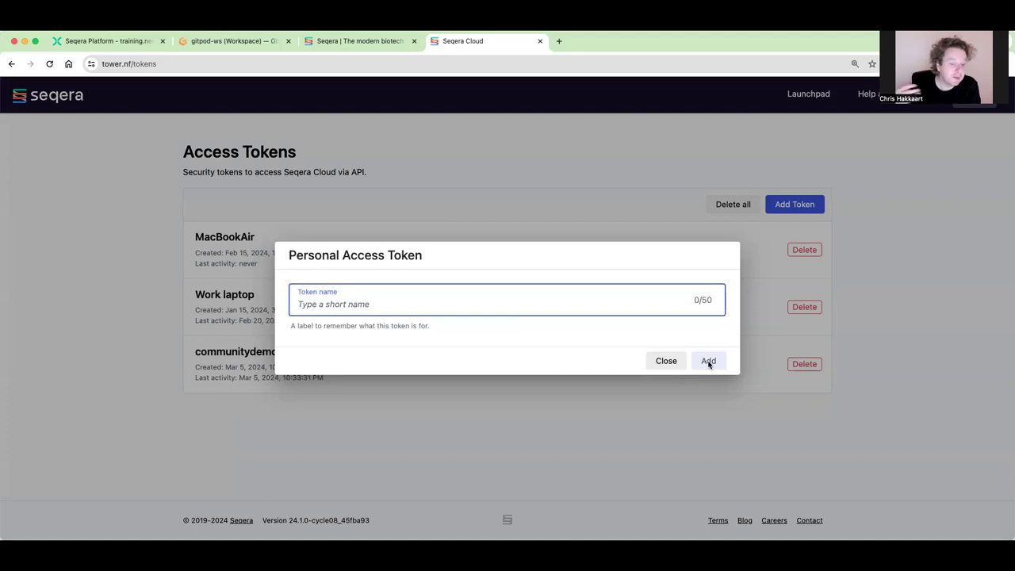
Close the new token dialog without adding a token and find the token export instructions in the Nextflow training page.
{"action": "left_click", "coordinate": [666, 362]}
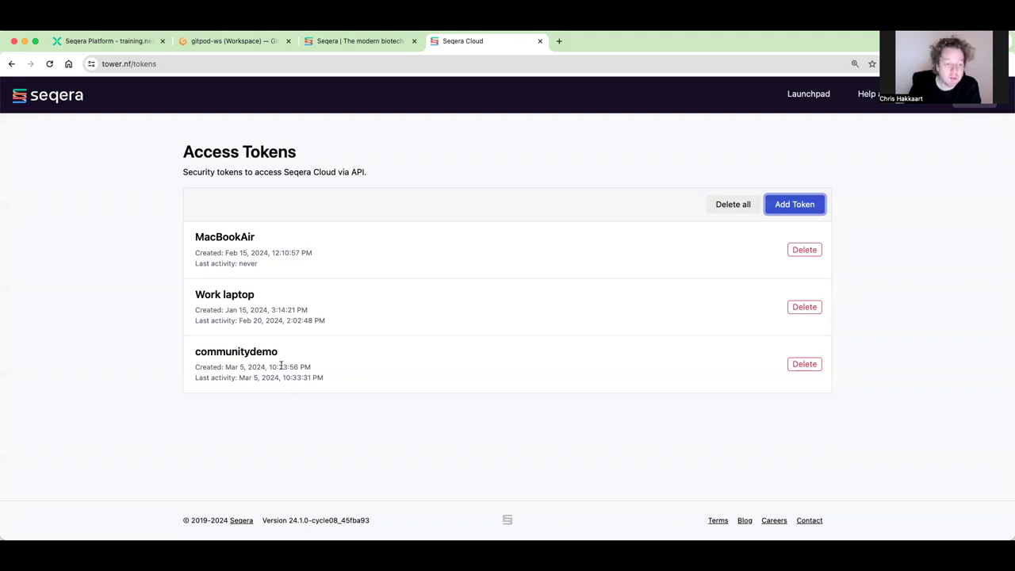
{"action": "left_click", "coordinate": [119, 40]}
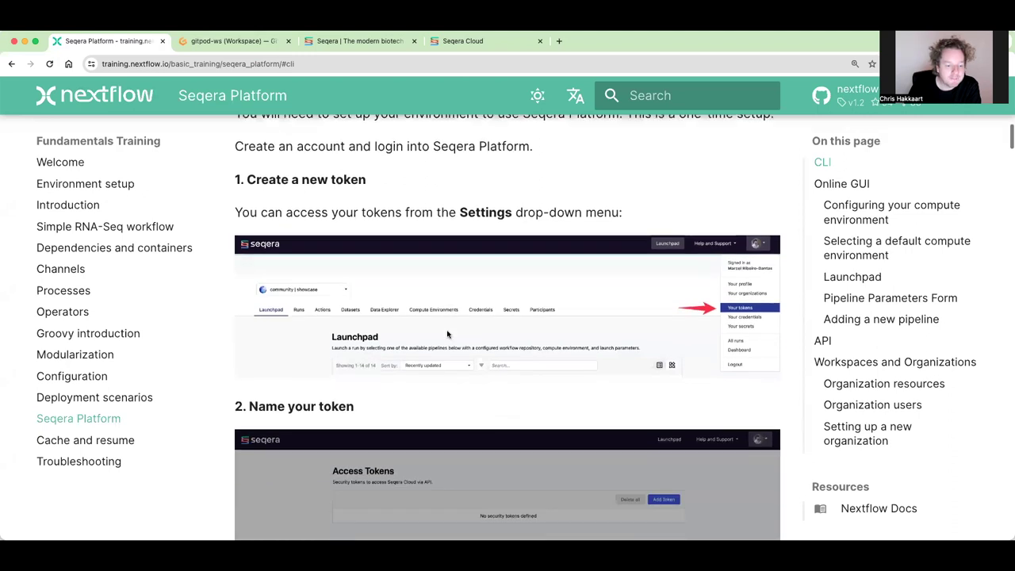
{"action": "scroll", "coordinate": [448, 334], "scroll_direction": "down", "scroll_amount": 5}
{"action": "scroll", "coordinate": [425, 371], "scroll_direction": "down", "scroll_amount": 5}
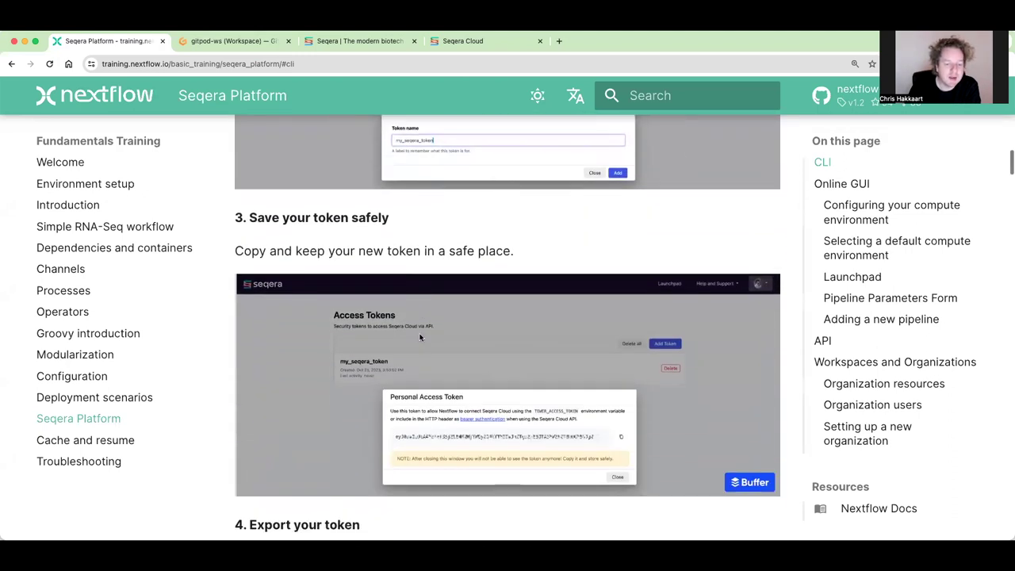
{"action": "scroll", "coordinate": [412, 361], "scroll_direction": "down", "scroll_amount": 2}
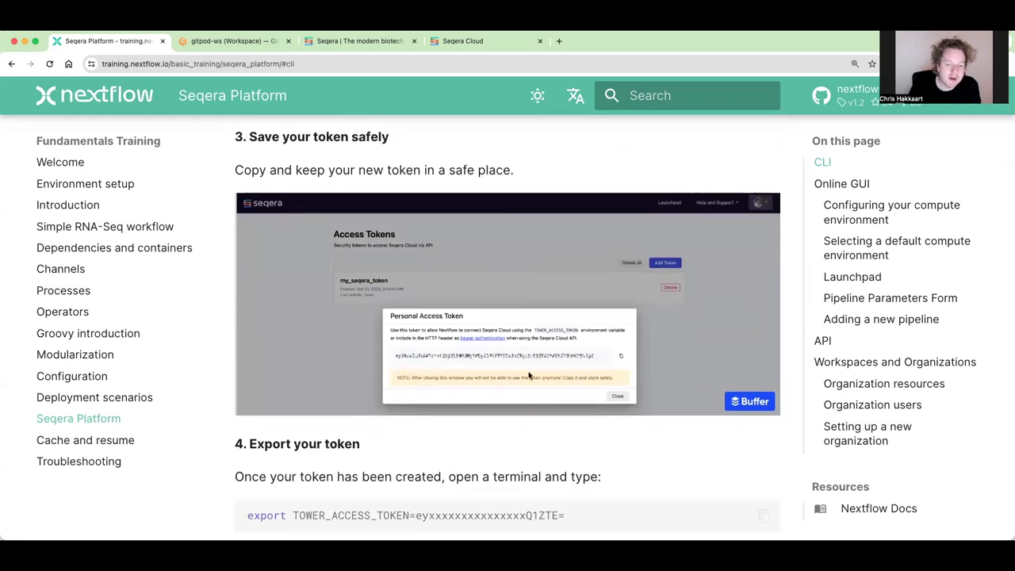
{"action": "scroll", "coordinate": [613, 354], "scroll_direction": "down", "scroll_amount": 2}
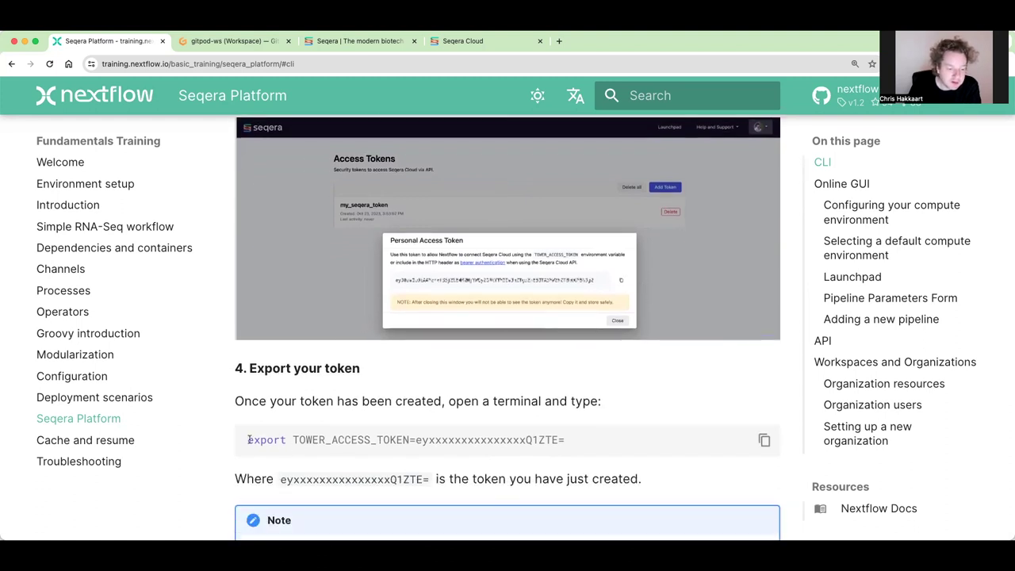
Copy "export TOWER_ACCESS_TOKEN=" from the training page into the Gitpod workspace's terminal prompt.
{"action": "left_click_drag", "start_coordinate": [249, 440], "coordinate": [417, 440]}
{"action": "key", "text": "super+c"}
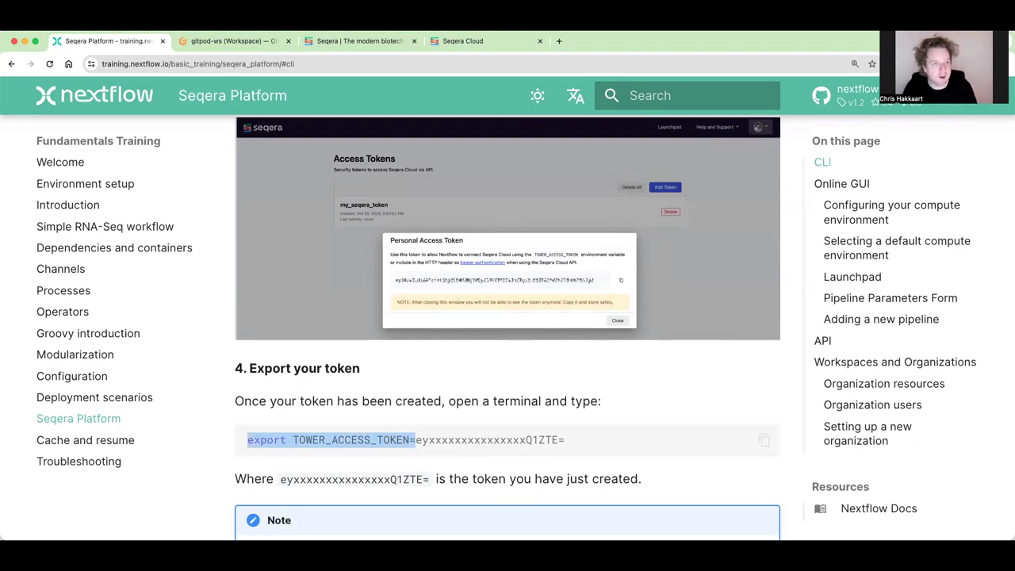
{"action": "left_click", "coordinate": [246, 42]}
{"action": "key", "text": "super+v"}
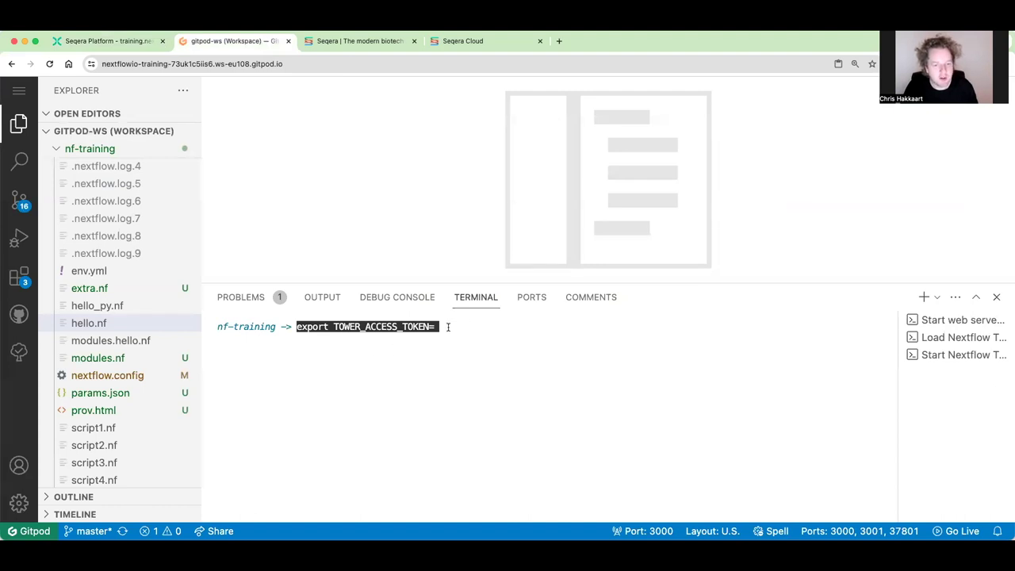
{"action": "left_click", "coordinate": [119, 40]}
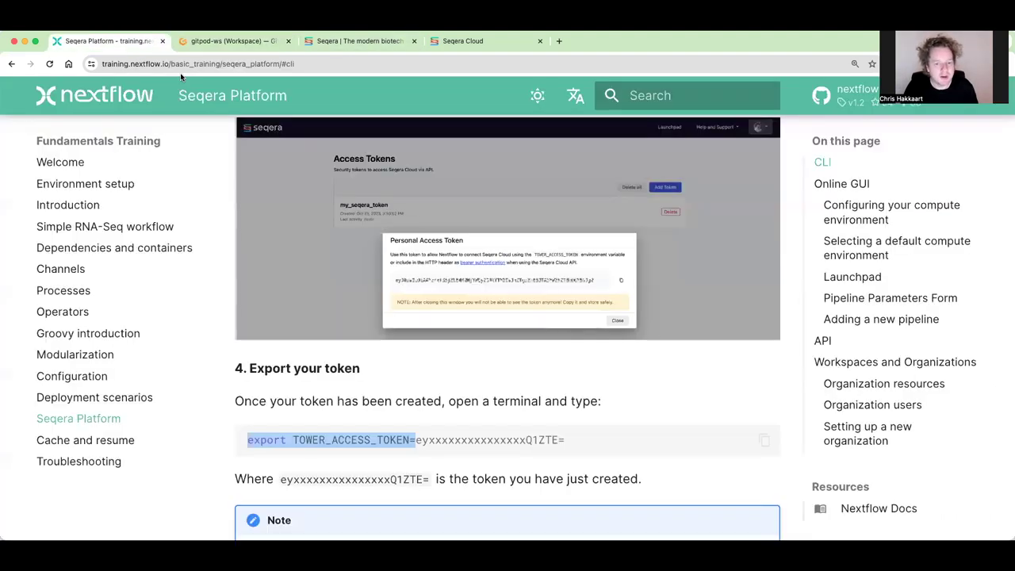
{"action": "left_click", "coordinate": [246, 40]}
{"action": "key", "text": "super+v"}
{"action": "double_click", "coordinate": [444, 325]}
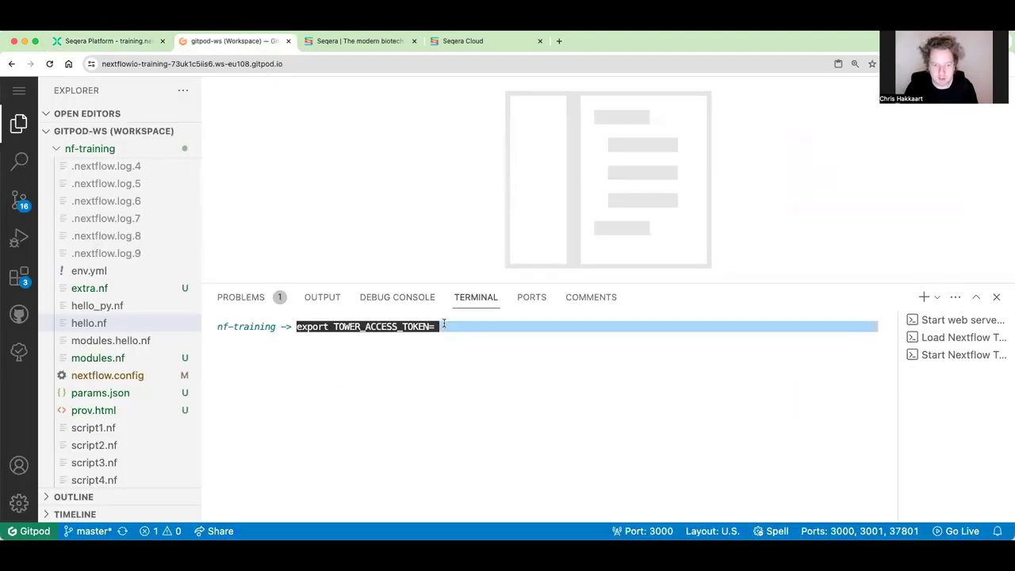
{"action": "left_click", "coordinate": [444, 325]}
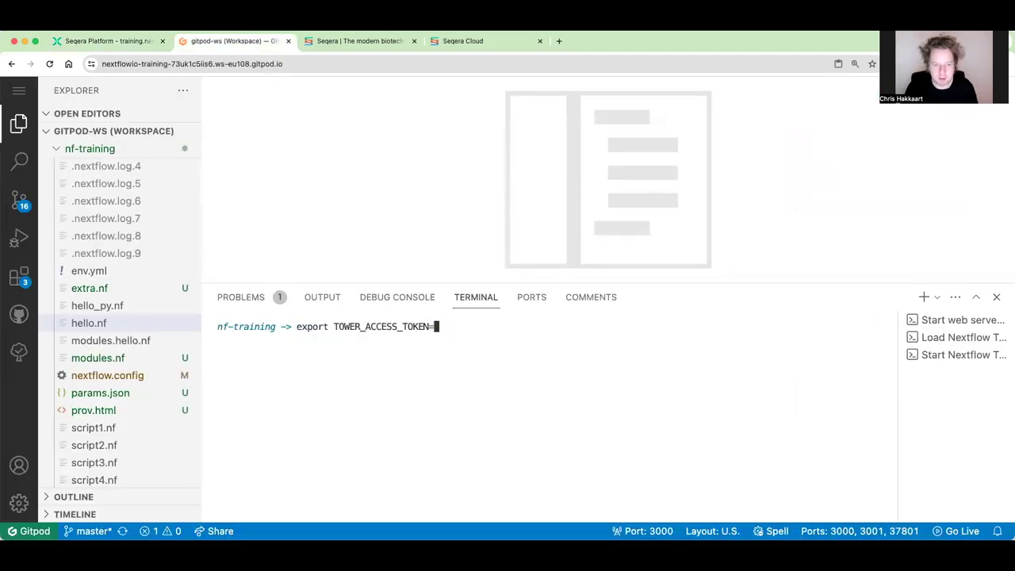
Clear the unfinished export command from the terminal prompt.
{"action": "triple_click", "coordinate": [444, 325]}
{"action": "left_click", "coordinate": [442, 325]}
{"action": "key", "text": "BackSpace"}
{"action": "key", "text": "BackSpace"}
{"action": "key", "text": "BackSpace"}
{"action": "key", "text": "BackSpace"}
{"action": "key", "text": "BackSpace"}
{"action": "key", "text": "BackSpace"}
{"action": "key", "text": "BackSpace"}
{"action": "key", "text": "BackSpace"}
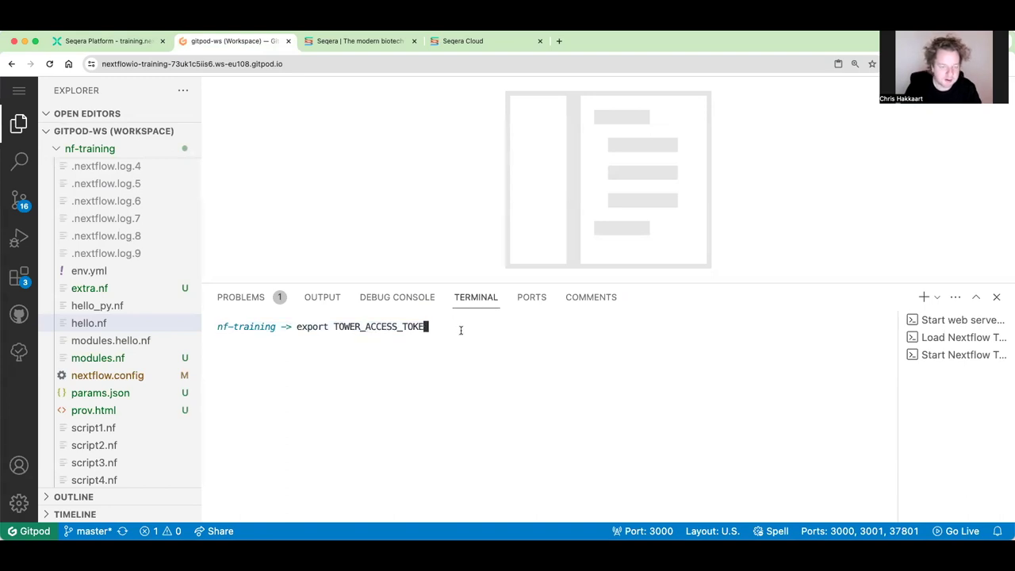
{"action": "key", "text": "BackSpace"}
{"action": "key", "text": "BackSpace"}
{"action": "key", "text": "BackSpace"}
{"action": "key", "text": "BackSpace"}
{"action": "key", "text": "BackSpace"}
{"action": "key", "text": "BackSpace"}
{"action": "key", "text": "BackSpace"}
{"action": "key", "text": "BackSpace"}
{"action": "key", "text": "BackSpace"}
{"action": "key", "text": "BackSpace"}
{"action": "key", "text": "BackSpace"}
{"action": "key", "text": "BackSpace"}
{"action": "key", "text": "BackSpace"}
{"action": "key", "text": "BackSpace"}
{"action": "key", "text": "BackSpace"}
{"action": "key", "text": "BackSpace"}
{"action": "key", "text": "BackSpace"}
{"action": "key", "text": "BackSpace"}
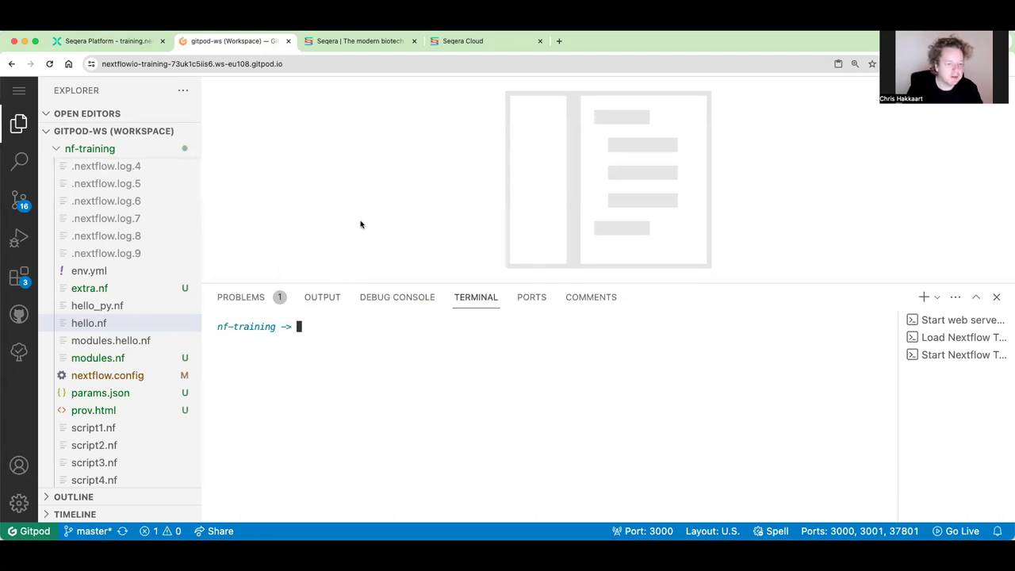
Review the workspace ID export instructions in the training page, then start adding a new organization in Seqera Cloud.
{"action": "left_click", "coordinate": [111, 40]}
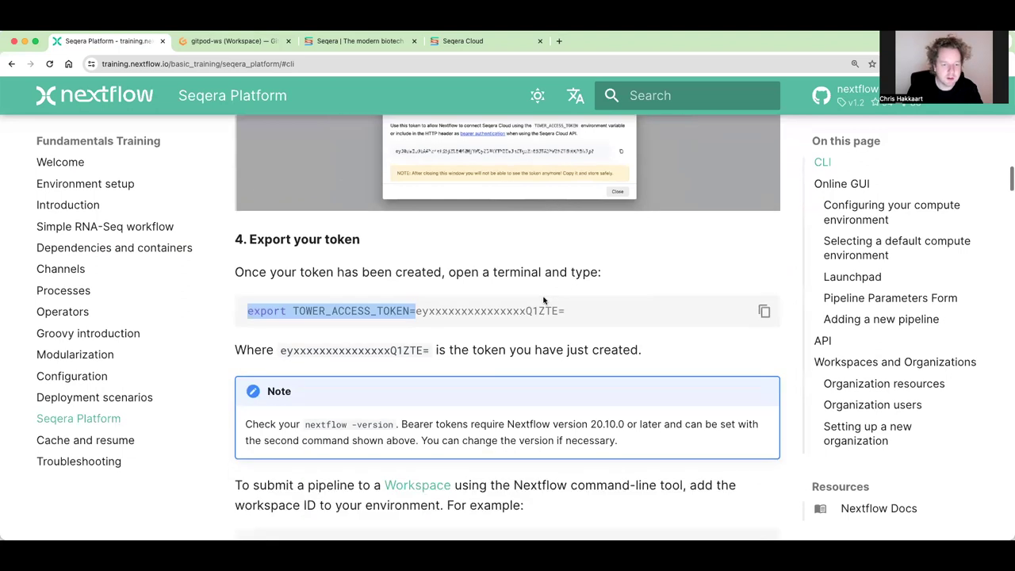
{"action": "scroll", "coordinate": [479, 282], "scroll_direction": "down", "scroll_amount": 5}
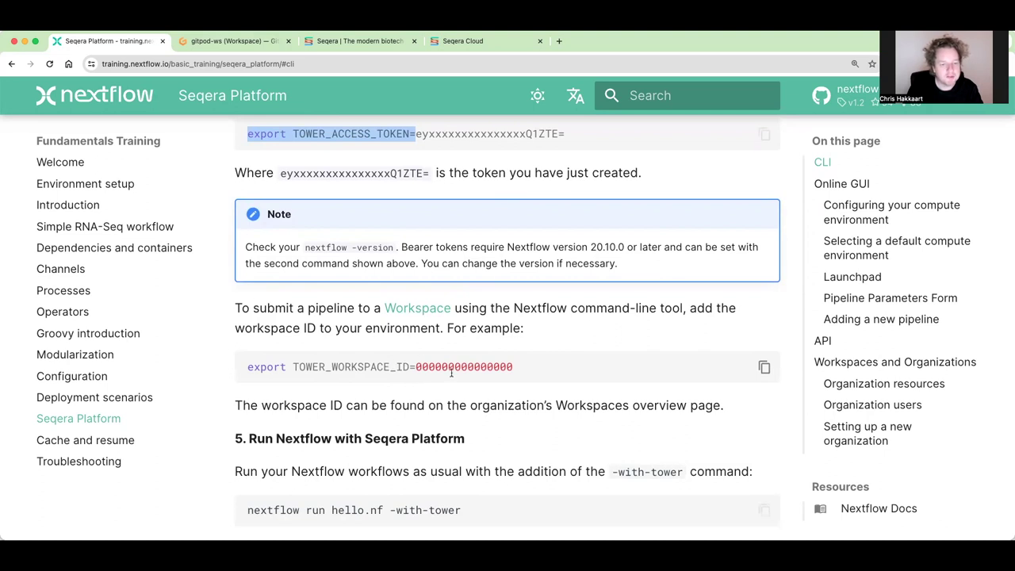
{"action": "left_click", "coordinate": [478, 44]}
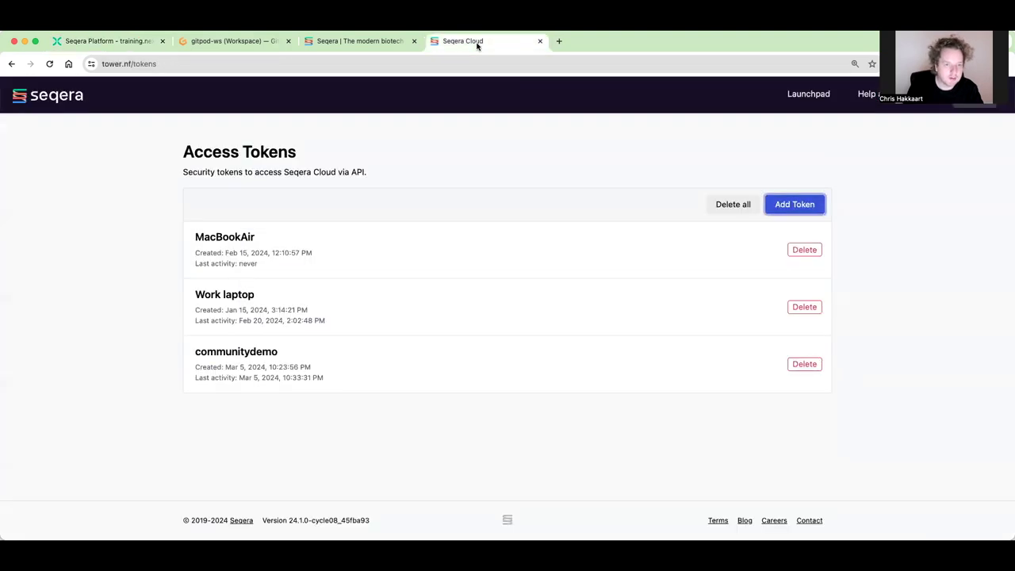
{"action": "left_click", "coordinate": [64, 97]}
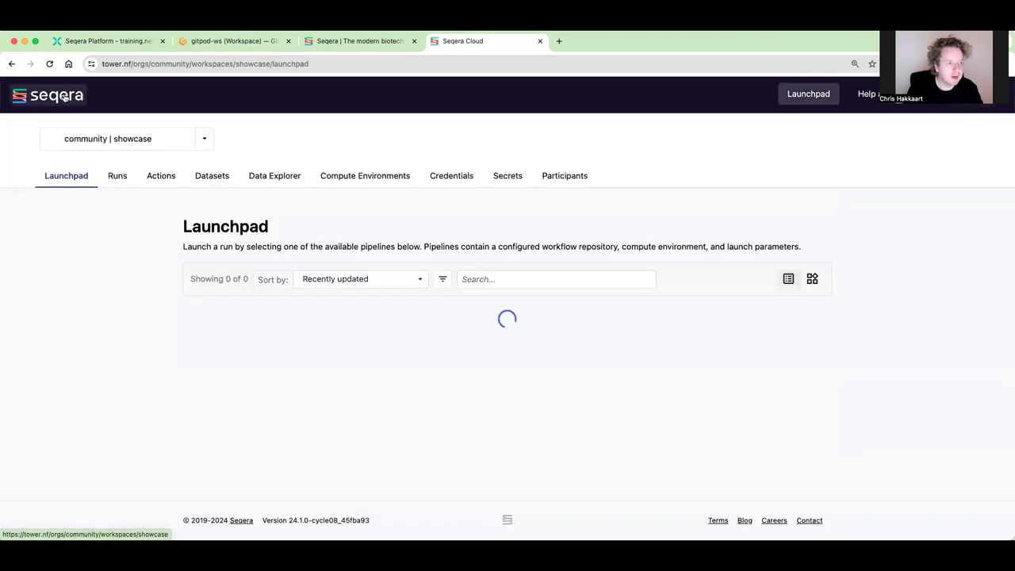
{"action": "left_click", "coordinate": [210, 140]}
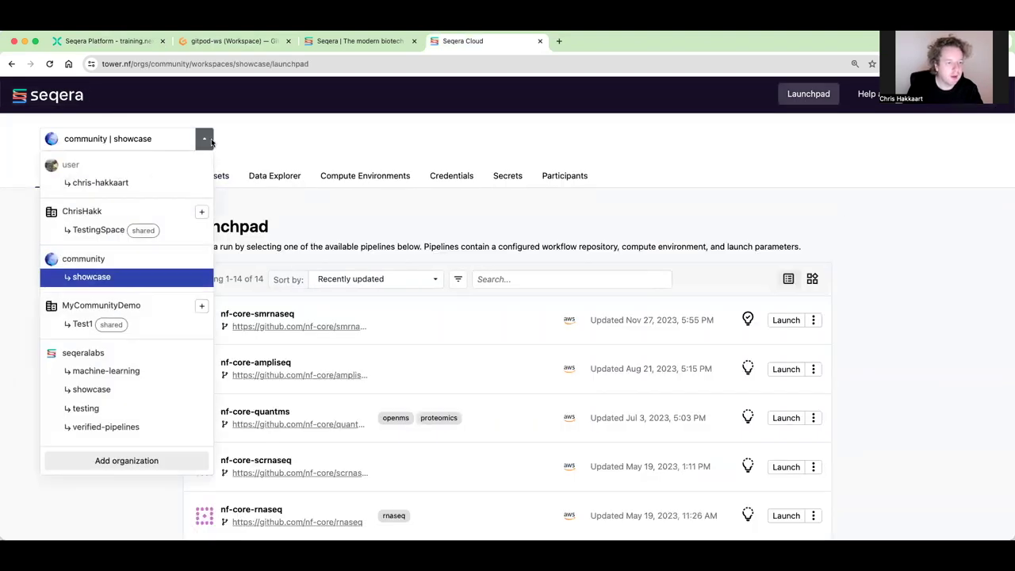
{"action": "left_click", "coordinate": [136, 461]}
Set the organization's name to the owner's first name joined with "Org", and its full name to the same two words spaced.
{"action": "left_click", "coordinate": [236, 245]}
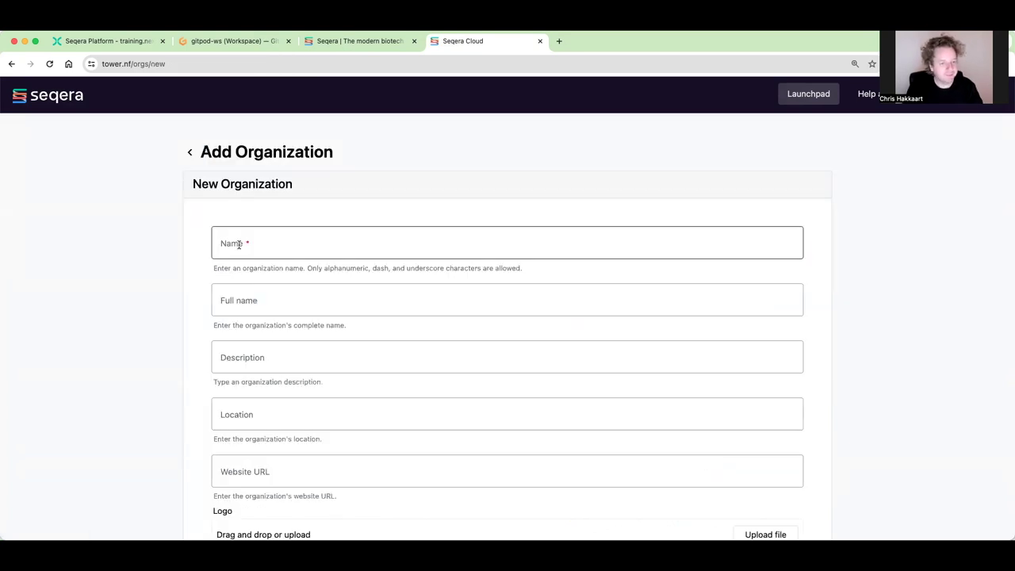
{"action": "type", "text": "MyOr"}
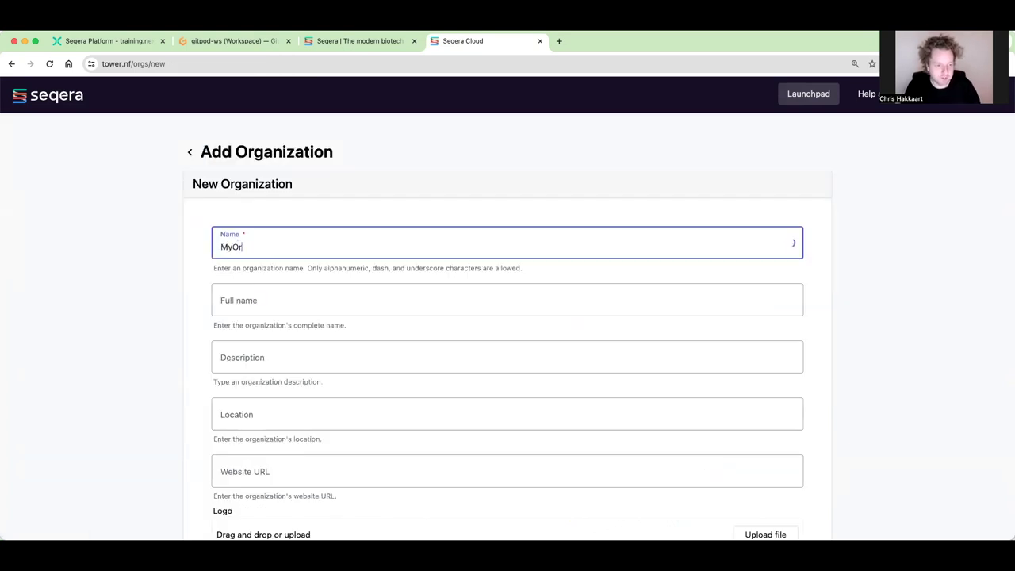
{"action": "type", "text": "gChris"}
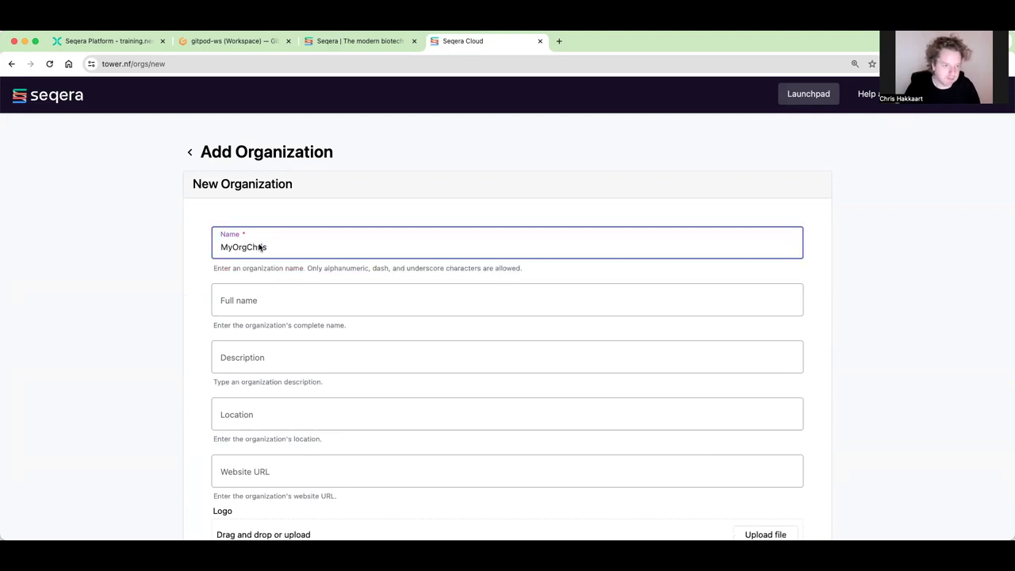
{"action": "key", "text": "super+a"}
{"action": "type", "text": "Ch"}
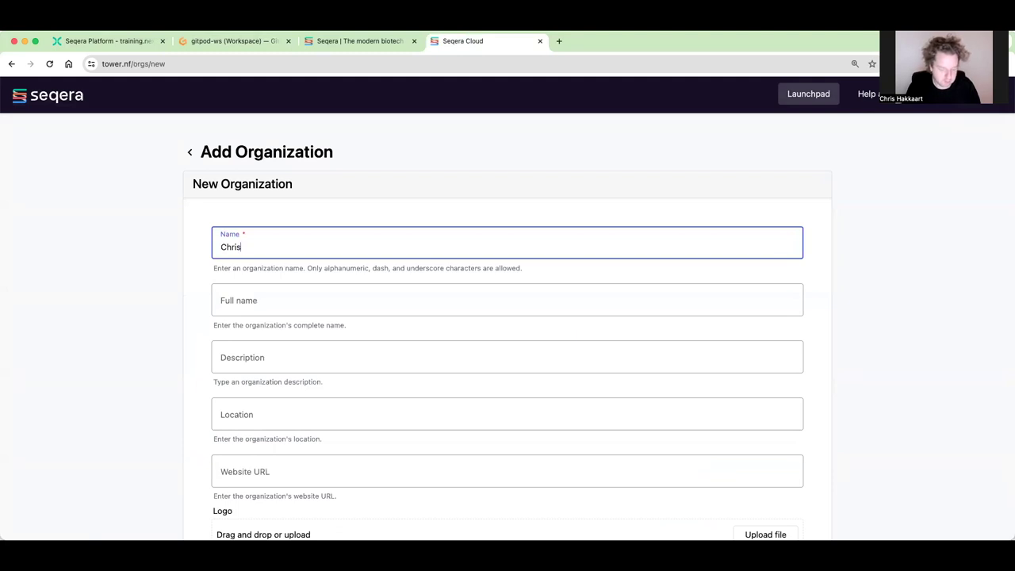
{"action": "left_click", "coordinate": [262, 306]}
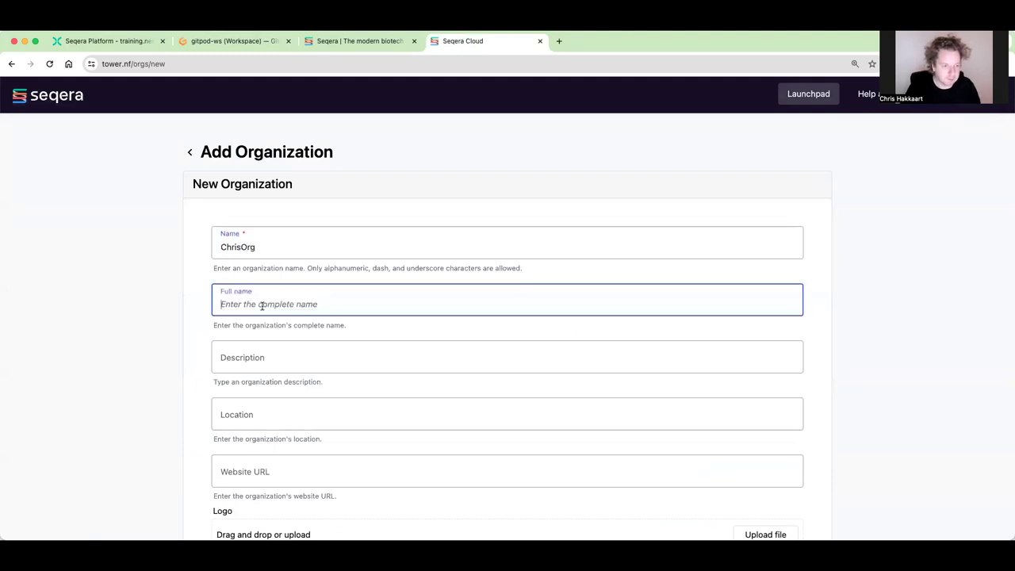
{"action": "type", "text": "Chris Org"}
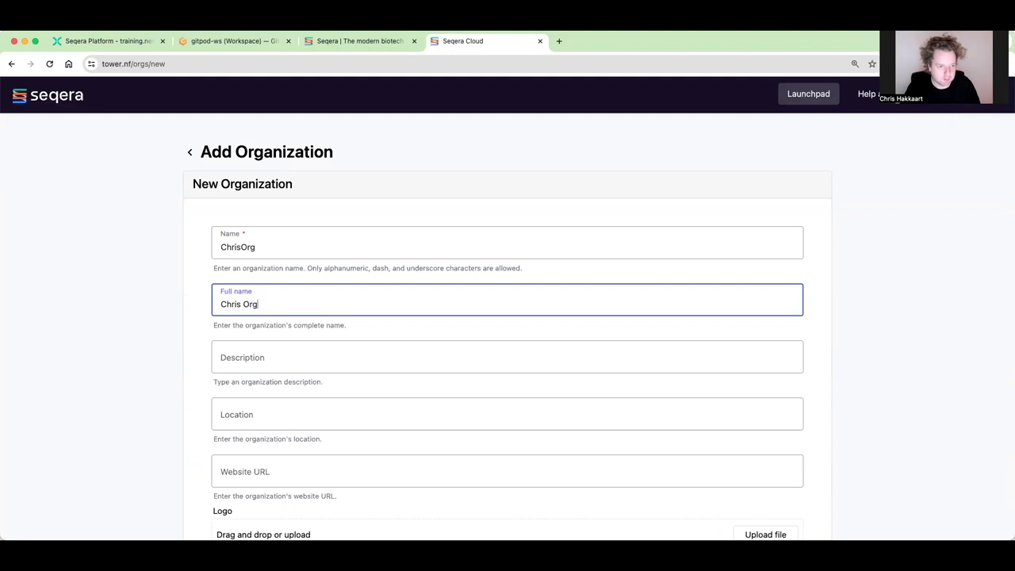
Describe the organization as an org for its owner, set its location to Vienna and add it.
{"action": "left_click", "coordinate": [261, 360]}
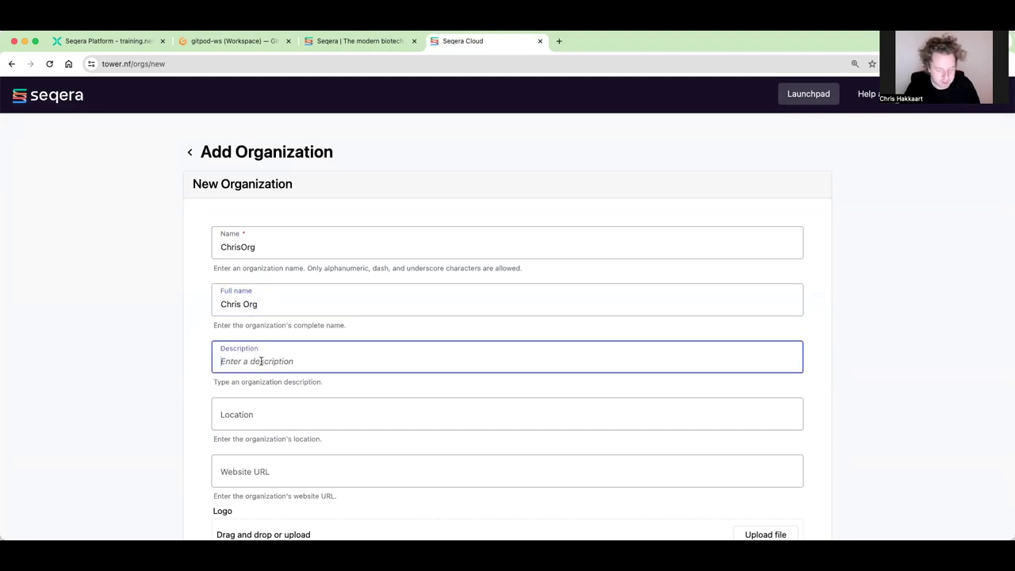
{"action": "type", "text": "An org for Chris"}
{"action": "key", "text": "Tab"}
{"action": "type", "text": "Viena"}
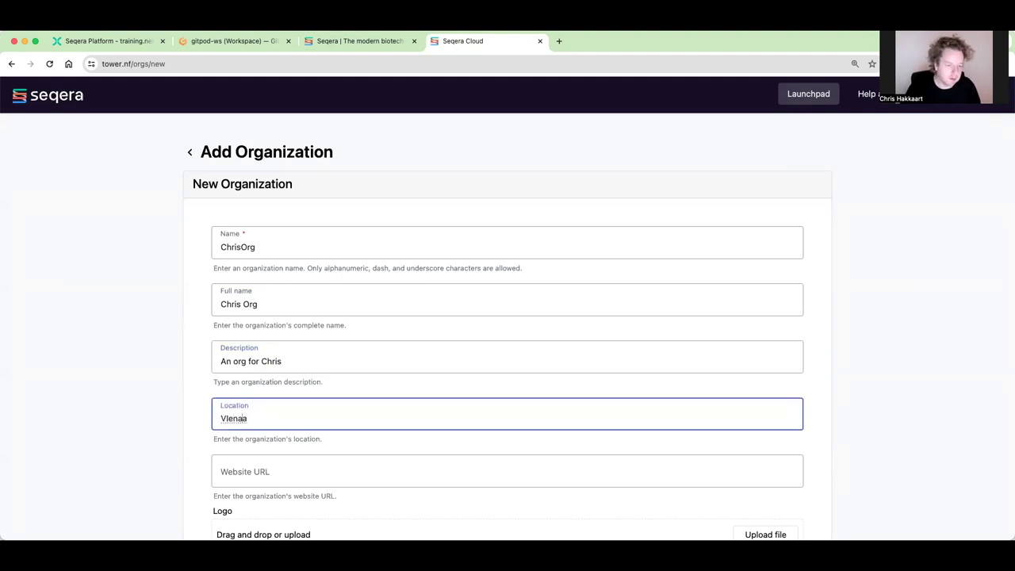
{"action": "type", "text": "e"}
{"action": "key", "text": "BackSpace"}
{"action": "type", "text": "ie"}
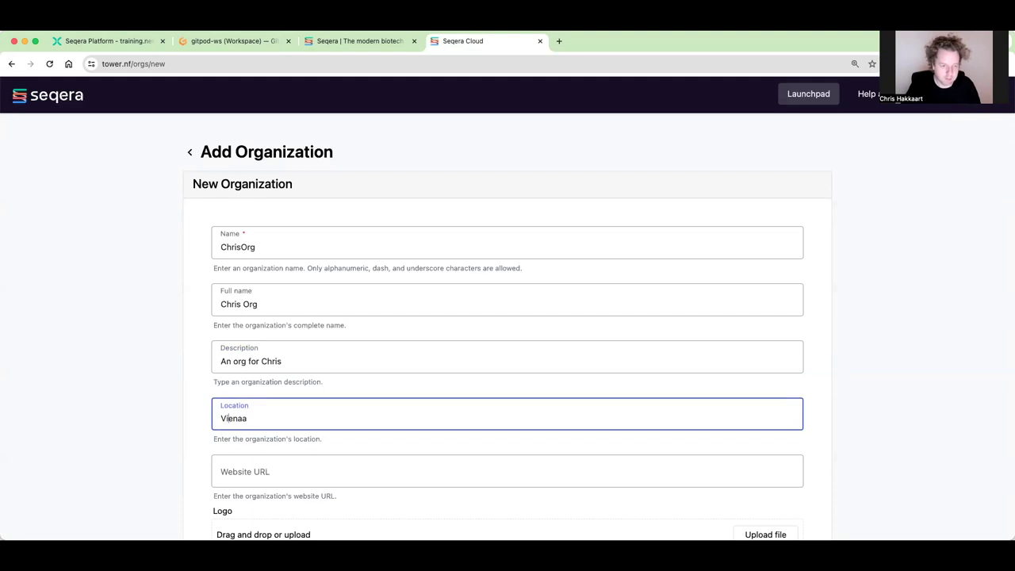
{"action": "type", "text": "n"}
{"action": "key", "text": "Delete"}
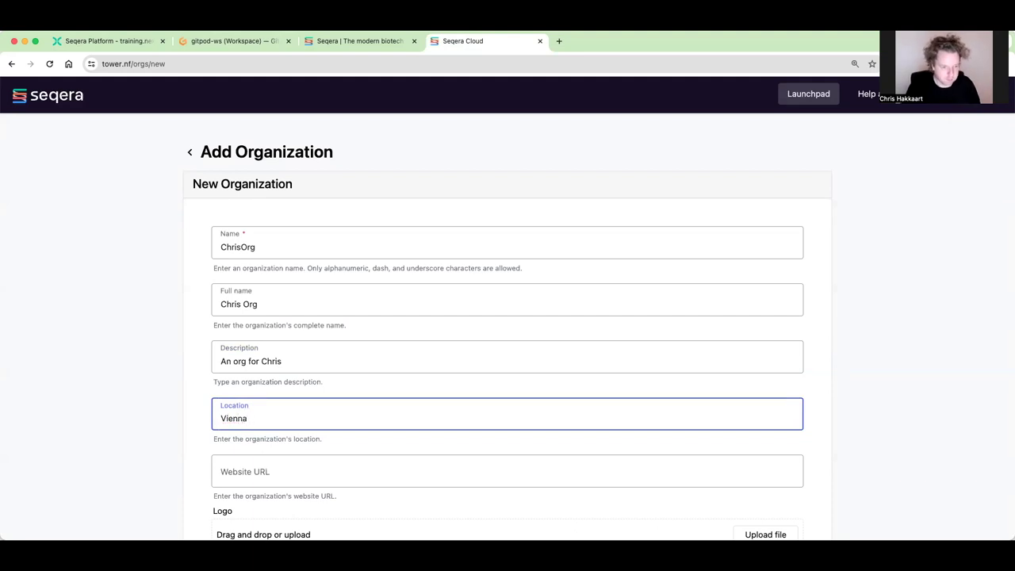
{"action": "scroll", "coordinate": [227, 415], "scroll_direction": "down", "scroll_amount": 4}
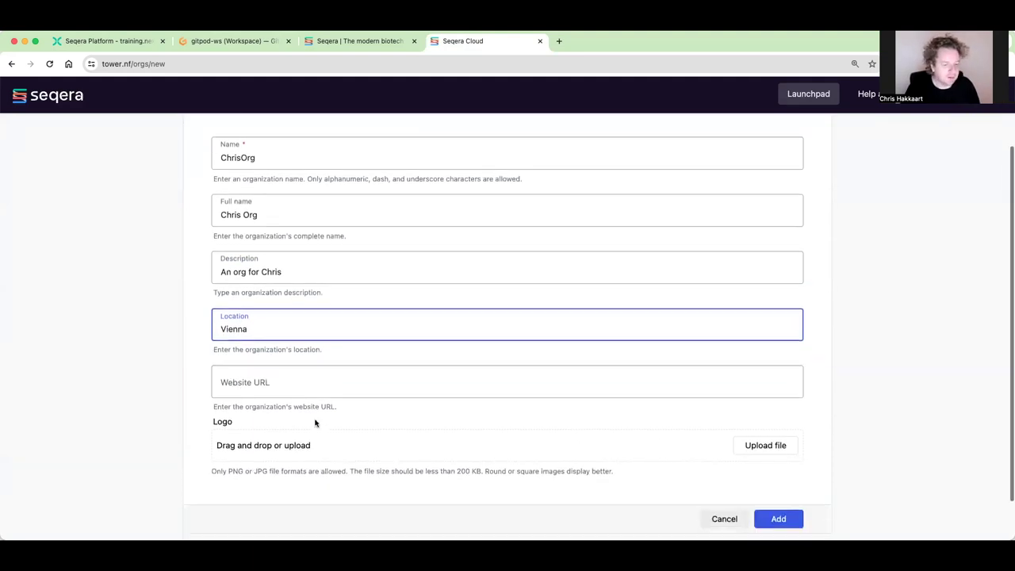
{"action": "left_click", "coordinate": [780, 471]}
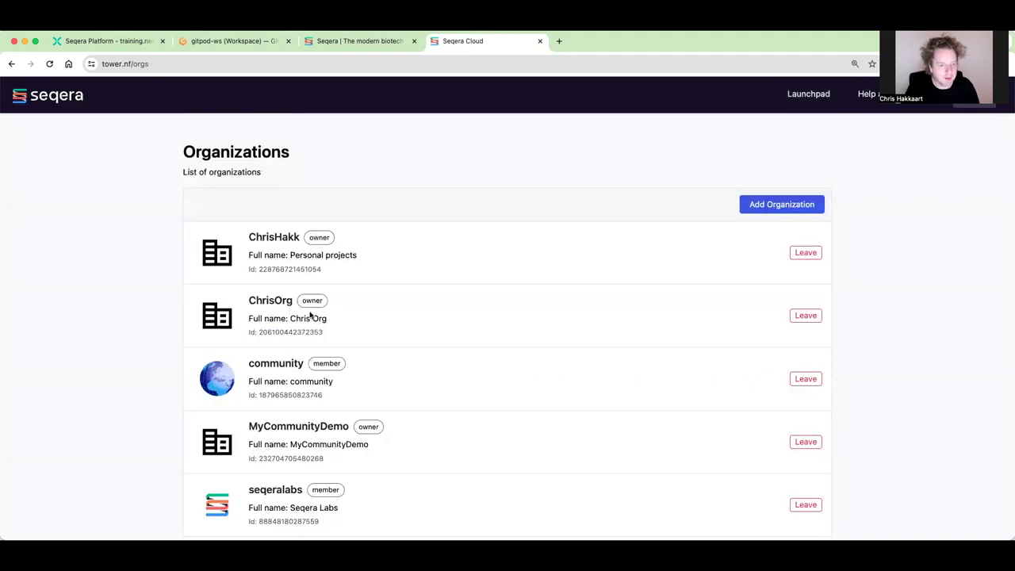
Start a new workspace in the newly added organization, with the name "MyProject" and full name "My project".
{"action": "left_click", "coordinate": [269, 305]}
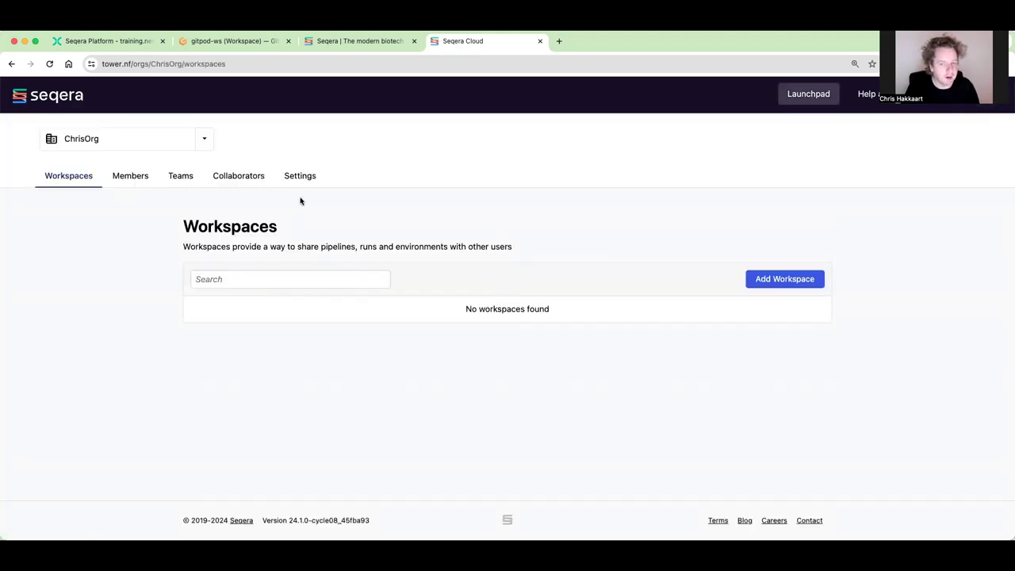
{"action": "left_click", "coordinate": [785, 282]}
{"action": "left_click", "coordinate": [275, 318]}
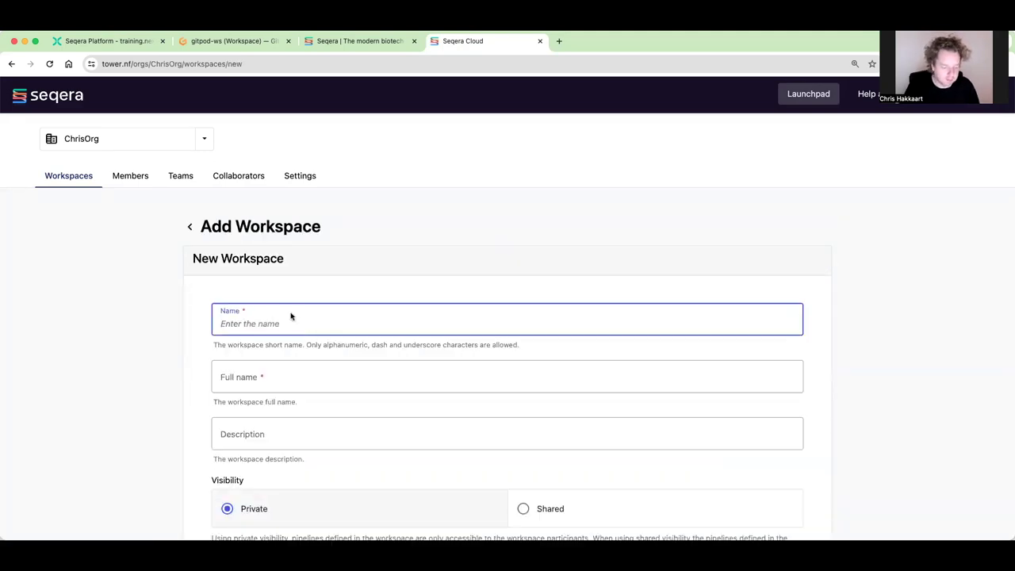
{"action": "type", "text": "MyPro"}
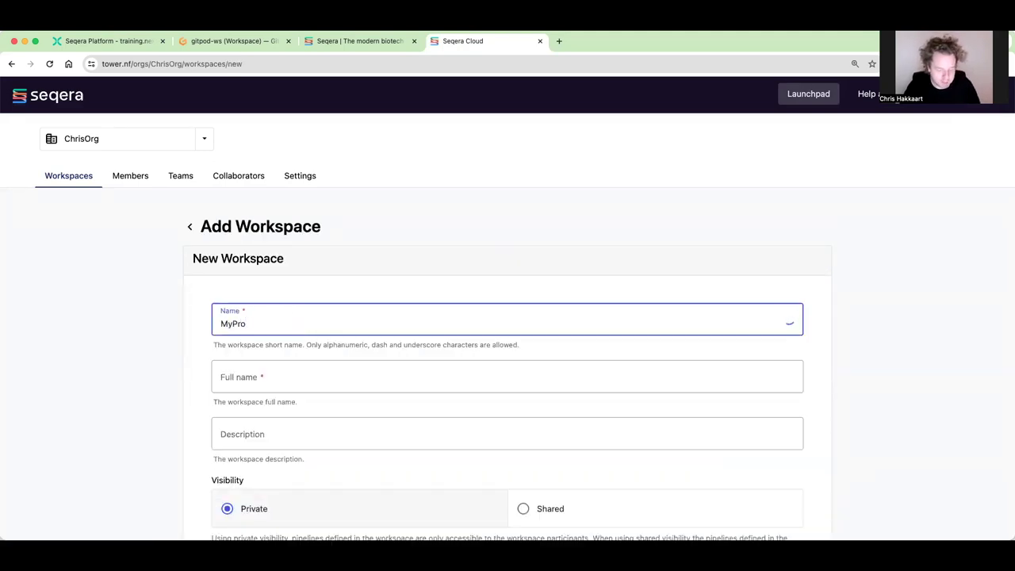
{"action": "type", "text": "ject"}
{"action": "left_click", "coordinate": [244, 376]}
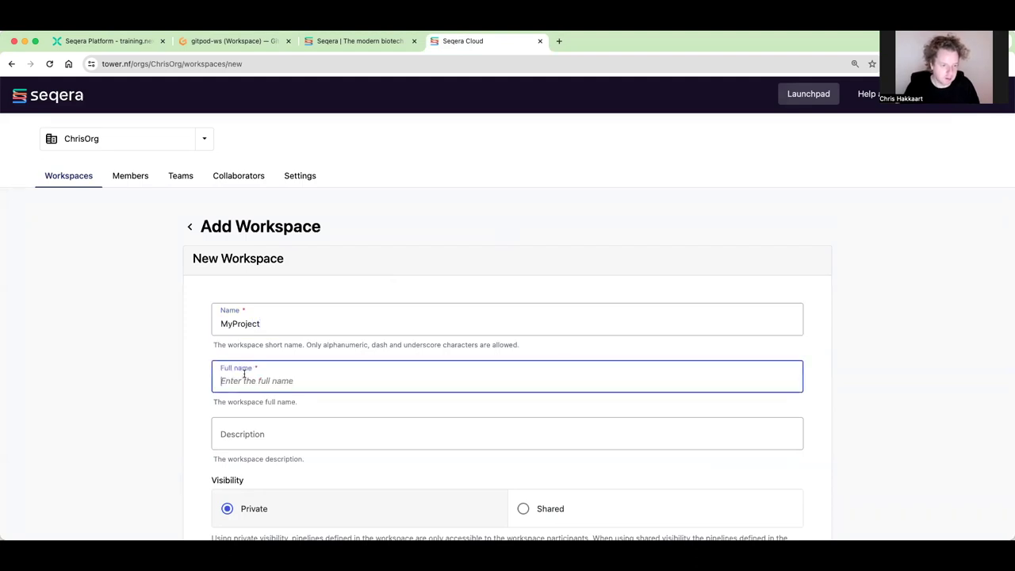
{"action": "type", "text": "my"}
{"action": "key", "text": "BackSpace"}
{"action": "type", "text": "M"}
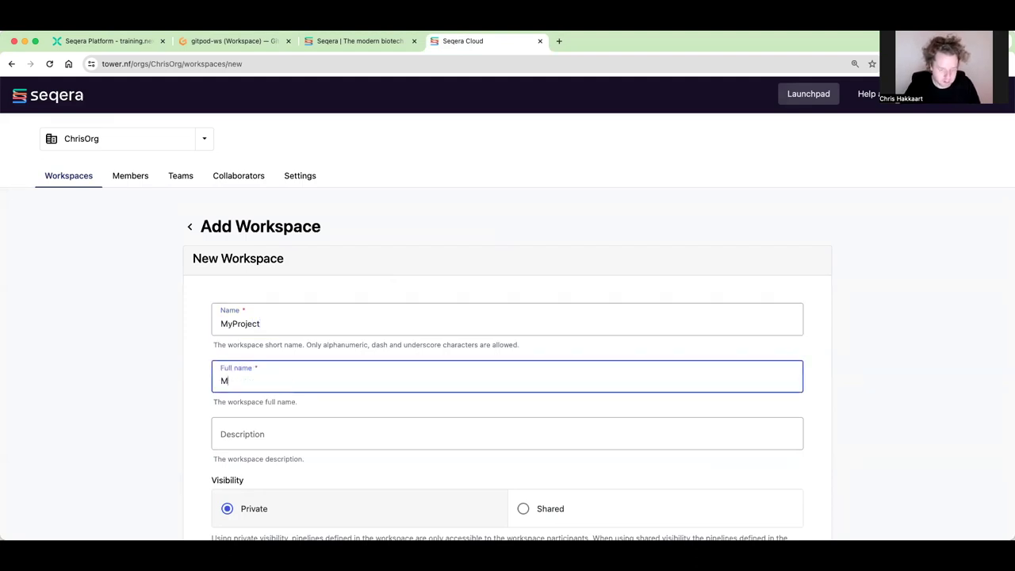
{"action": "type", "text": "y project"}
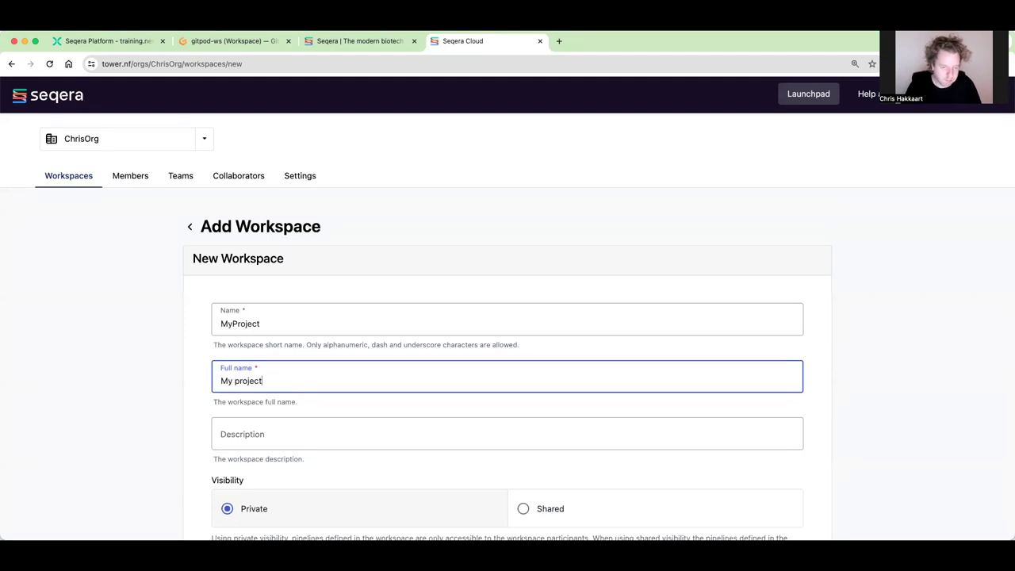
Describe the new workspace as "My project", set its visibility to Shared and add it.
{"action": "key", "text": "Tab"}
{"action": "type", "text": "M"}
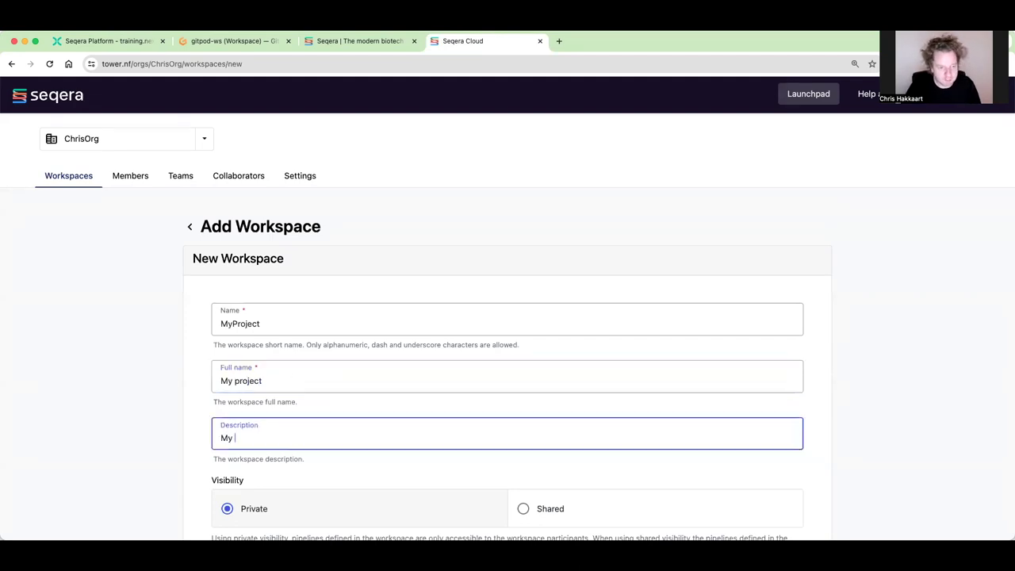
{"action": "type", "text": "y pro"}
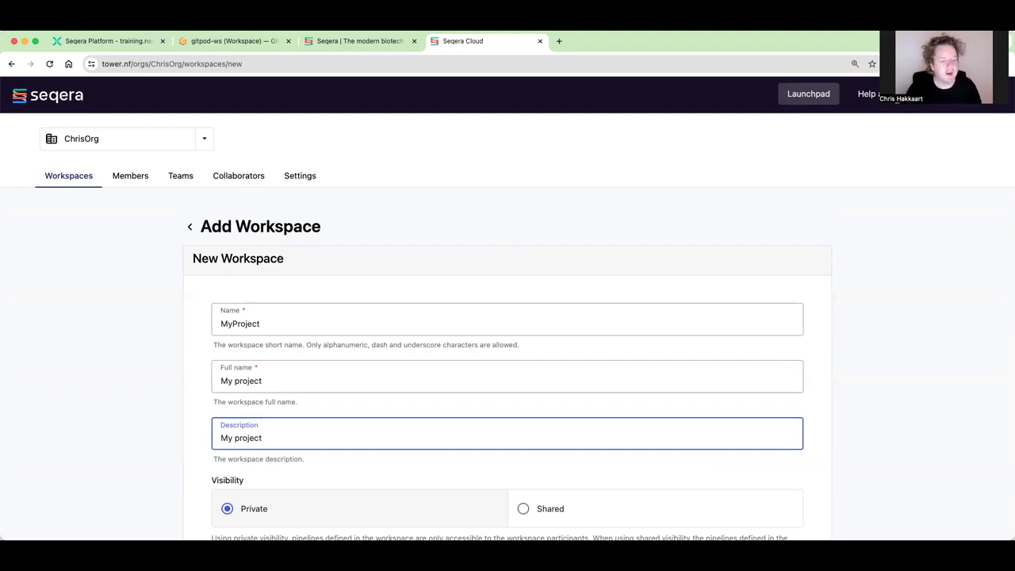
{"action": "type", "text": "ject"}
{"action": "scroll", "coordinate": [329, 426], "scroll_direction": "down", "scroll_amount": 3}
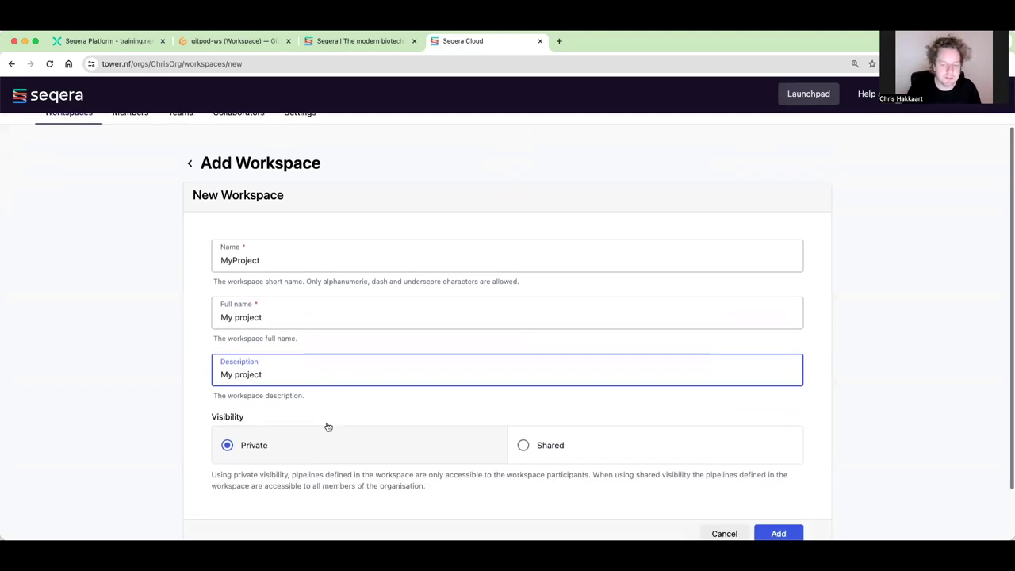
{"action": "left_click", "coordinate": [538, 384]}
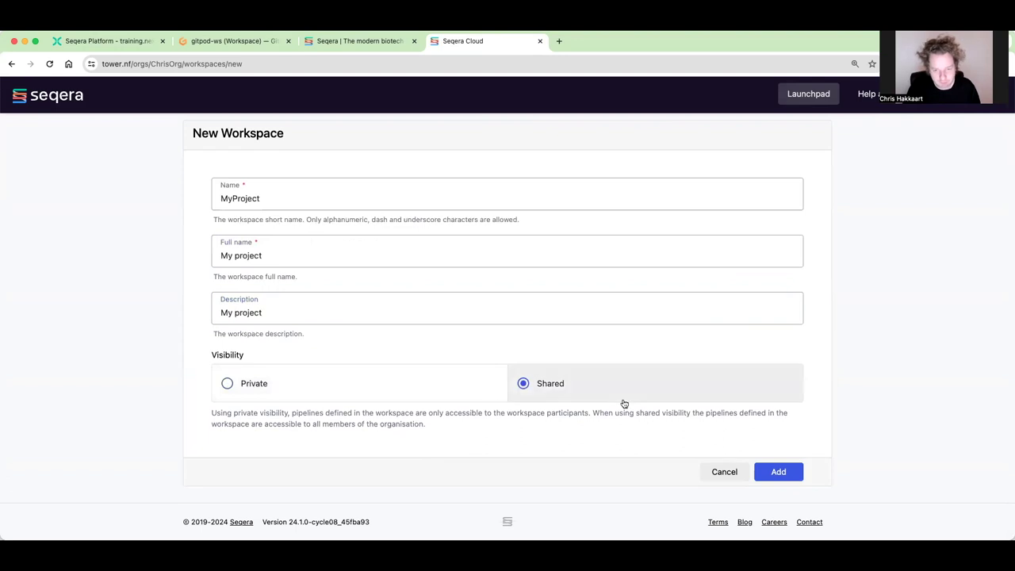
{"action": "left_click", "coordinate": [777, 471]}
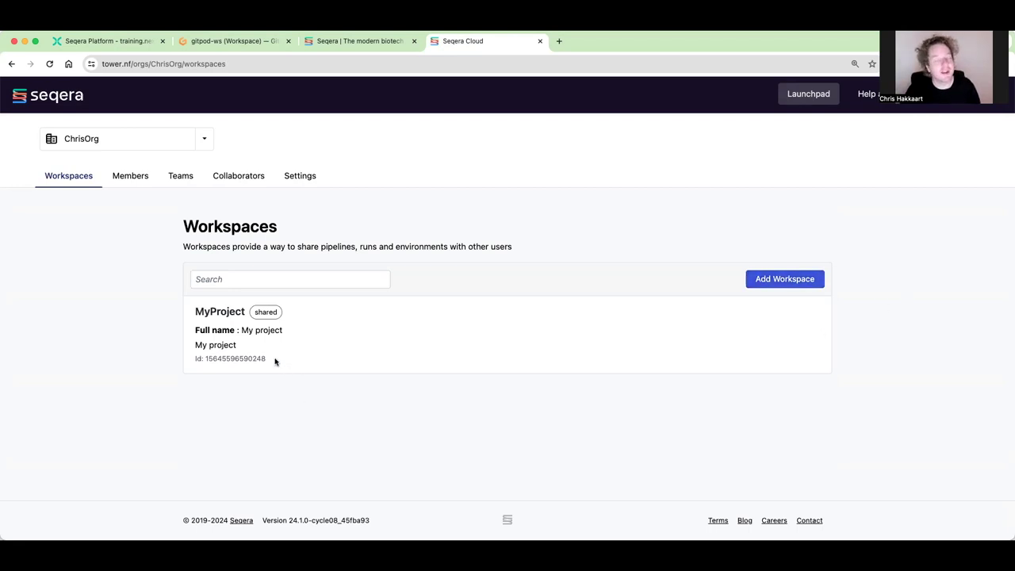
Copy "export TOWER_WORKSPACE_ID=" from the Nextflow training page into the Gitpod terminal as the start of the command.
{"action": "left_click_drag", "start_coordinate": [271, 360], "coordinate": [207, 359]}
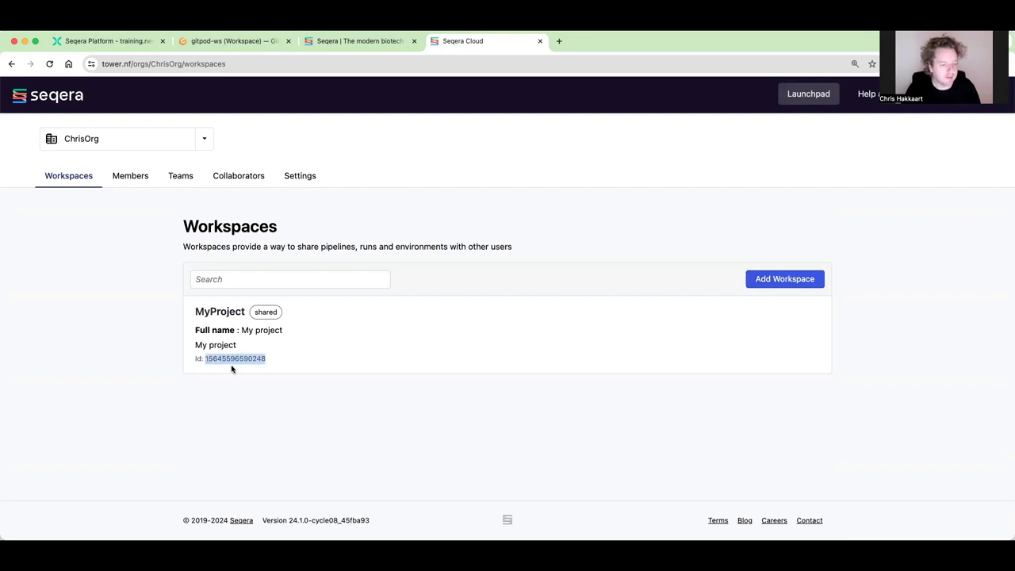
{"action": "left_click", "coordinate": [117, 42]}
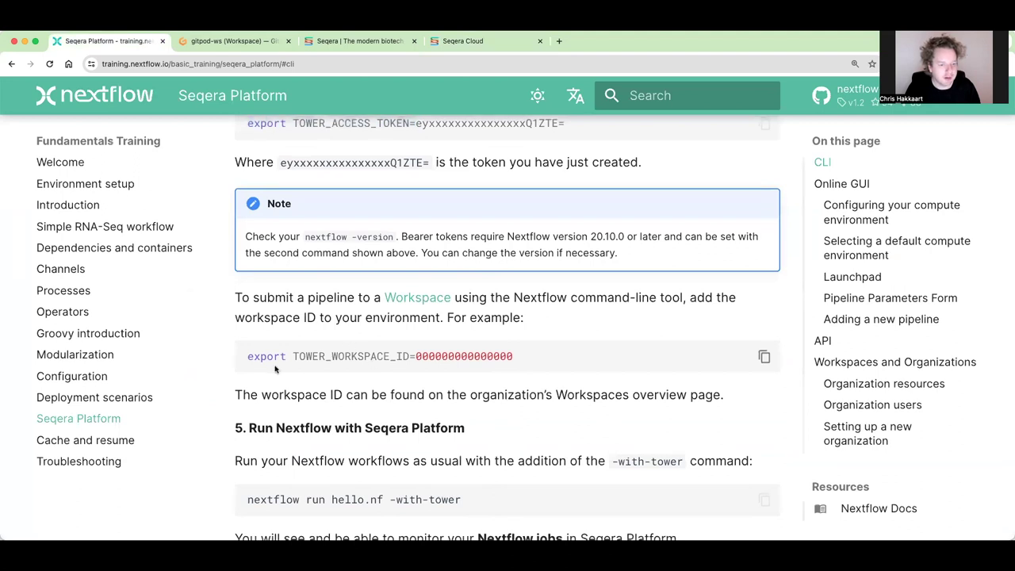
{"action": "left_click_drag", "start_coordinate": [246, 357], "coordinate": [412, 358]}
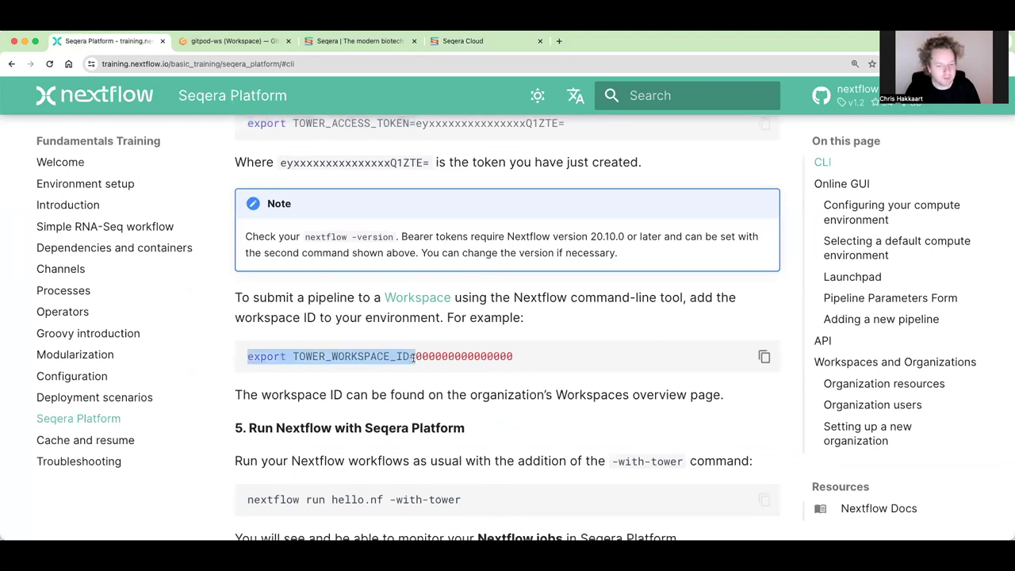
{"action": "left_click", "coordinate": [238, 41]}
{"action": "type", "text": "export TOWER_WORKSPACE_ID="}
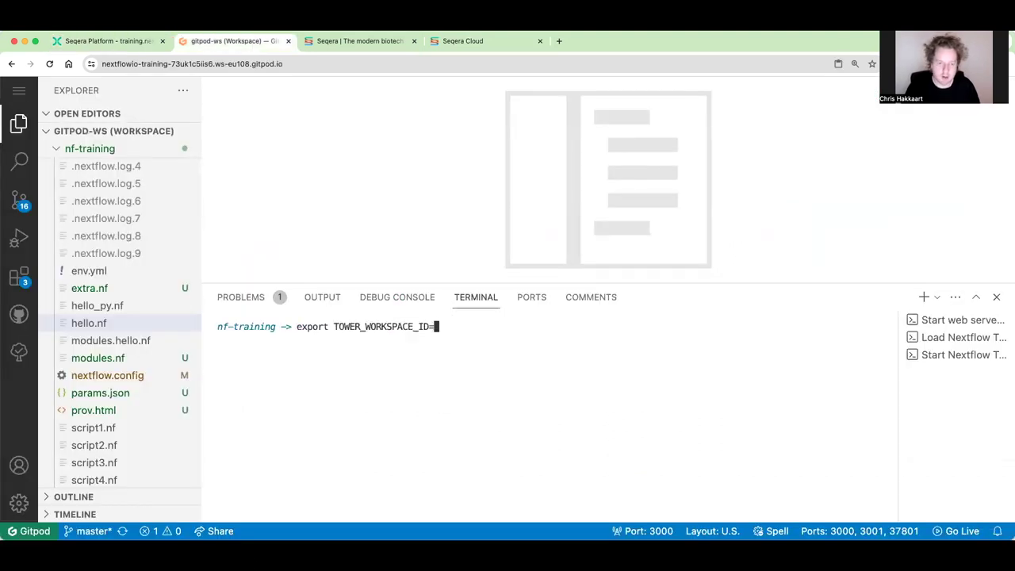
Copy the MyProject workspace's ID from Seqera Cloud, append it to the export command in the Gitpod terminal and run the command.
{"action": "left_click", "coordinate": [103, 41]}
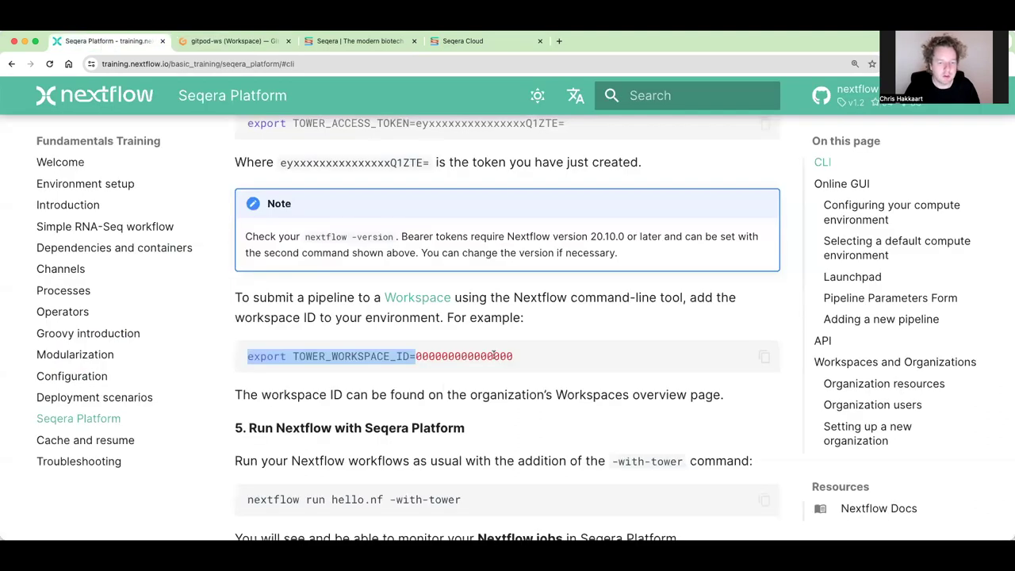
{"action": "left_click", "coordinate": [385, 44]}
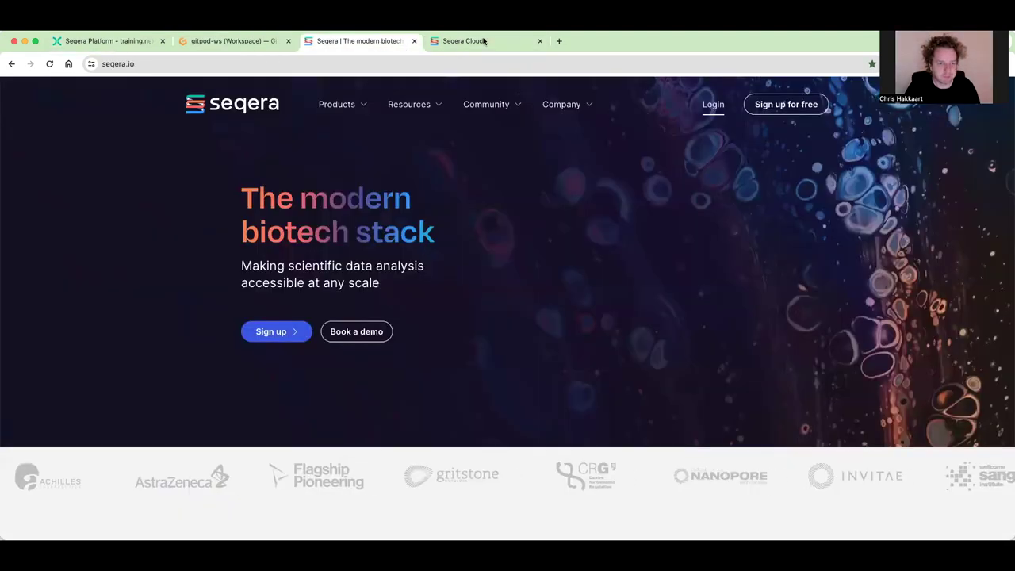
{"action": "left_click", "coordinate": [480, 40]}
{"action": "left_click_drag", "start_coordinate": [273, 359], "coordinate": [208, 361]}
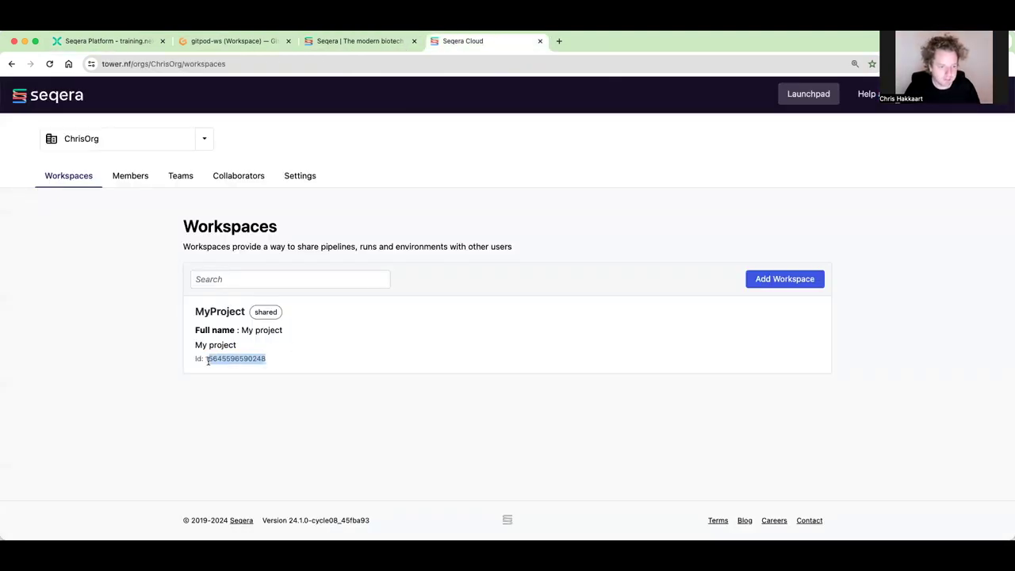
{"action": "left_click_drag", "start_coordinate": [306, 366], "coordinate": [206, 362]}
{"action": "left_click", "coordinate": [124, 42]}
{"action": "key", "text": "ctrl+Tab"}
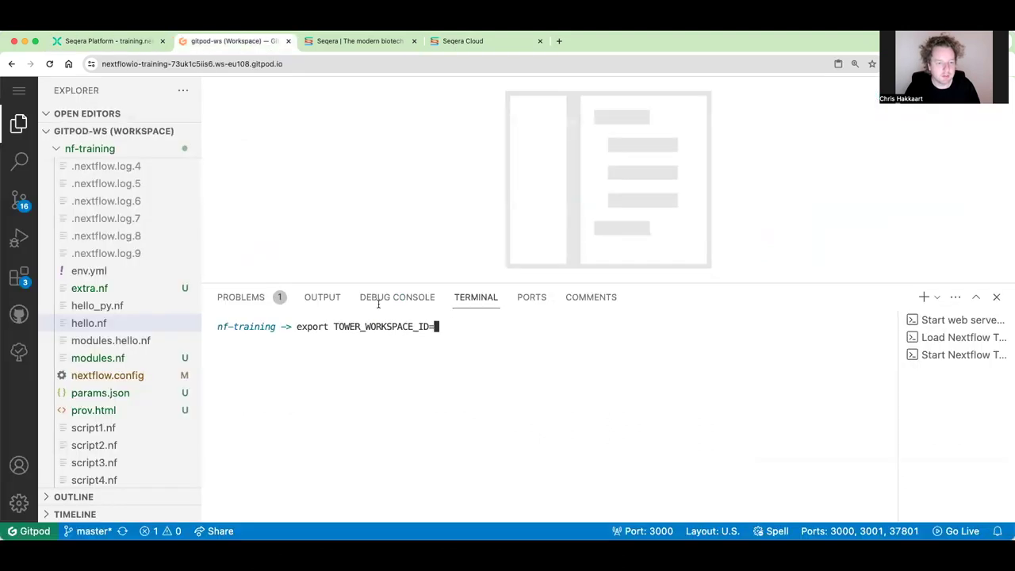
{"action": "key", "text": "super+v"}
{"action": "key", "text": "Return"}
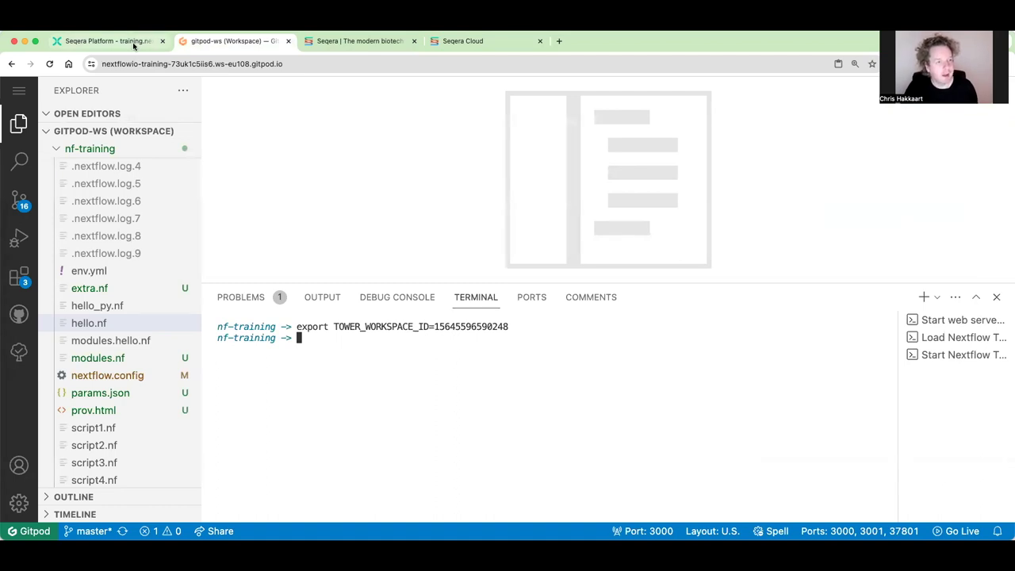
Open the MyProject workspace in Seqera Cloud and look through its sections from Runs to Settings, ending on the Launchpad.
{"action": "left_click", "coordinate": [460, 42]}
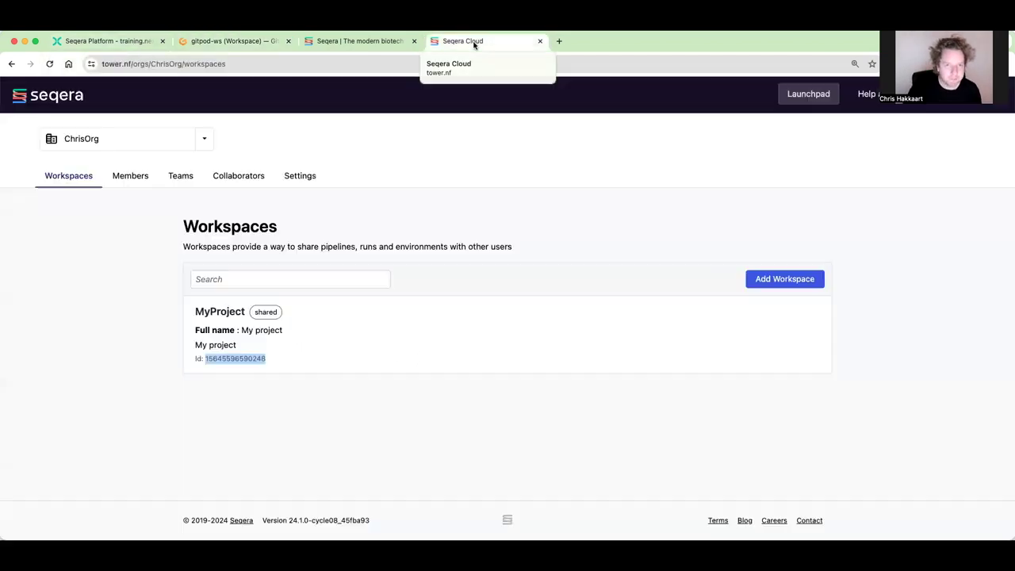
{"action": "left_click", "coordinate": [219, 312]}
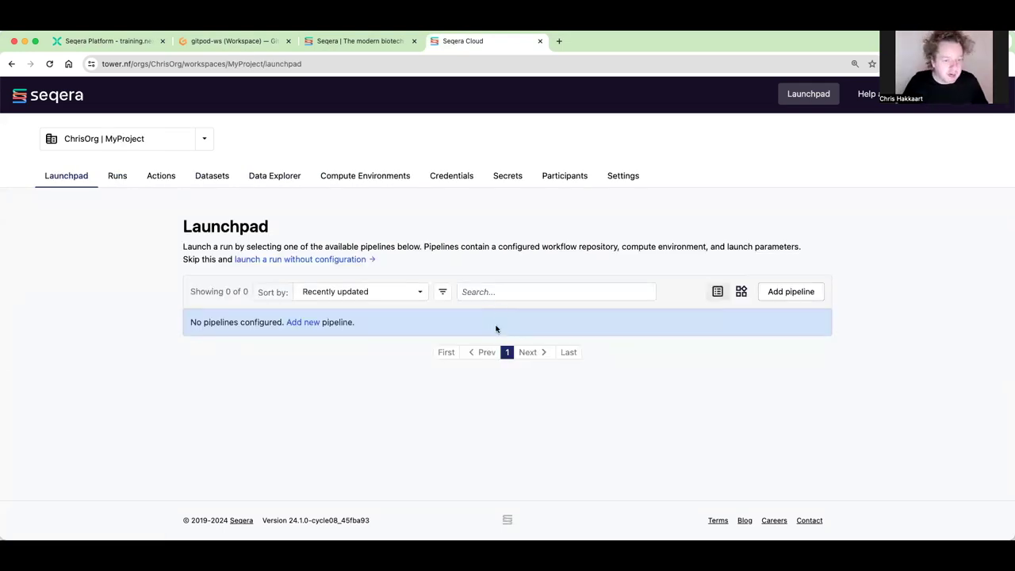
{"action": "left_click", "coordinate": [121, 178]}
{"action": "left_click", "coordinate": [161, 180]}
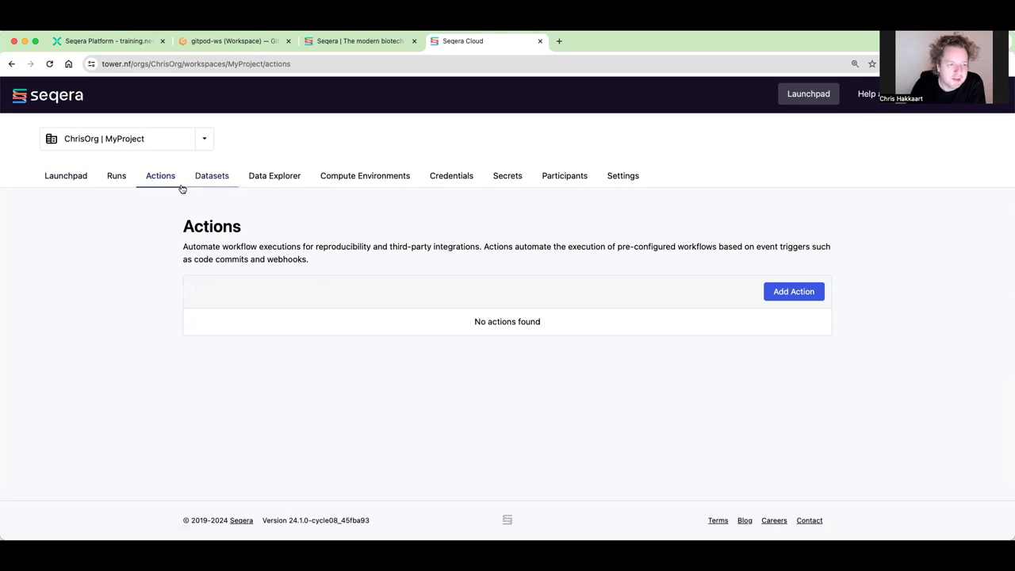
{"action": "left_click", "coordinate": [208, 181]}
{"action": "left_click", "coordinate": [278, 178]}
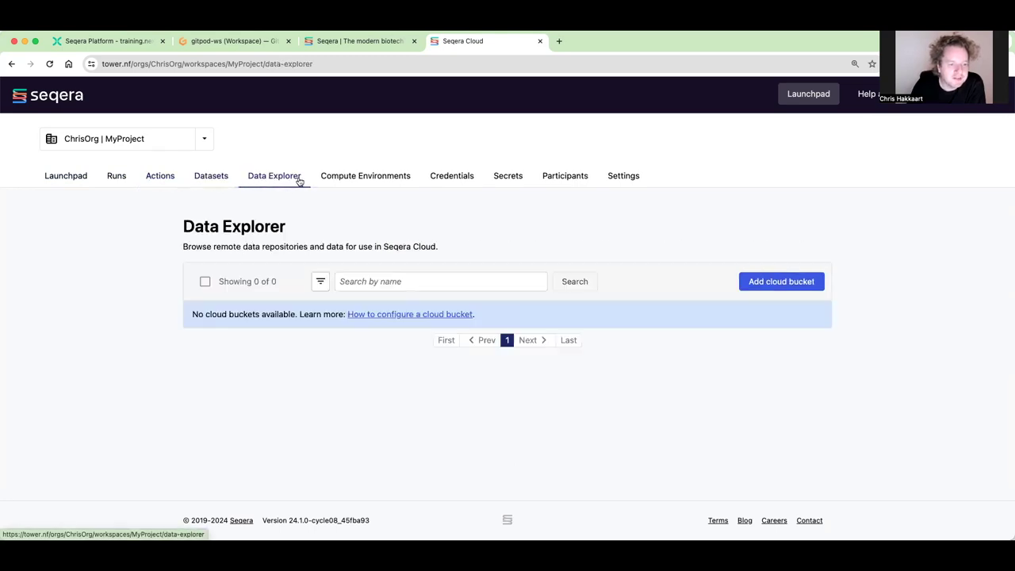
{"action": "left_click", "coordinate": [349, 180]}
{"action": "left_click", "coordinate": [467, 179]}
{"action": "left_click", "coordinate": [509, 179]}
{"action": "left_click", "coordinate": [549, 176]}
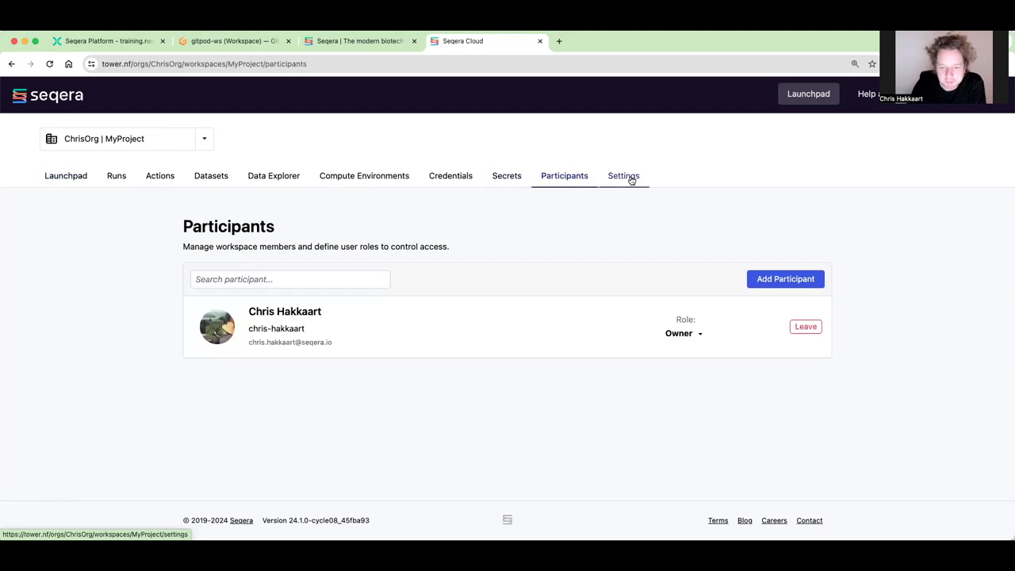
{"action": "left_click", "coordinate": [632, 181]}
{"action": "left_click", "coordinate": [579, 177]}
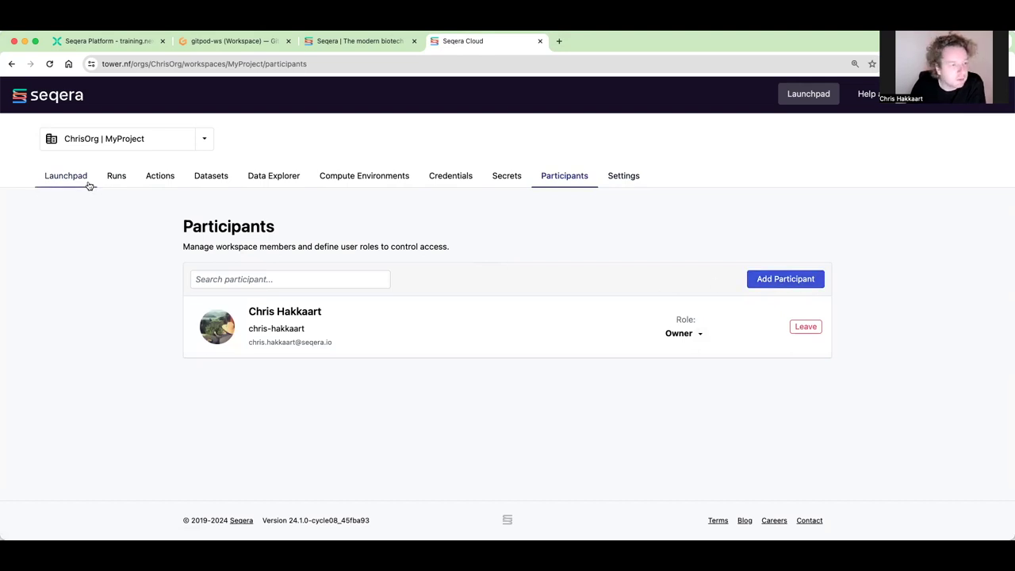
{"action": "left_click", "coordinate": [53, 181]}
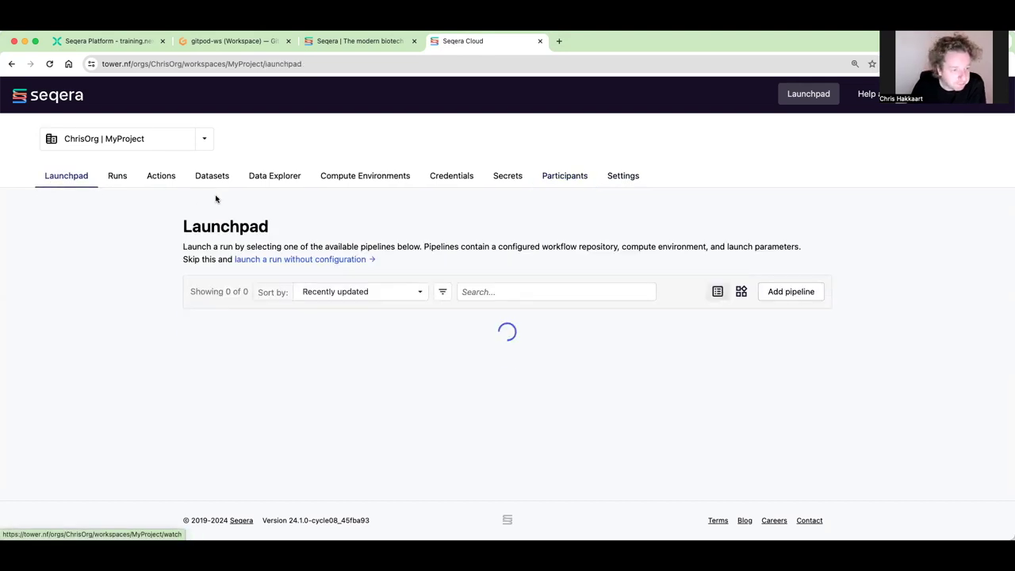
Review the token and workspace setup instructions on the training page, through to the exercise on running script7.nf with Seqera Platform.
{"action": "left_click", "coordinate": [226, 43]}
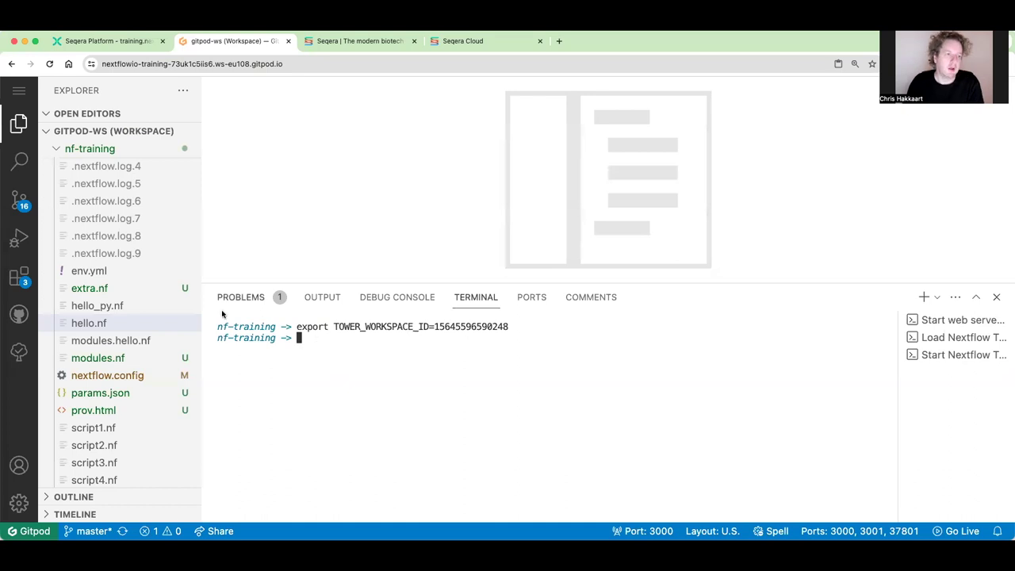
{"action": "left_click", "coordinate": [119, 41]}
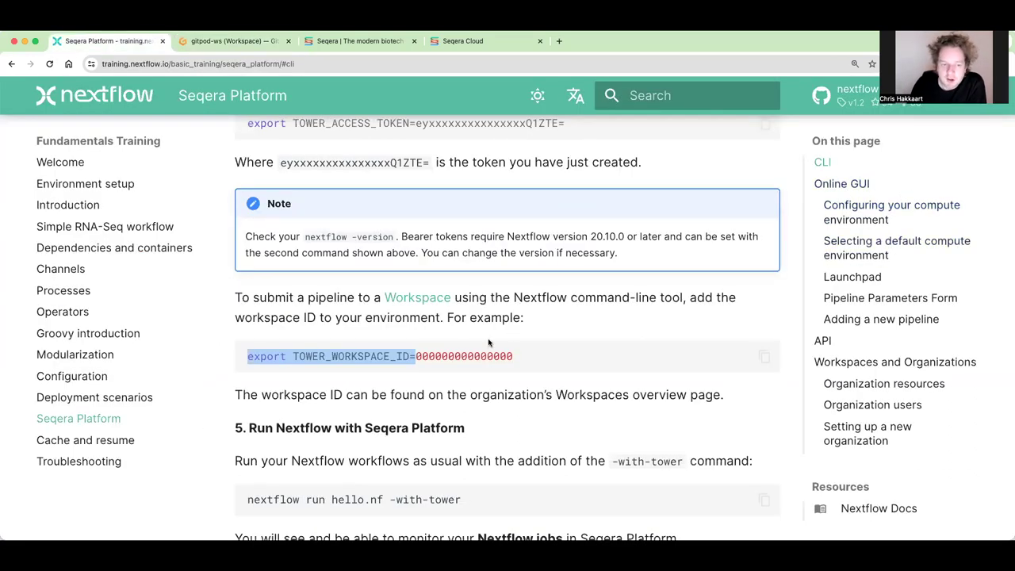
{"action": "scroll", "coordinate": [492, 351], "scroll_direction": "up", "scroll_amount": 15}
{"action": "scroll", "coordinate": [492, 351], "scroll_direction": "up", "scroll_amount": 4}
{"action": "scroll", "coordinate": [397, 301], "scroll_direction": "down", "scroll_amount": 3}
{"action": "scroll", "coordinate": [337, 250], "scroll_direction": "up", "scroll_amount": 1}
{"action": "scroll", "coordinate": [336, 250], "scroll_direction": "down", "scroll_amount": 10}
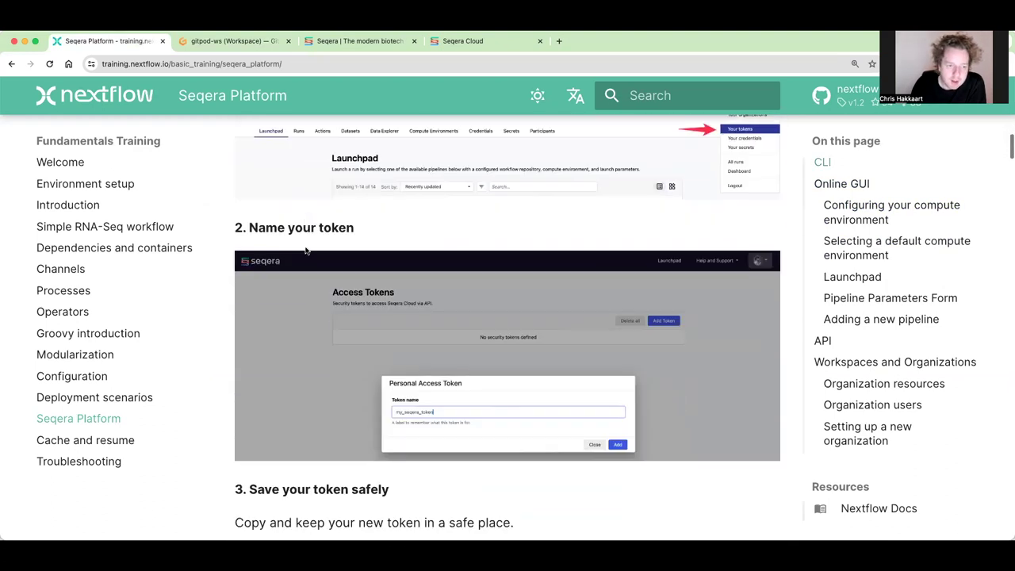
{"action": "scroll", "coordinate": [433, 240], "scroll_direction": "down", "scroll_amount": 3}
{"action": "scroll", "coordinate": [433, 240], "scroll_direction": "down", "scroll_amount": 3}
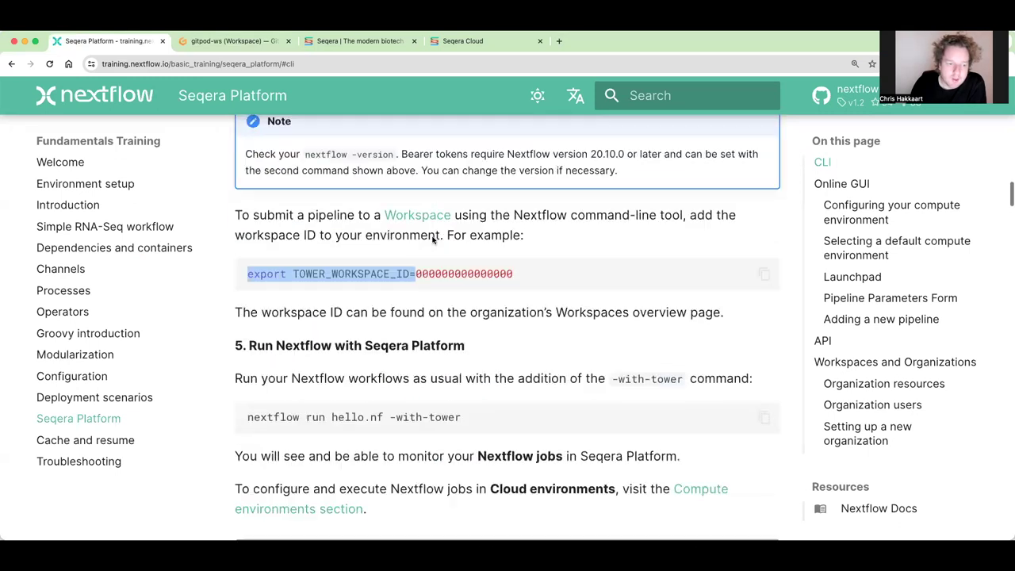
{"action": "scroll", "coordinate": [435, 235], "scroll_direction": "down", "scroll_amount": 8}
{"action": "scroll", "coordinate": [435, 237], "scroll_direction": "up", "scroll_amount": 3}
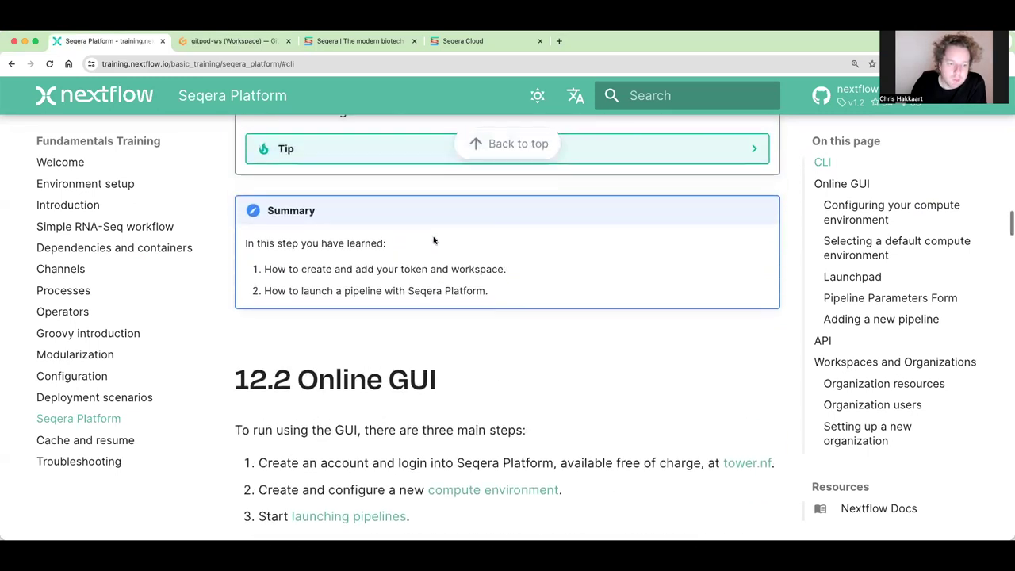
{"action": "scroll", "coordinate": [438, 241], "scroll_direction": "up", "scroll_amount": 2}
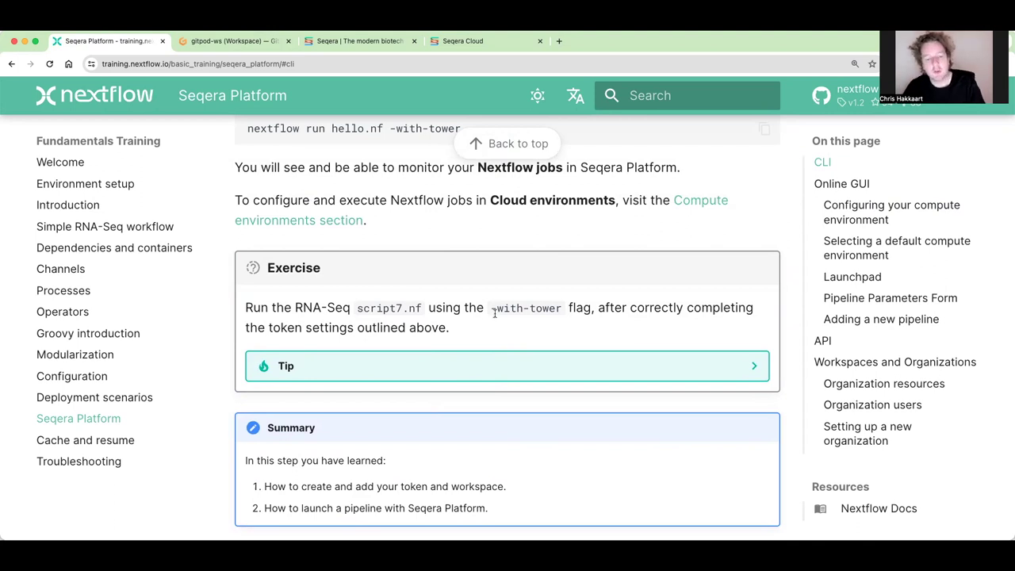
Run "nextflow run script7.nf -with-tower -with-docker" in the Gitpod terminal.
{"action": "left_click", "coordinate": [238, 42]}
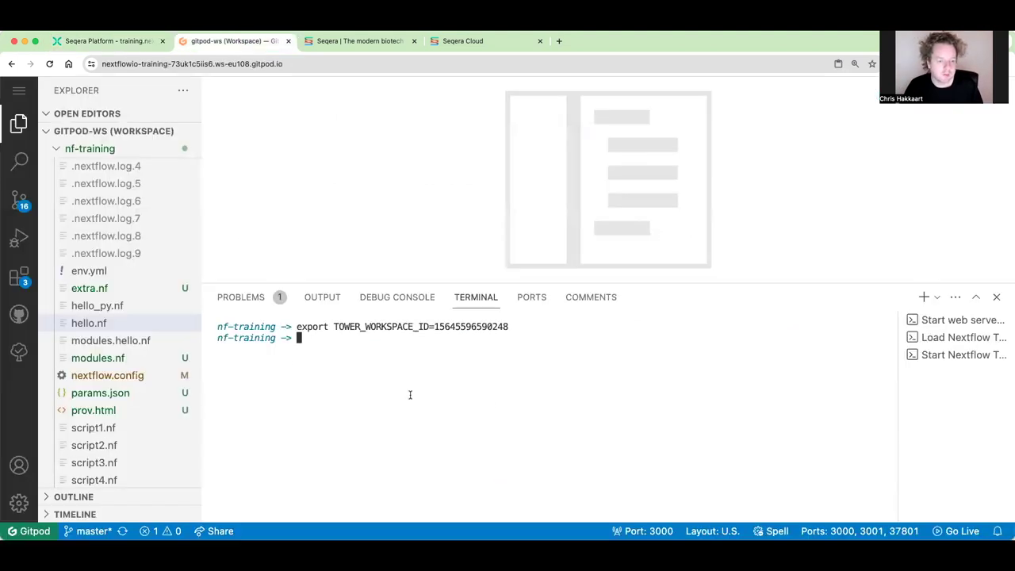
{"action": "type", "text": "nex"}
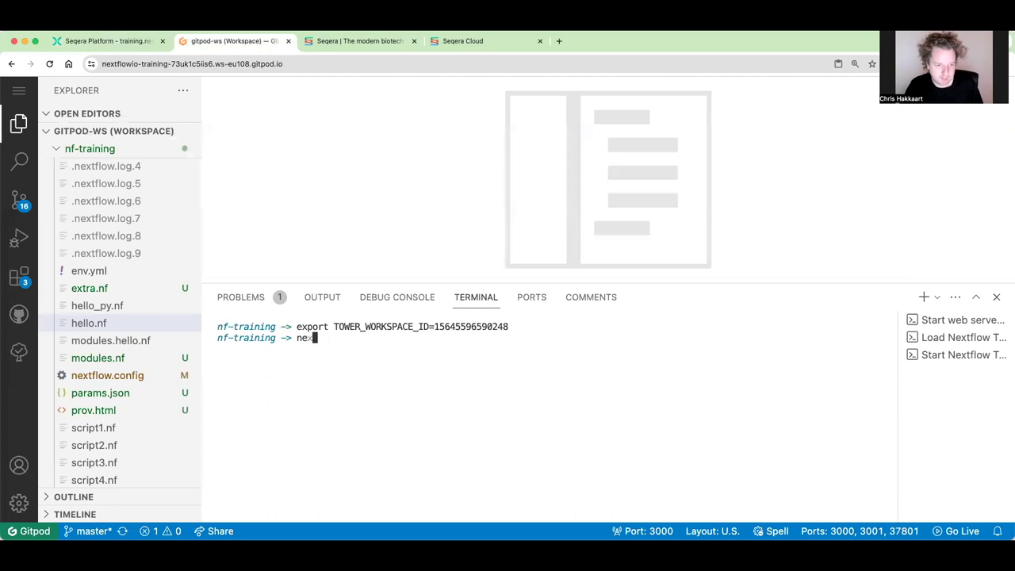
{"action": "type", "text": "tflow run script"}
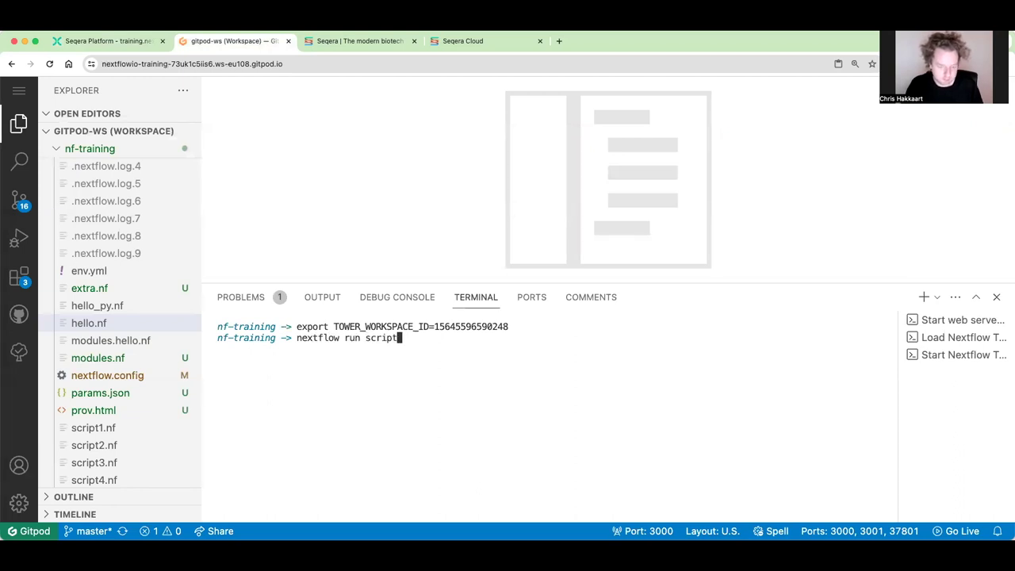
{"action": "type", "text": "7."}
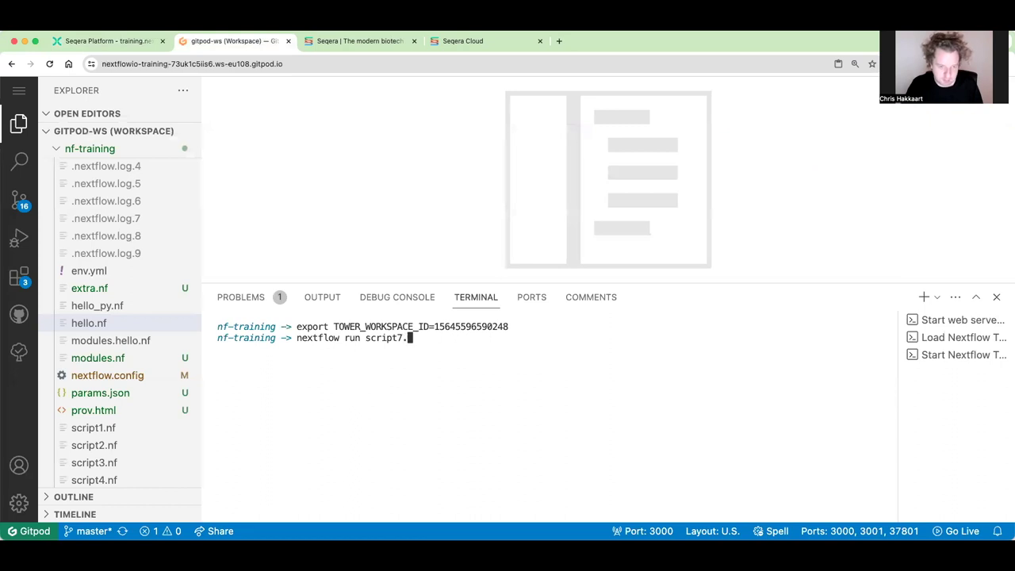
{"action": "type", "text": "nf -"}
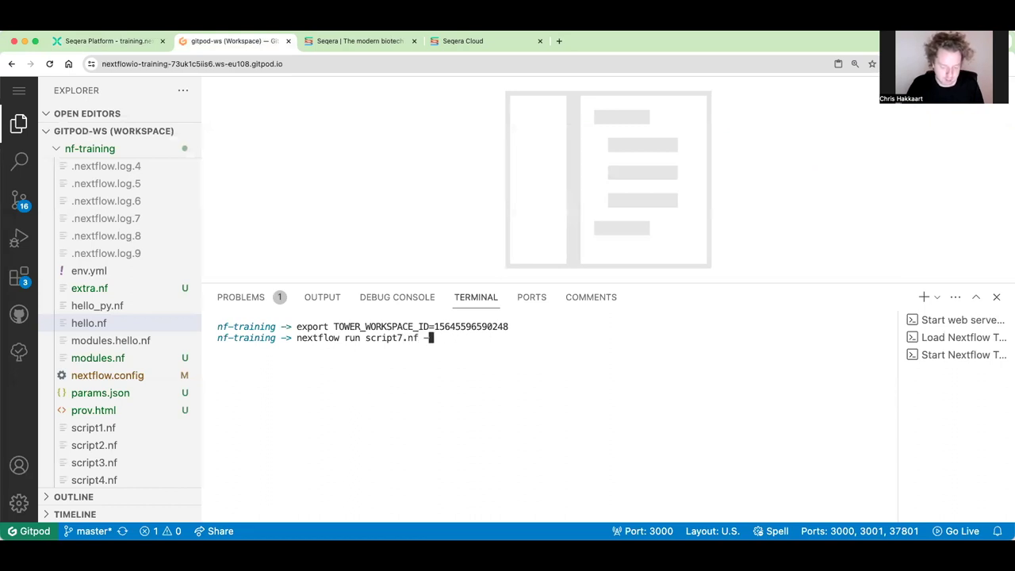
{"action": "type", "text": "with-tower "}
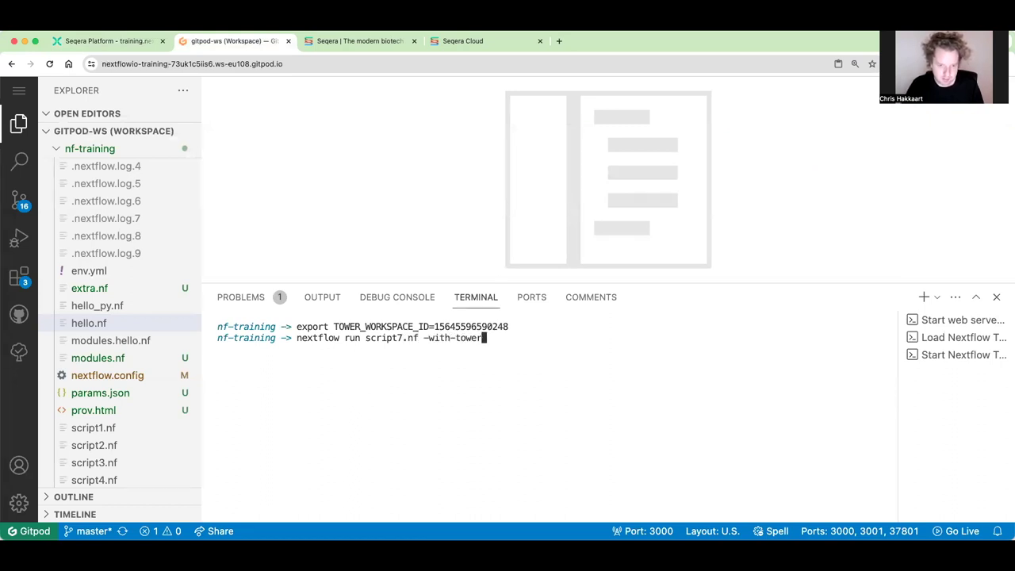
{"action": "type", "text": "-with"}
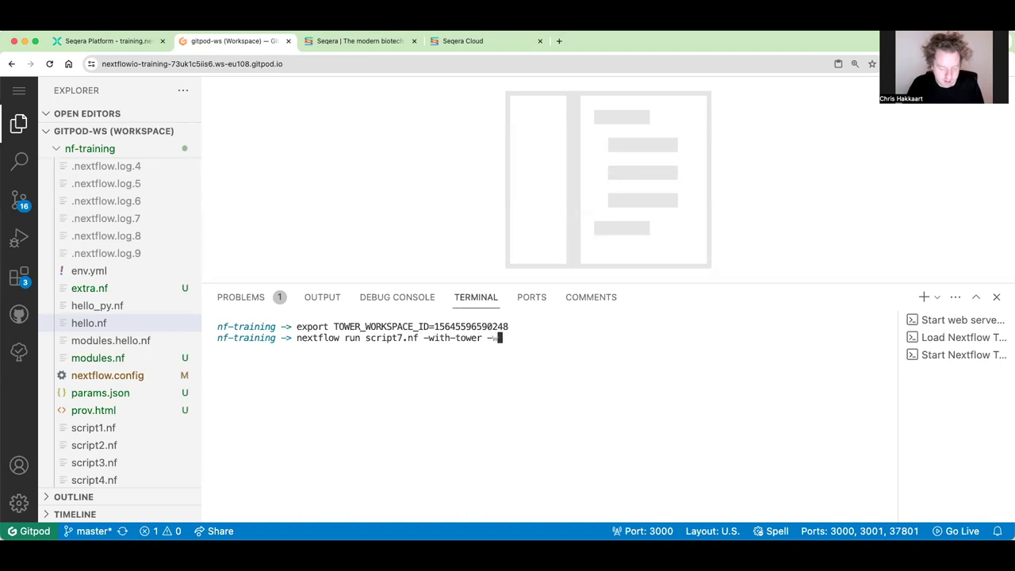
{"action": "type", "text": "-docker"}
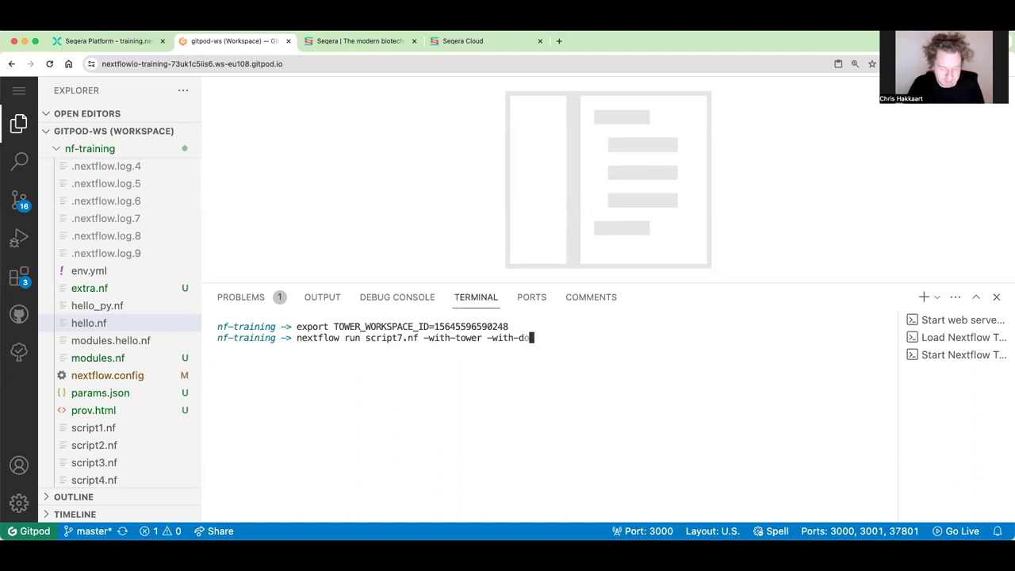
{"action": "key", "text": "Return"}
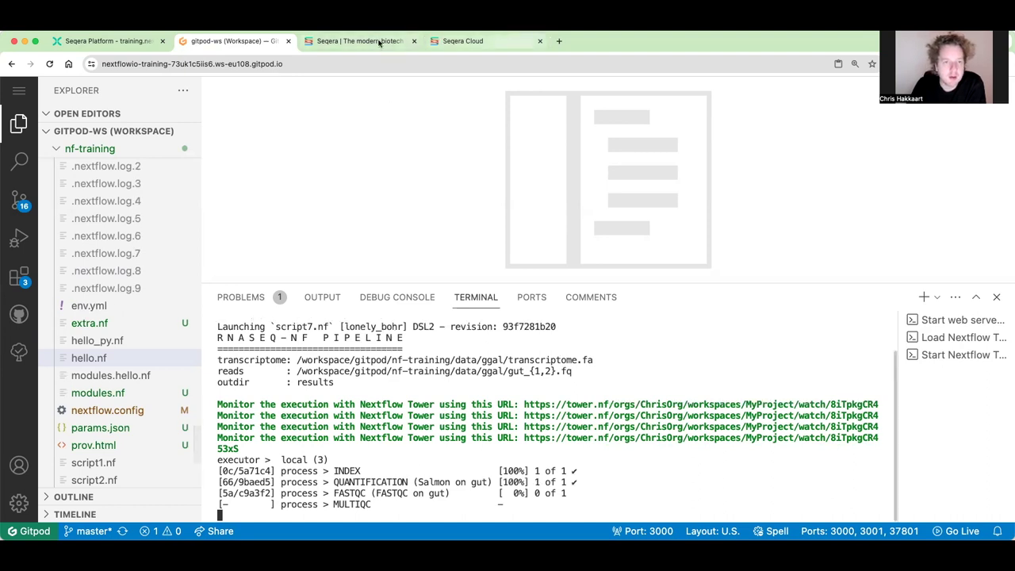
Switch to Seqera Cloud and open the script7.nf run from the MyProject workspace's runs to check its status.
{"action": "left_click", "coordinate": [464, 41]}
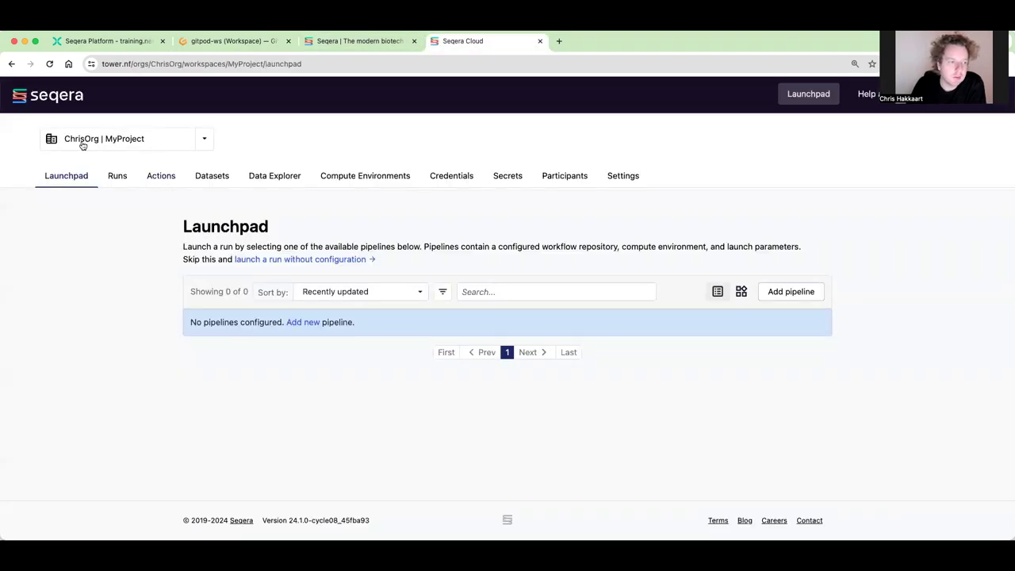
{"action": "left_click", "coordinate": [119, 177]}
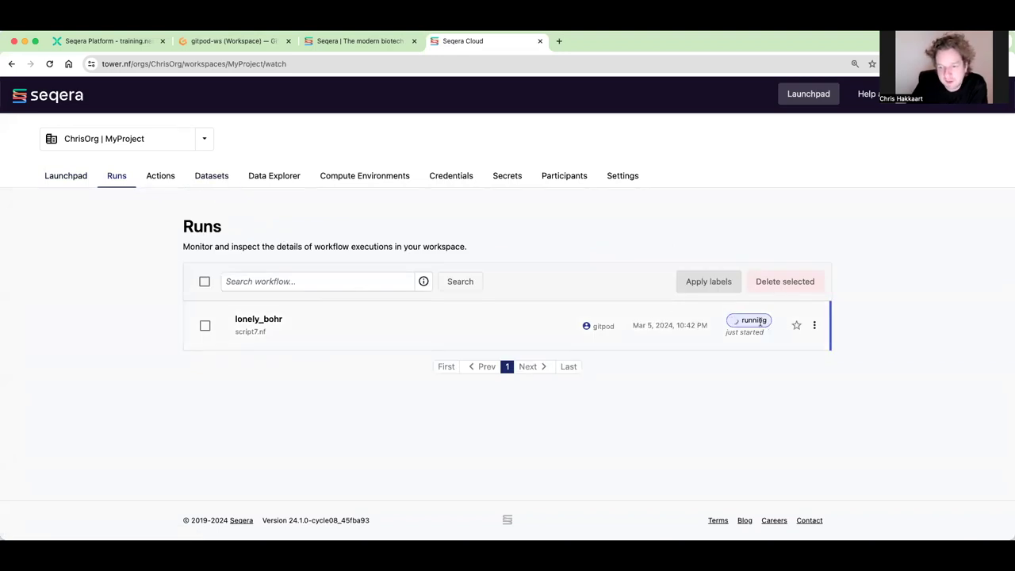
{"action": "left_click", "coordinate": [535, 340]}
{"action": "scroll", "coordinate": [553, 317], "scroll_direction": "down", "scroll_amount": 3}
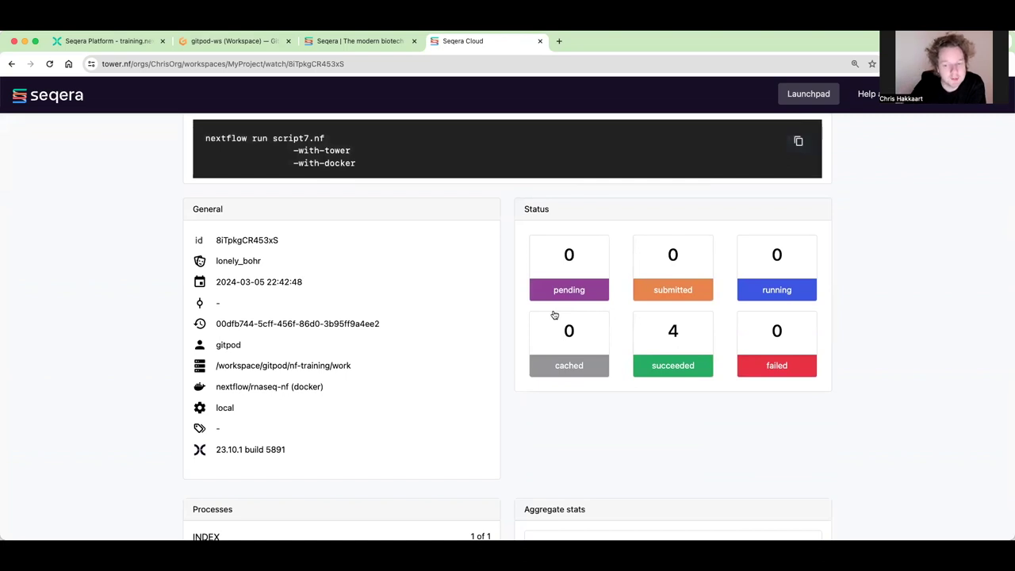
{"action": "scroll", "coordinate": [530, 309], "scroll_direction": "up", "scroll_amount": 1}
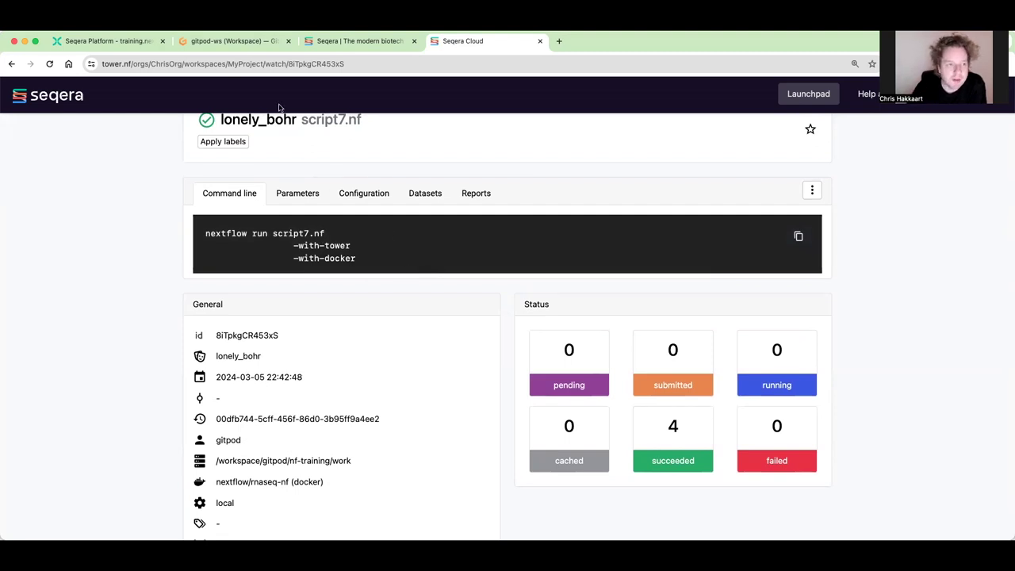
Look through the run's parameters, configuration, datasets and reports, ending back on its command line.
{"action": "left_click", "coordinate": [308, 196]}
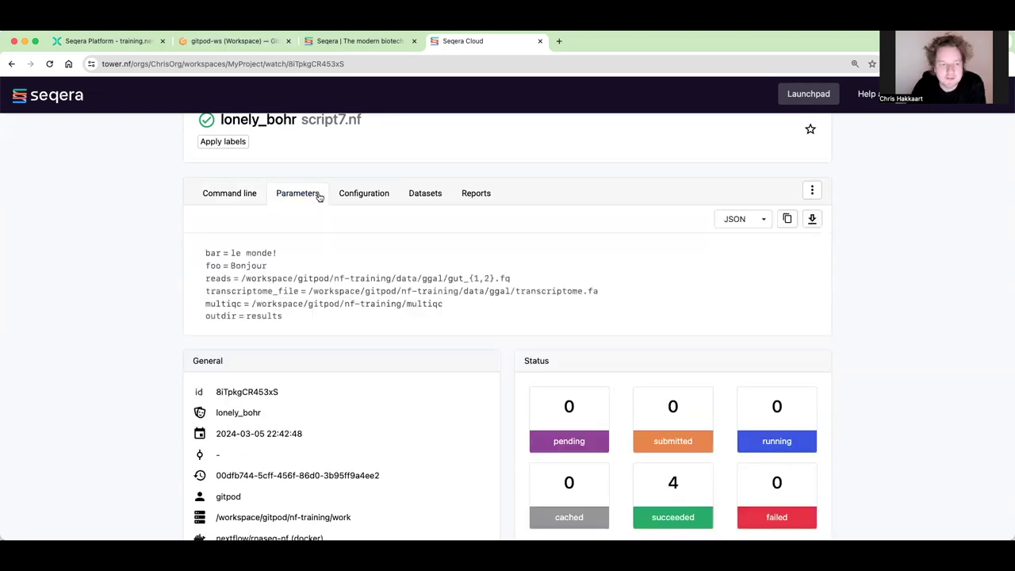
{"action": "left_click", "coordinate": [362, 195]}
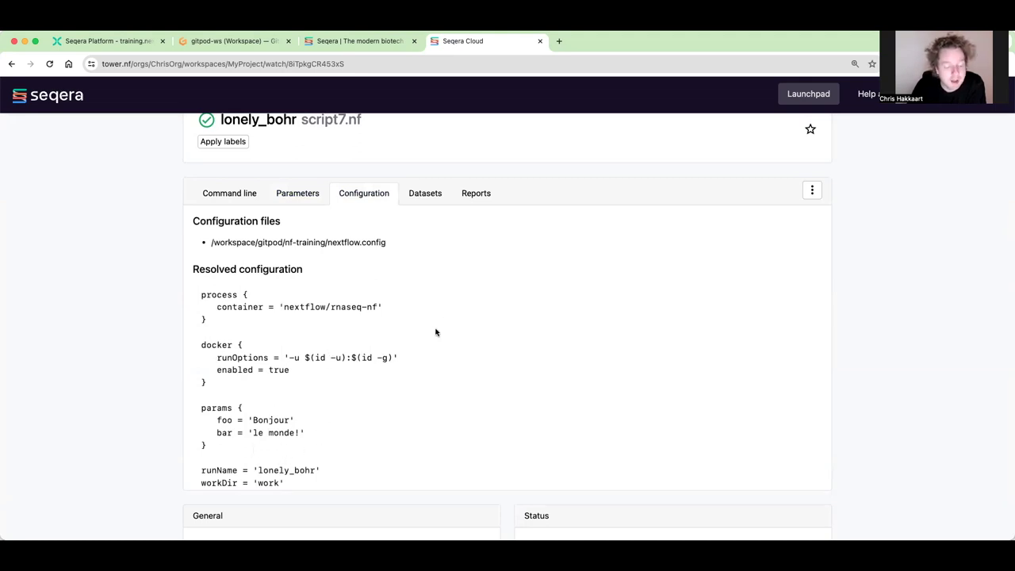
{"action": "left_click", "coordinate": [426, 199]}
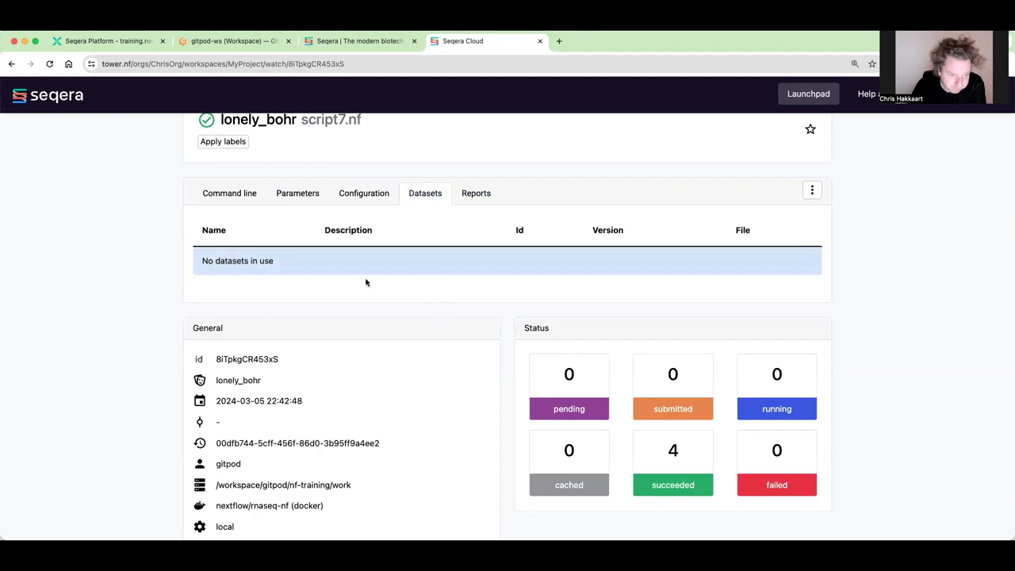
{"action": "left_click", "coordinate": [478, 195]}
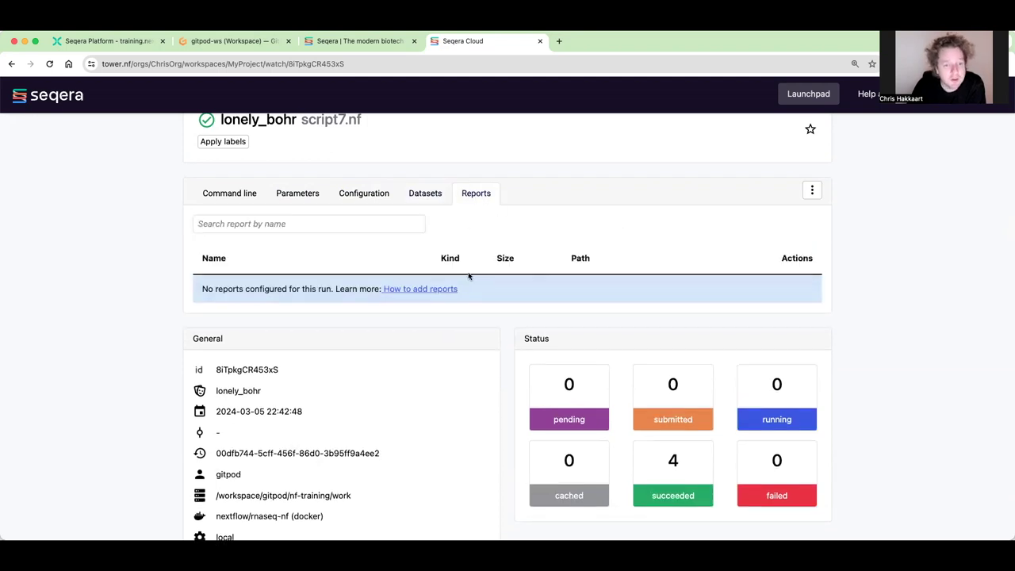
{"action": "left_click", "coordinate": [222, 193]}
Review the run's general details, status, processes, aggregate stats, load and utilization.
{"action": "scroll", "coordinate": [445, 333], "scroll_direction": "down", "scroll_amount": 1}
{"action": "scroll", "coordinate": [428, 329], "scroll_direction": "down", "scroll_amount": 2}
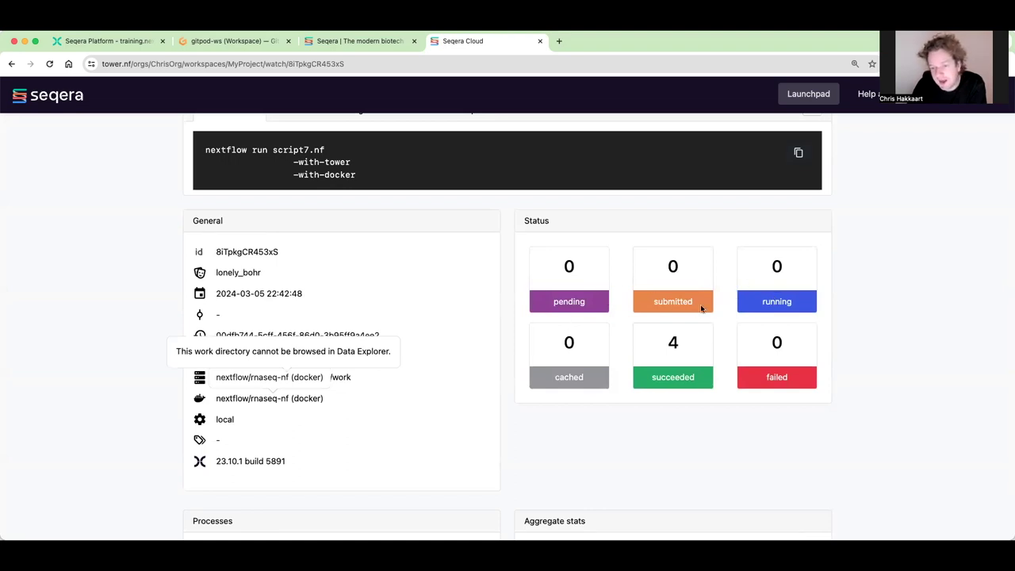
{"action": "scroll", "coordinate": [754, 309], "scroll_direction": "down", "scroll_amount": 5}
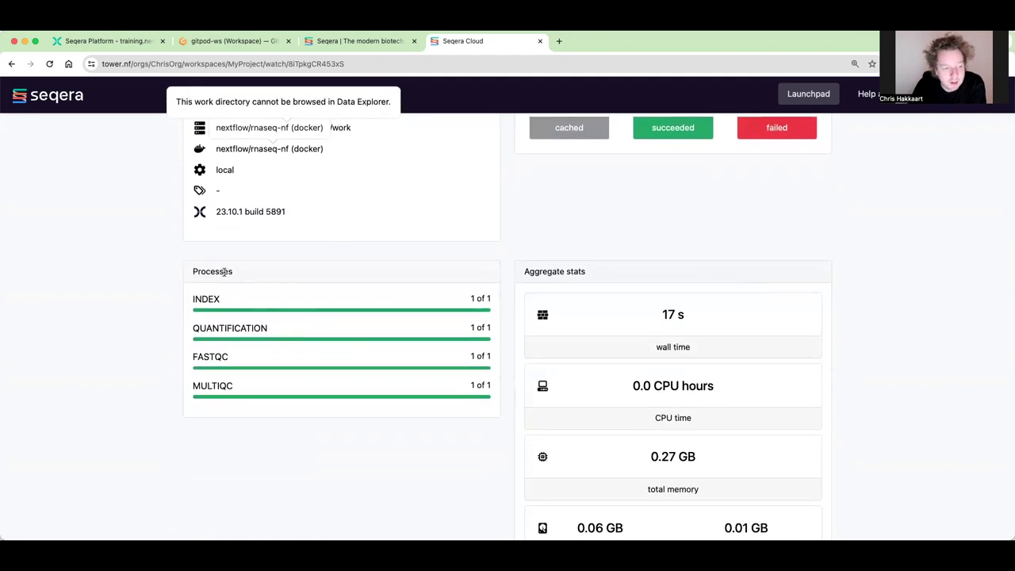
{"action": "scroll", "coordinate": [397, 325], "scroll_direction": "down", "scroll_amount": 2}
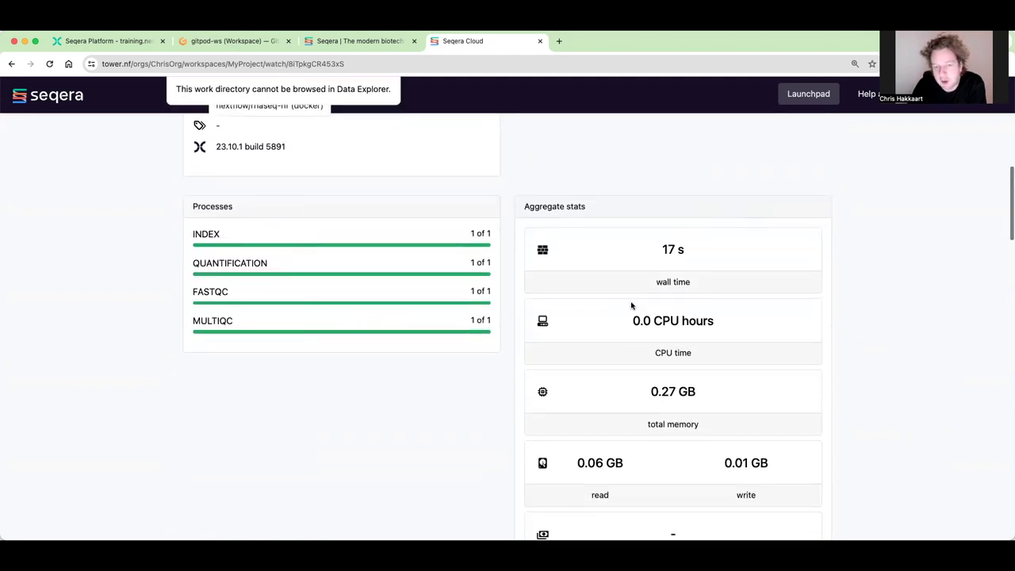
{"action": "scroll", "coordinate": [638, 270], "scroll_direction": "down", "scroll_amount": 2}
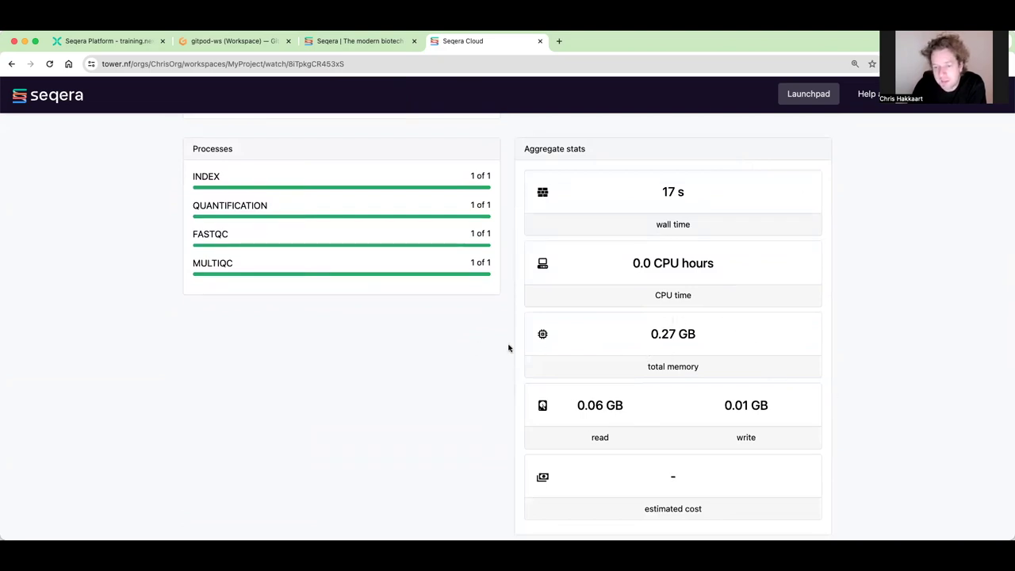
{"action": "scroll", "coordinate": [679, 293], "scroll_direction": "down", "scroll_amount": 6}
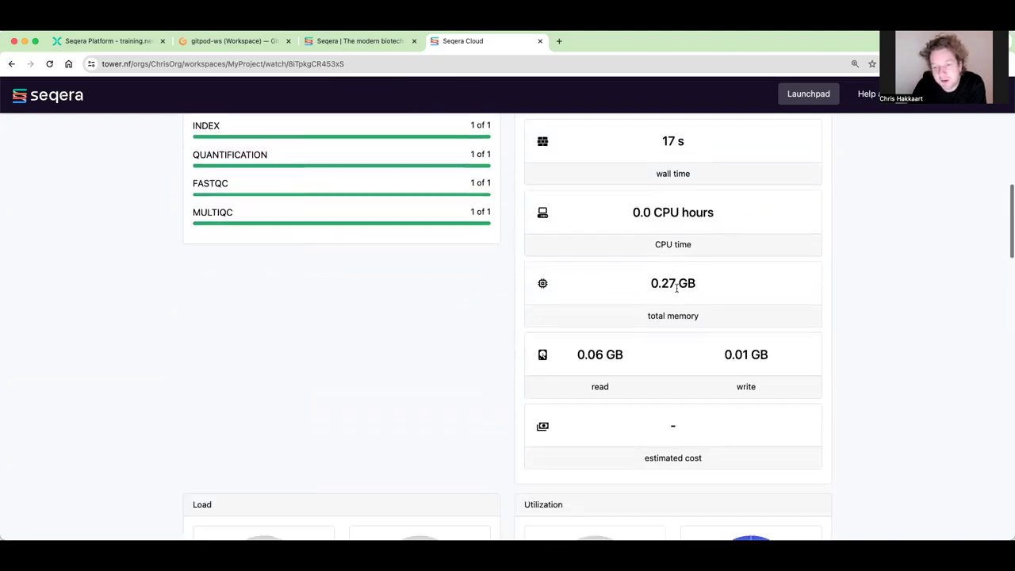
{"action": "scroll", "coordinate": [677, 292], "scroll_direction": "down", "scroll_amount": 2}
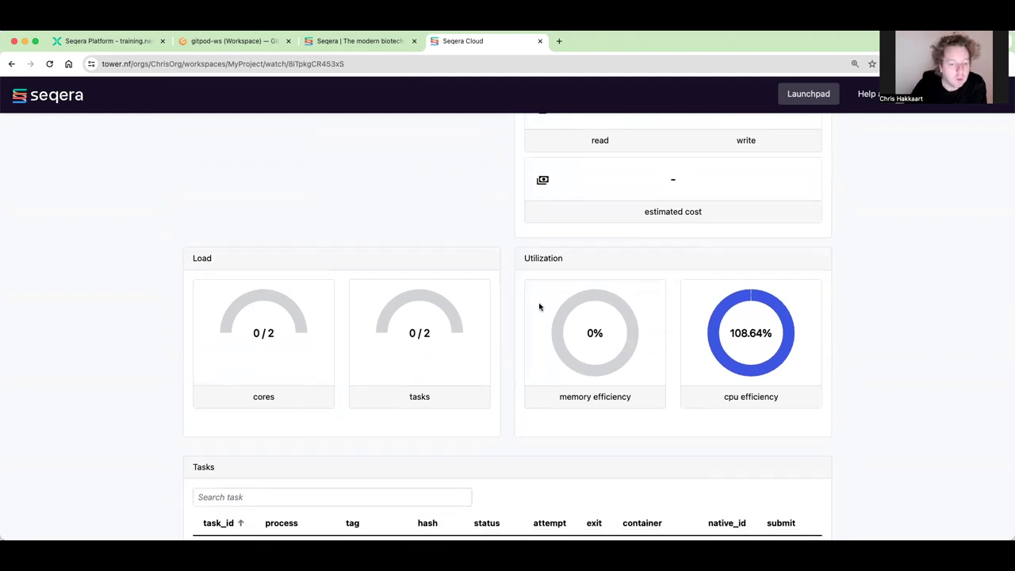
Examine the run's task table and its CPU, memory, job duration and I/O metrics, ending back at the run header.
{"action": "scroll", "coordinate": [539, 307], "scroll_direction": "down", "scroll_amount": 8}
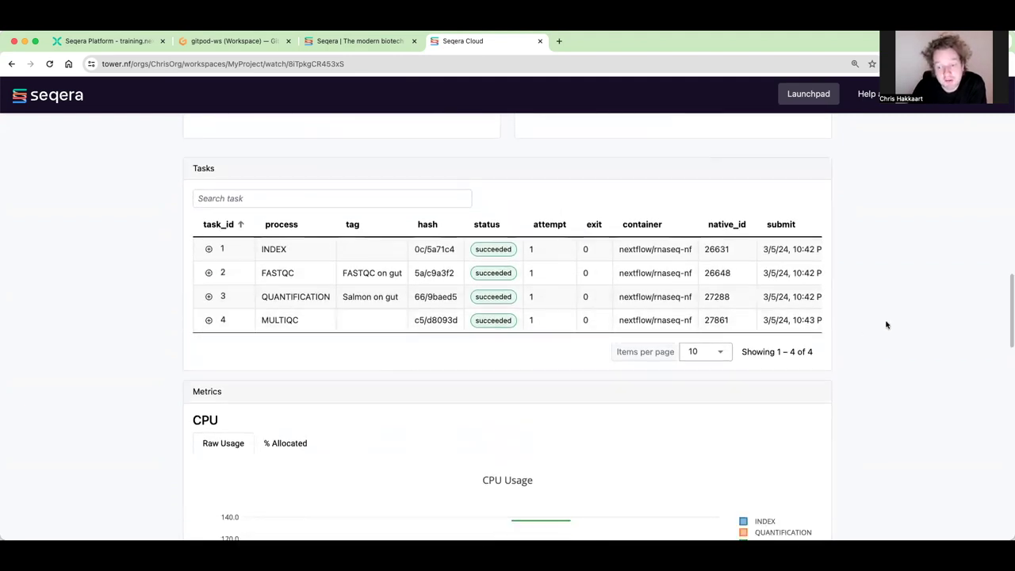
{"action": "scroll", "coordinate": [916, 333], "scroll_direction": "down", "scroll_amount": 5}
{"action": "scroll", "coordinate": [908, 330], "scroll_direction": "down", "scroll_amount": 15}
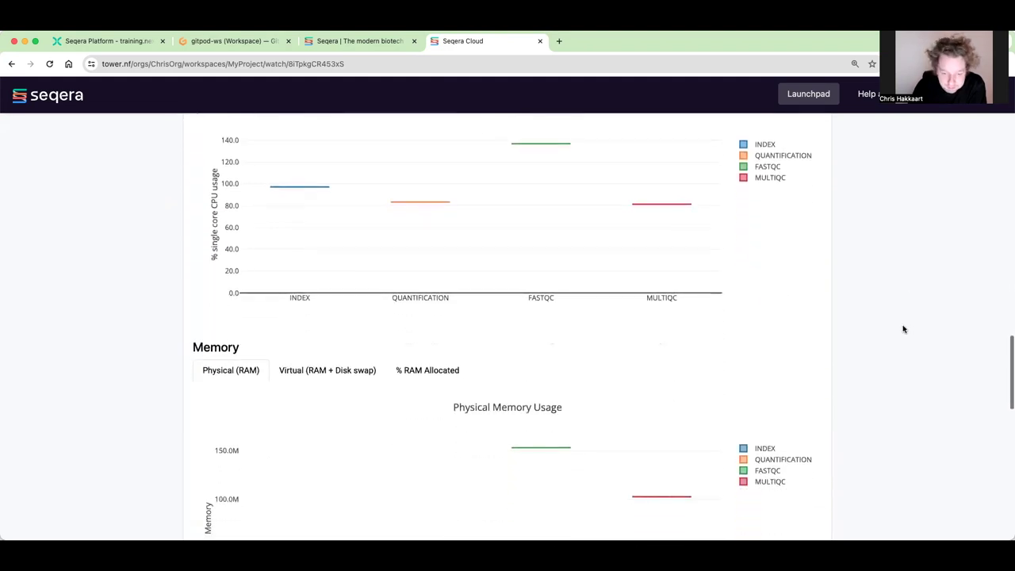
{"action": "scroll", "coordinate": [881, 328], "scroll_direction": "up", "scroll_amount": 9}
{"action": "scroll", "coordinate": [880, 328], "scroll_direction": "up", "scroll_amount": 11}
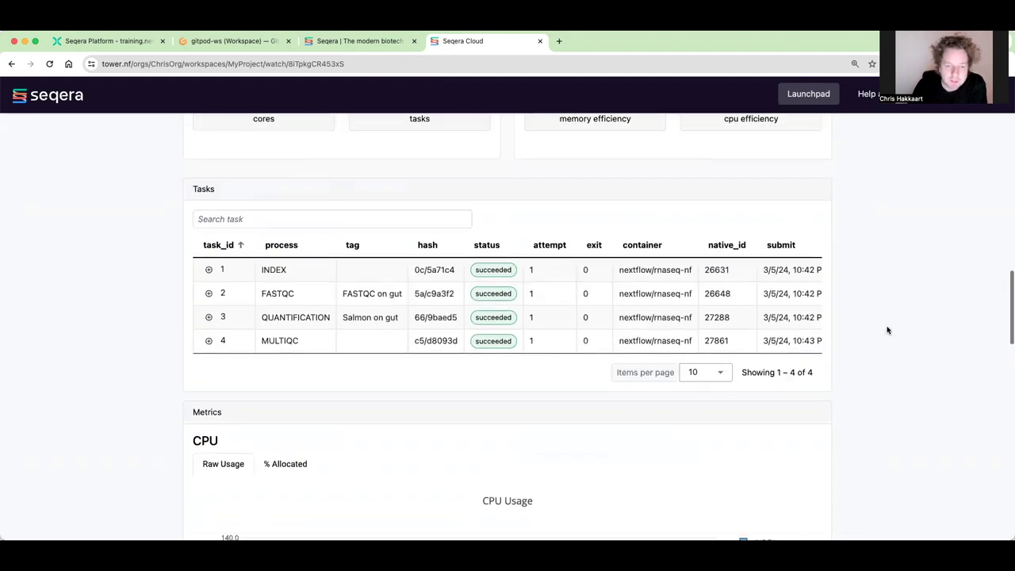
{"action": "scroll", "coordinate": [886, 328], "scroll_direction": "down", "scroll_amount": 8}
{"action": "scroll", "coordinate": [460, 293], "scroll_direction": "up", "scroll_amount": 1}
{"action": "scroll", "coordinate": [412, 291], "scroll_direction": "down", "scroll_amount": 8}
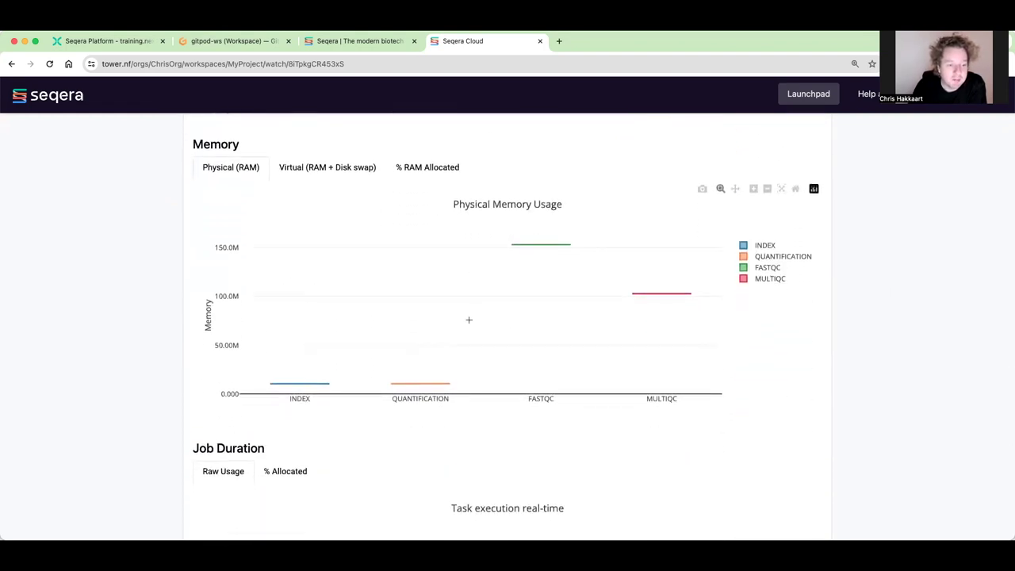
{"action": "scroll", "coordinate": [469, 320], "scroll_direction": "down", "scroll_amount": 16}
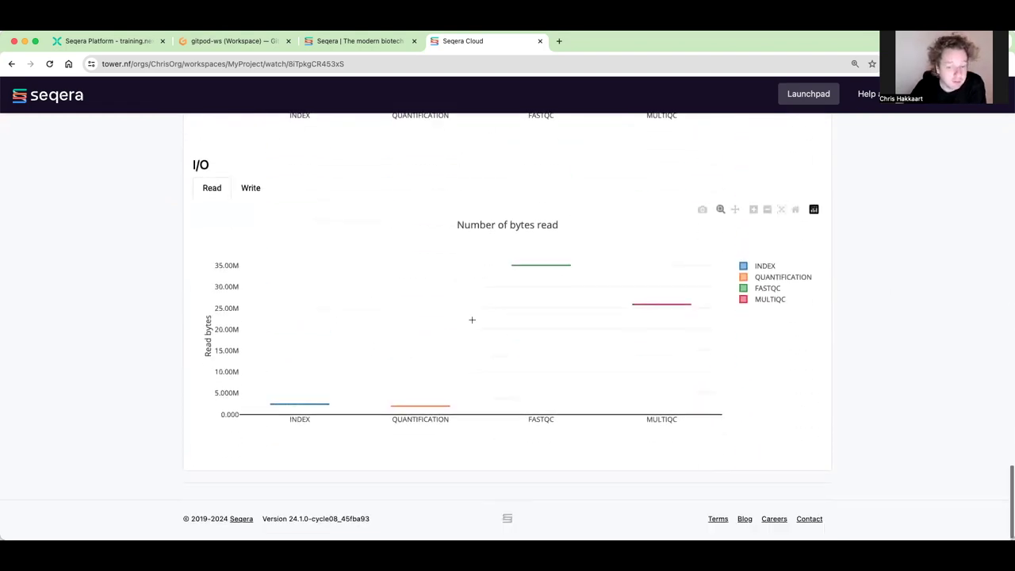
{"action": "scroll", "coordinate": [495, 300], "scroll_direction": "up", "scroll_amount": 20}
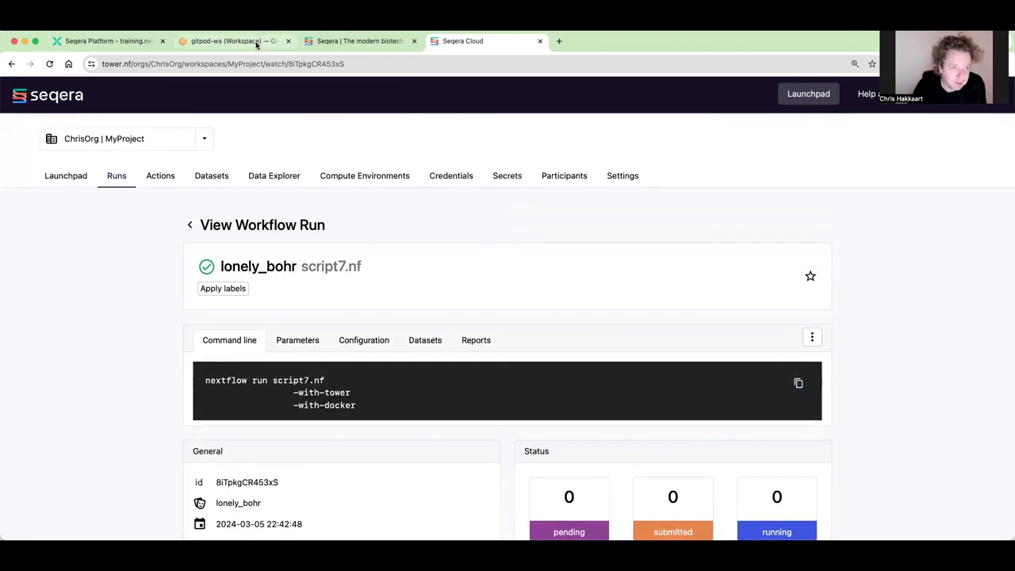
Switch to the Gitpod terminal and run nf-core/rnaseq with the profiles test,gitpod,docker and the output directory results.
{"action": "left_click", "coordinate": [256, 44]}
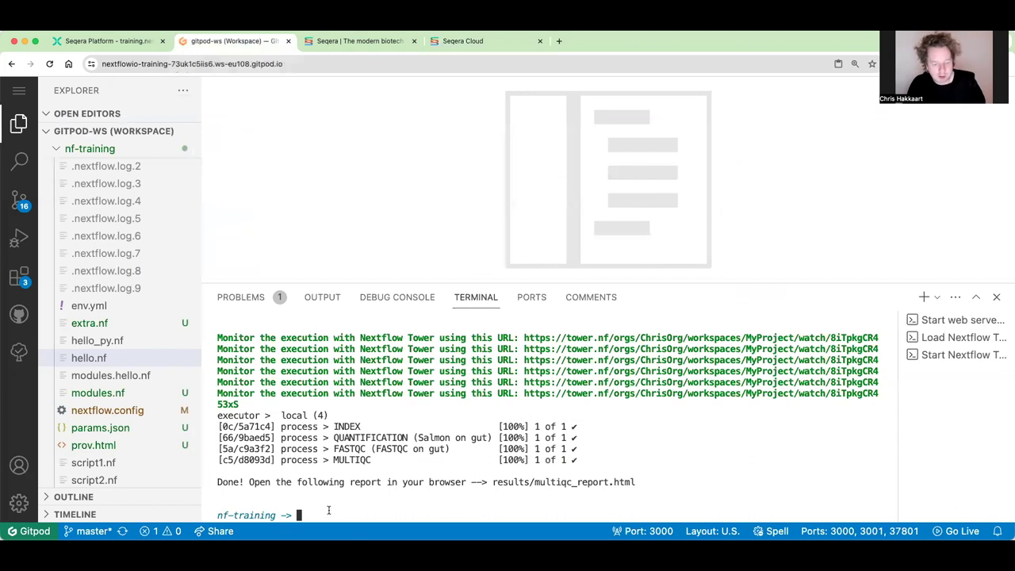
{"action": "type", "text": "nextflow "}
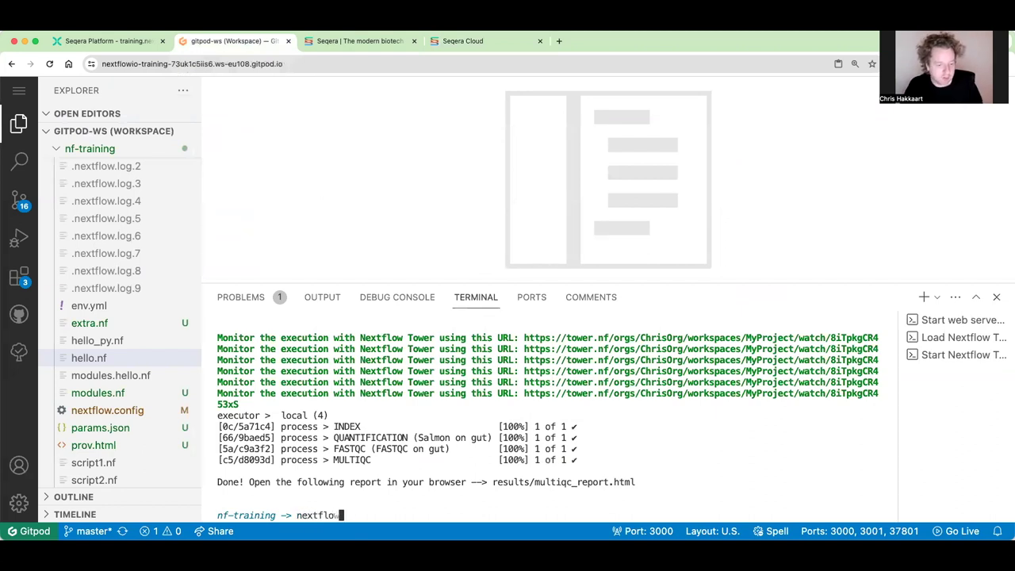
{"action": "type", "text": "run nf-core"}
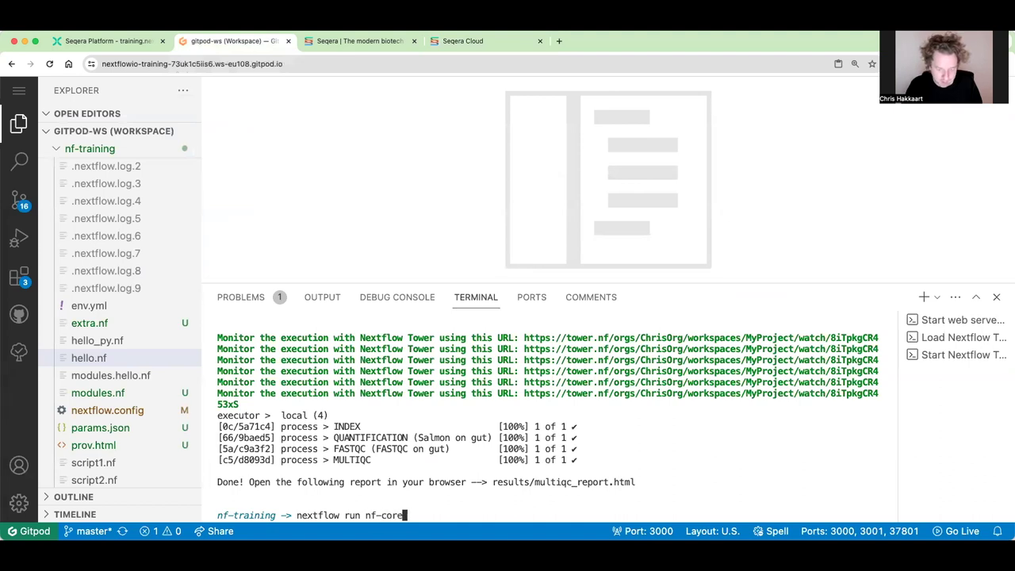
{"action": "type", "text": "/rnas"}
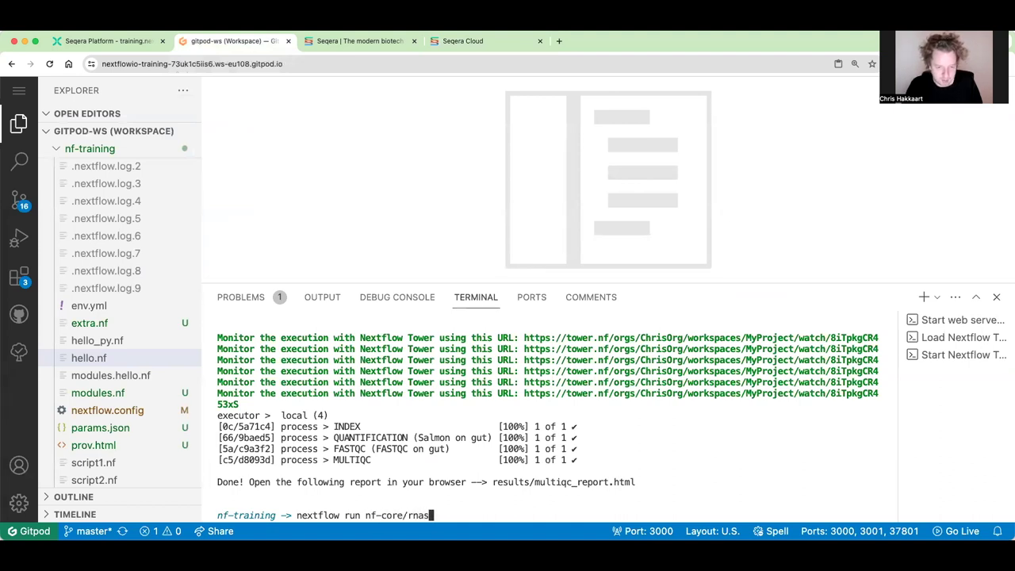
{"action": "type", "text": "eq -"}
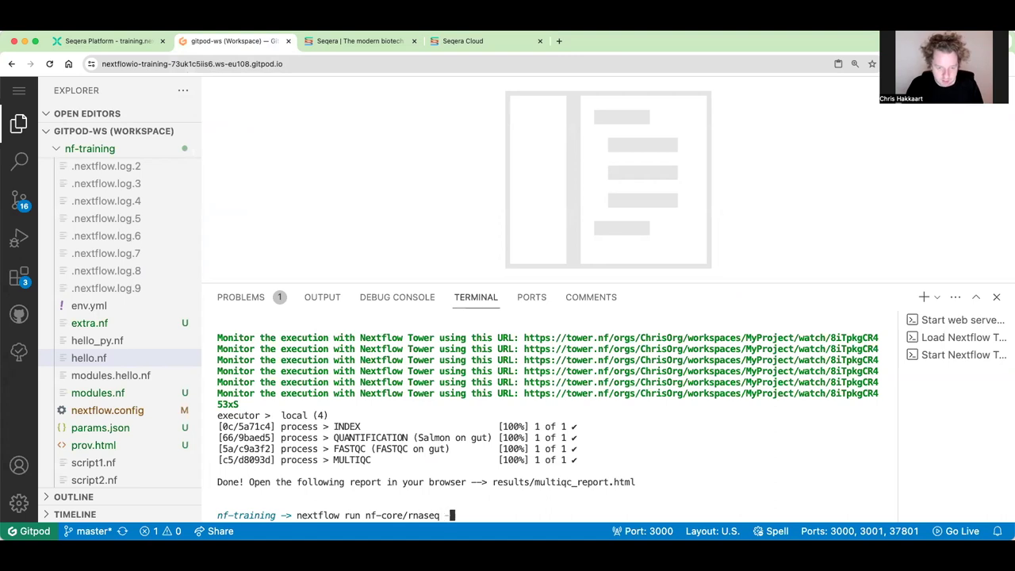
{"action": "type", "text": "profile"}
{"action": "key", "text": "BackSpace"}
{"action": "key", "text": "BackSpace"}
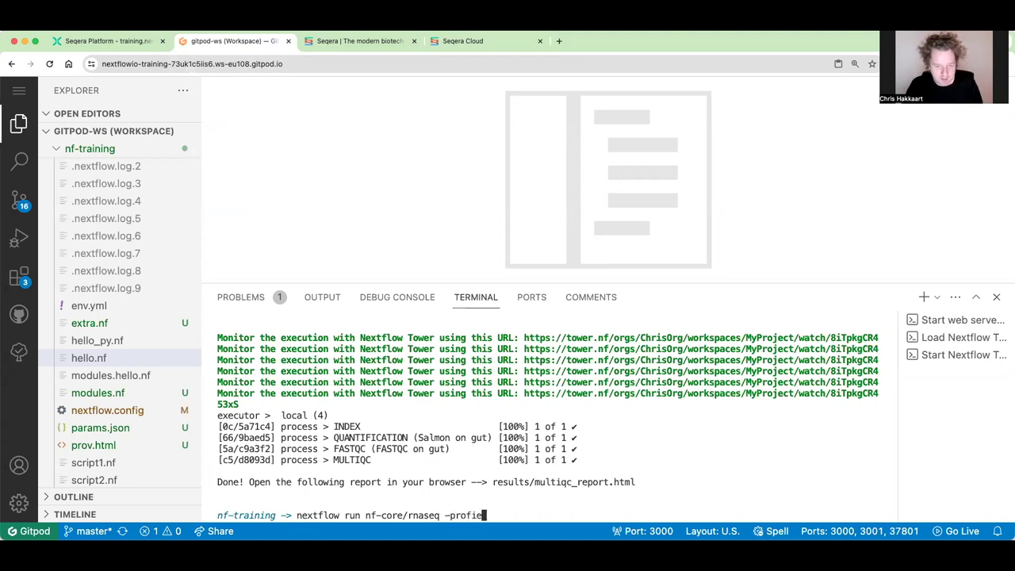
{"action": "type", "text": "le tes"}
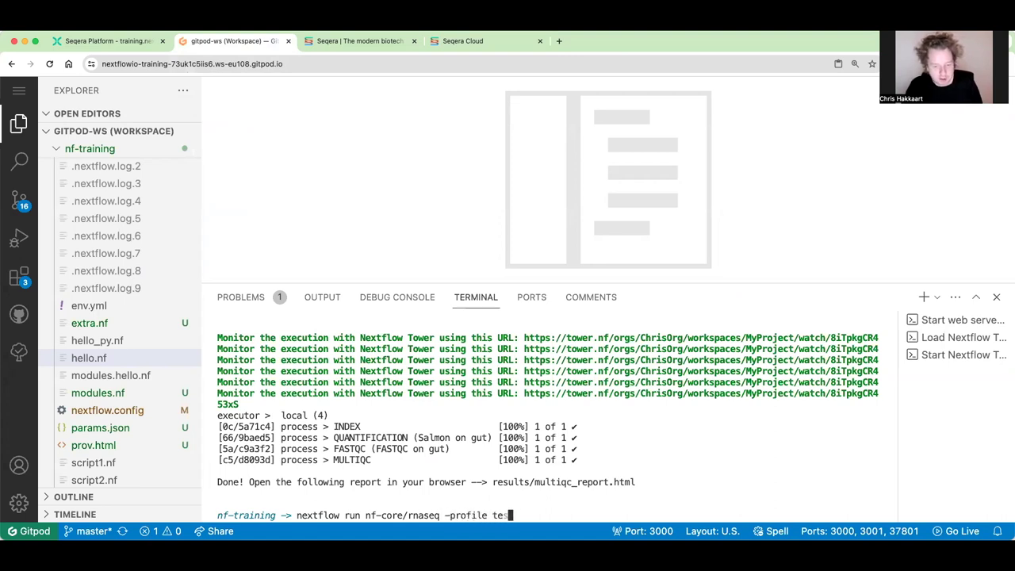
{"action": "type", "text": "t,gitpod,"}
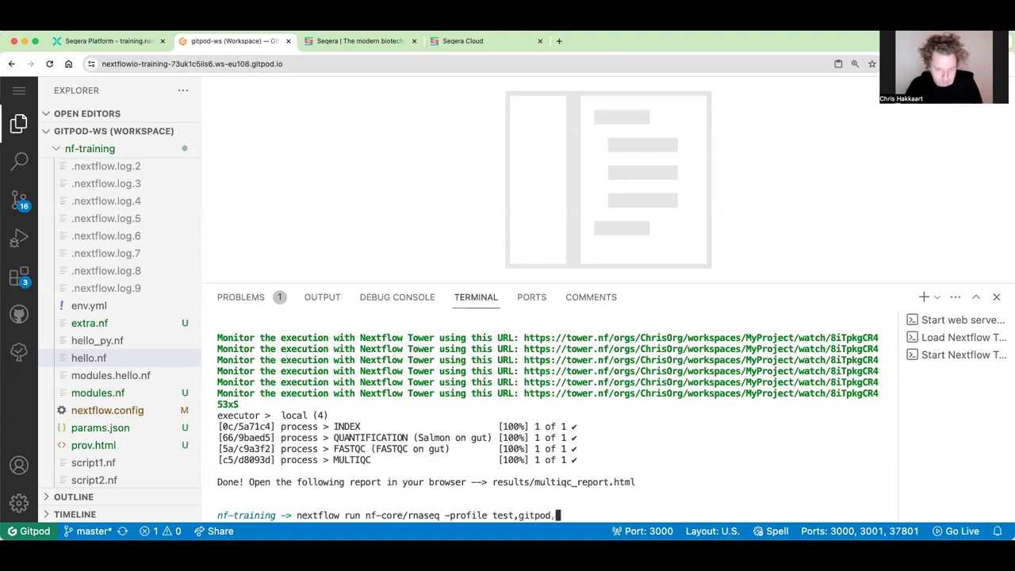
{"action": "type", "text": "docker "}
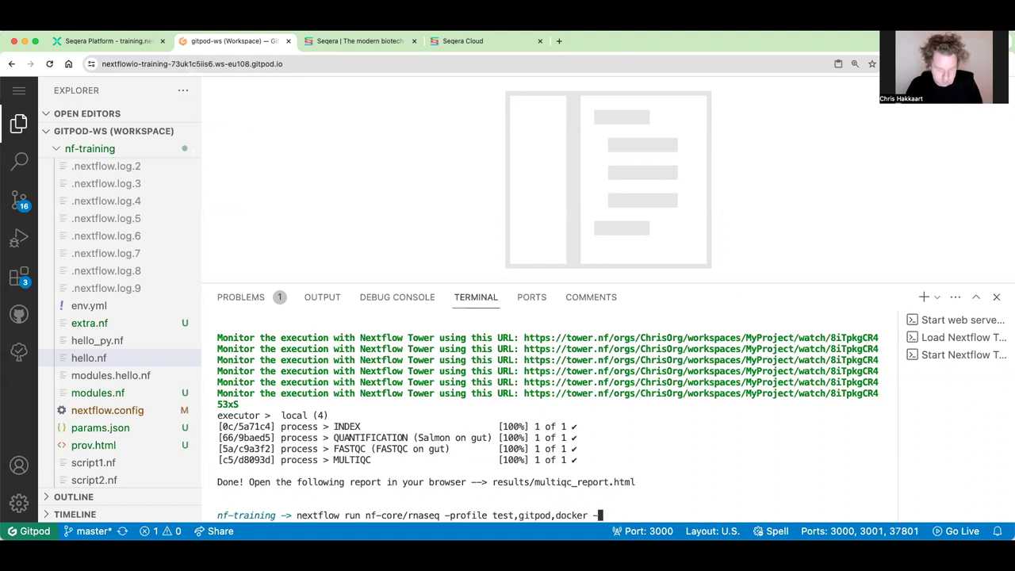
{"action": "type", "text": "--ou"}
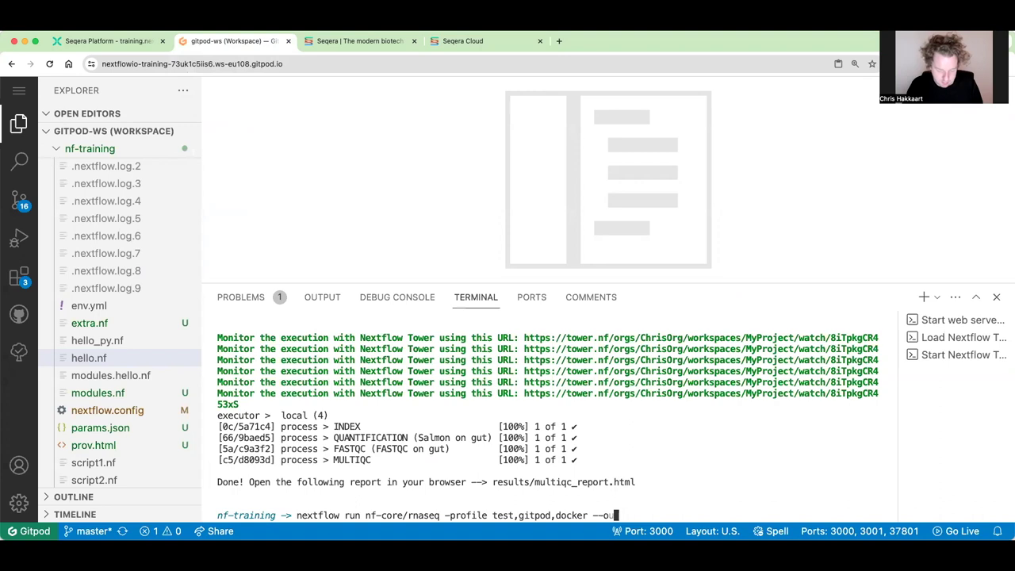
{"action": "type", "text": "tdir results"}
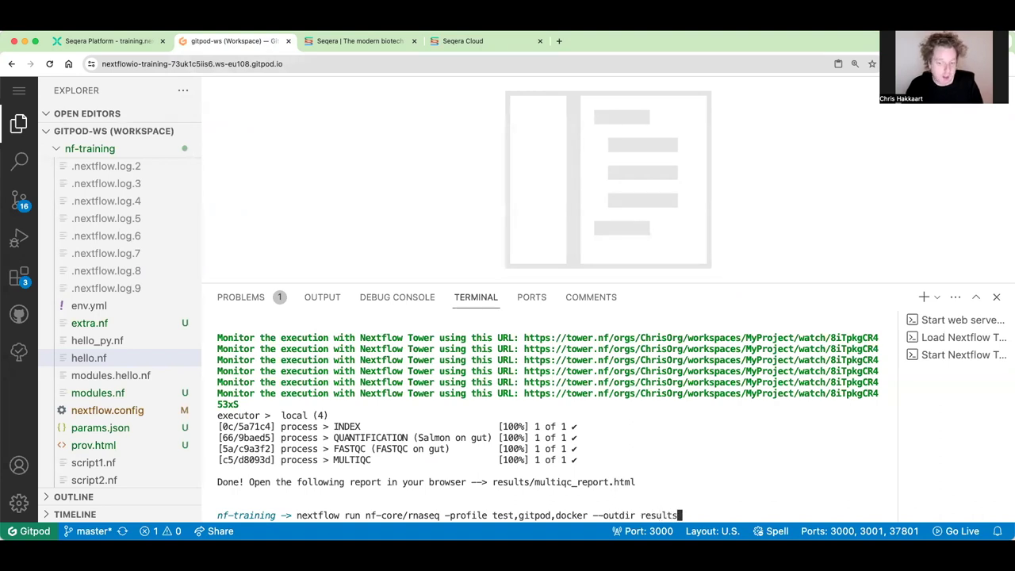
{"action": "key", "text": "Return"}
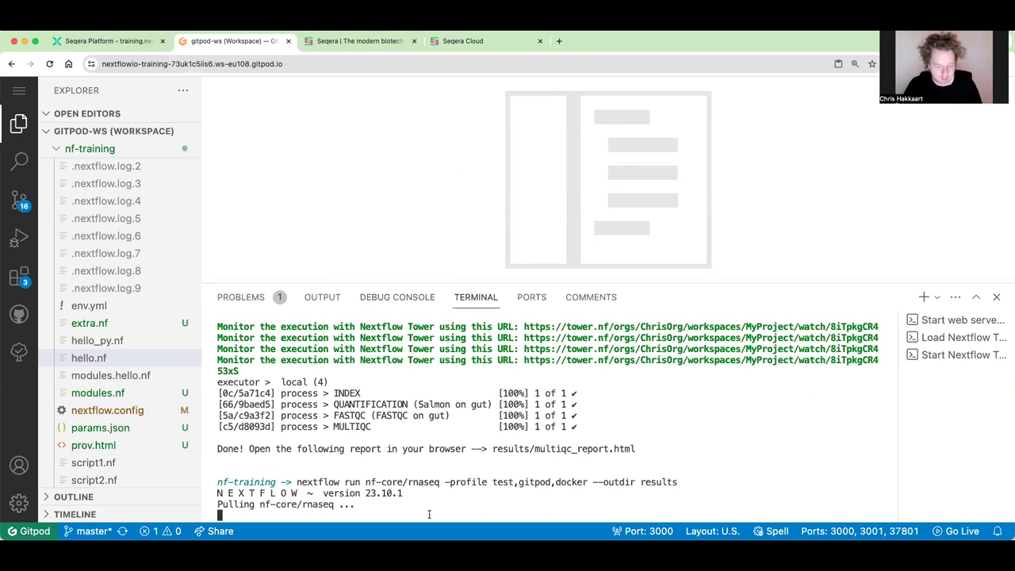
Abort the pipeline launch and rerun the same nf-core/rnaseq command with the -with-tower option added.
{"action": "key", "text": "ctrl+c"}
{"action": "key", "text": "ctrl+c"}
{"action": "key", "text": "ctrl+c"}
{"action": "key", "text": "ctrl+c"}
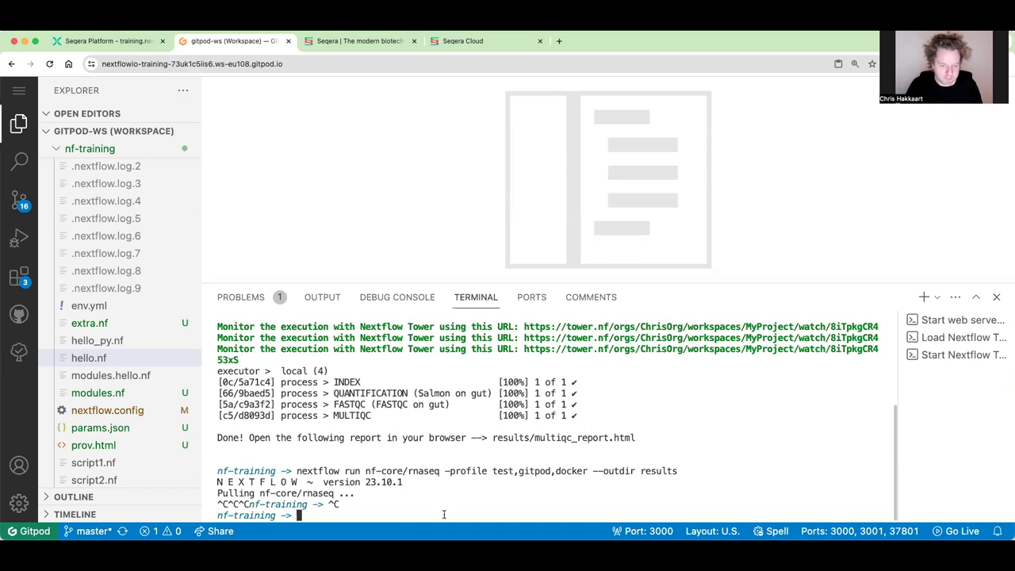
{"action": "key", "text": "ctrl+c"}
{"action": "key", "text": "Up"}
{"action": "type", "text": "-with-tower"}
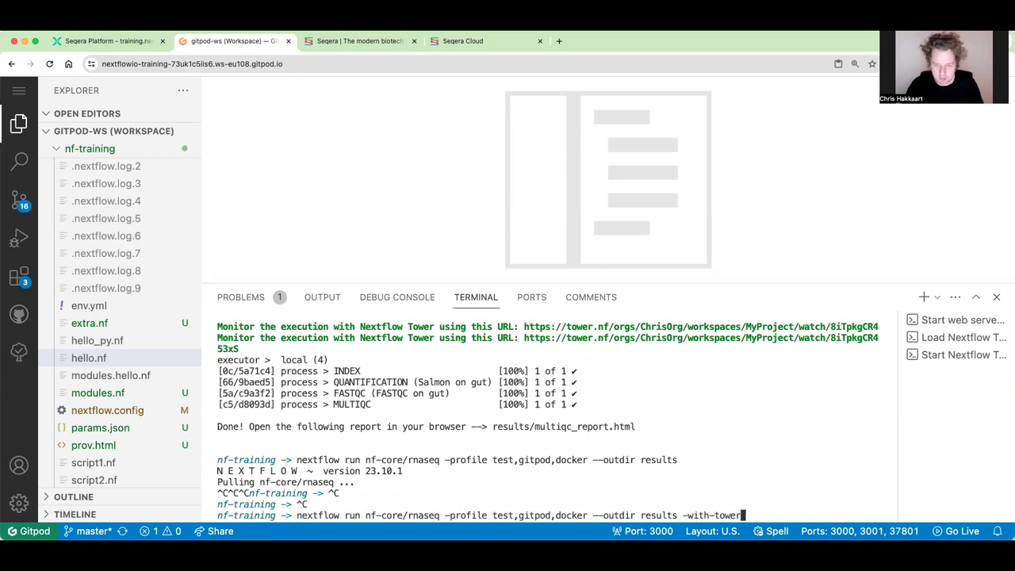
{"action": "key", "text": "Return"}
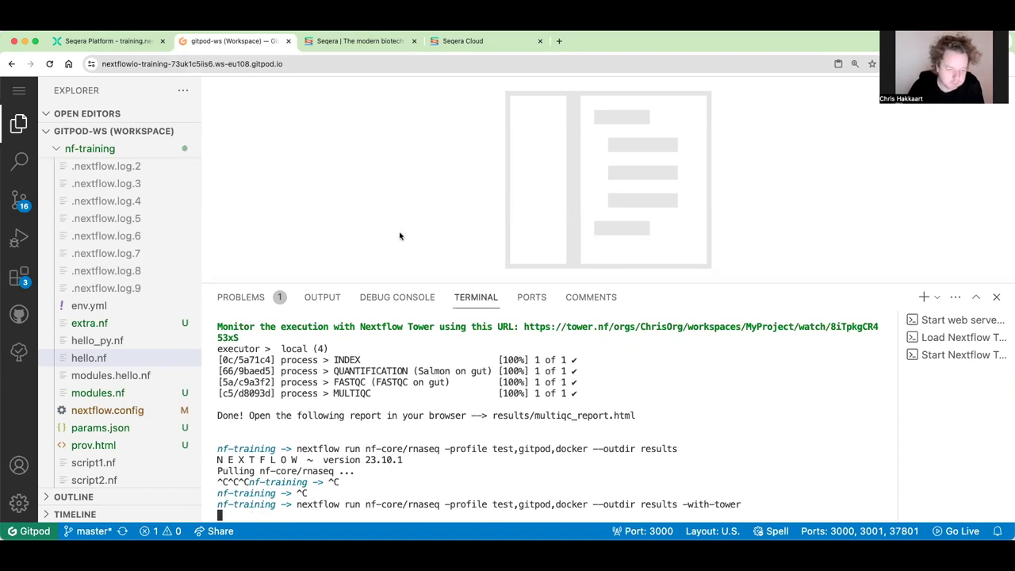
Close the seqera.io homepage and refresh the MyProject workspace's runs list in Seqera Cloud.
{"action": "left_click", "coordinate": [386, 40]}
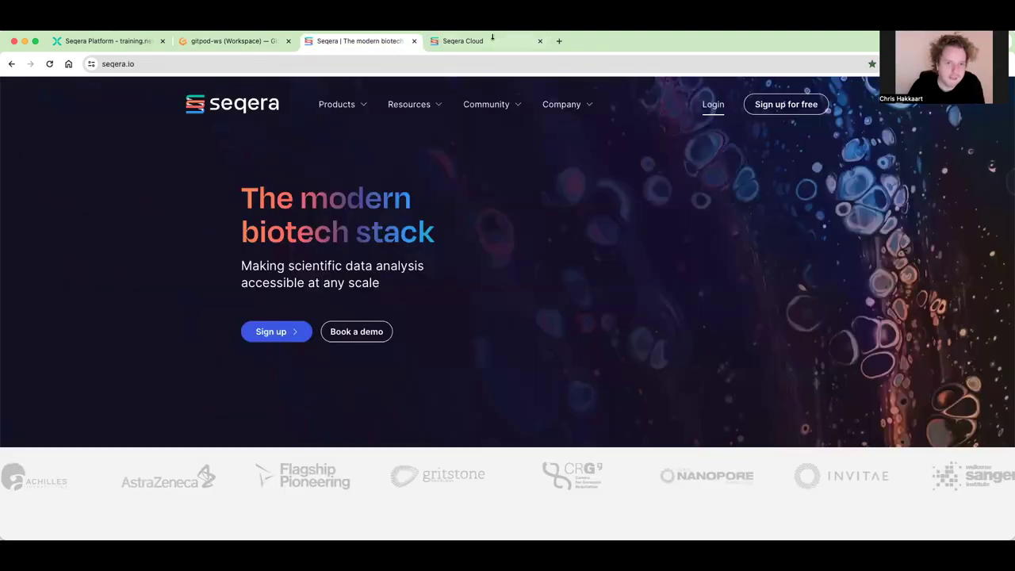
{"action": "left_click", "coordinate": [476, 41]}
{"action": "left_click", "coordinate": [414, 41]}
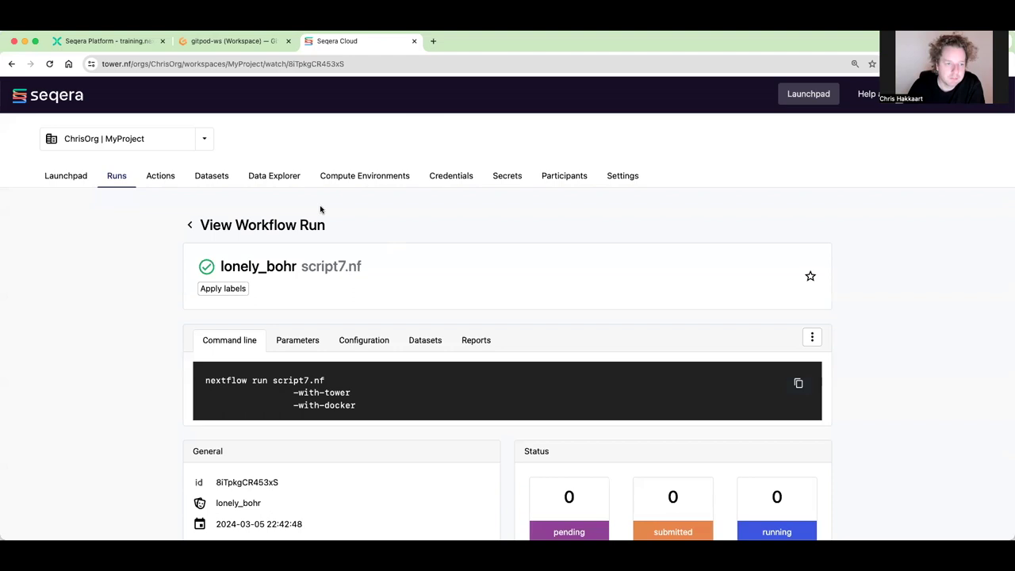
{"action": "left_click", "coordinate": [130, 181]}
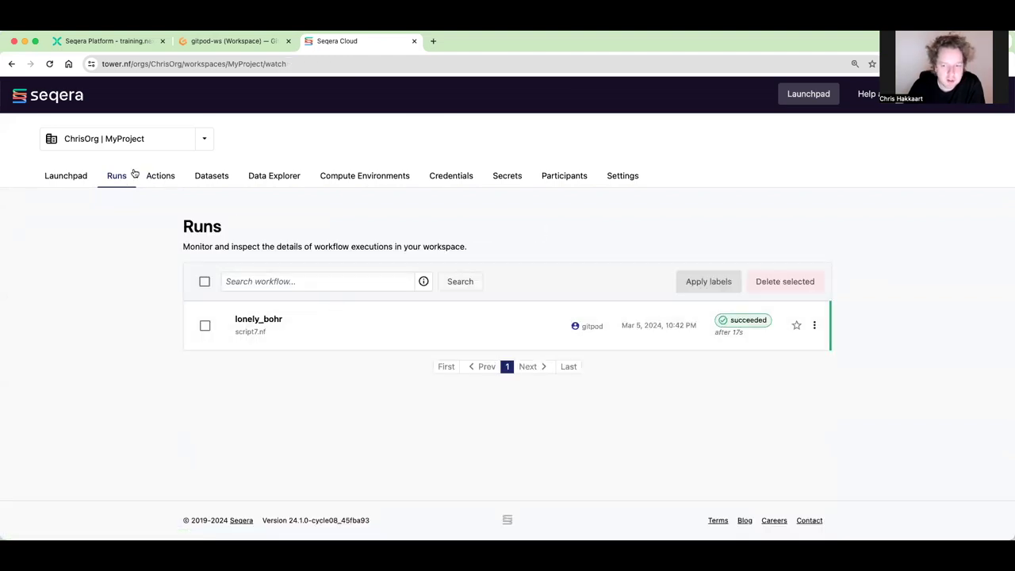
{"action": "left_click", "coordinate": [52, 64]}
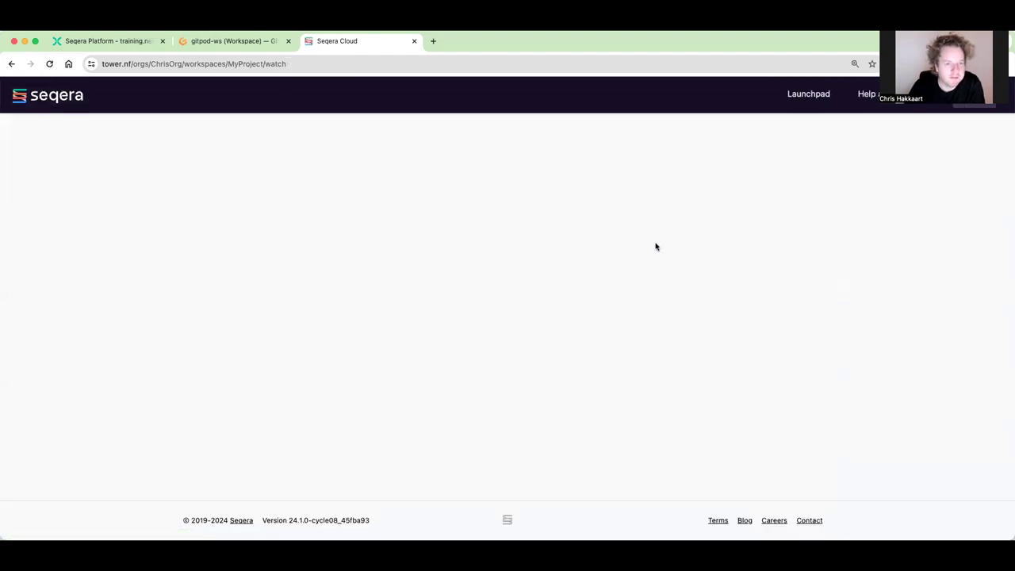
Check the nf-core/rnaseq launch in the Gitpod terminal and the refreshed Seqera Cloud runs list, making the terminal area taller.
{"action": "left_click", "coordinate": [228, 41]}
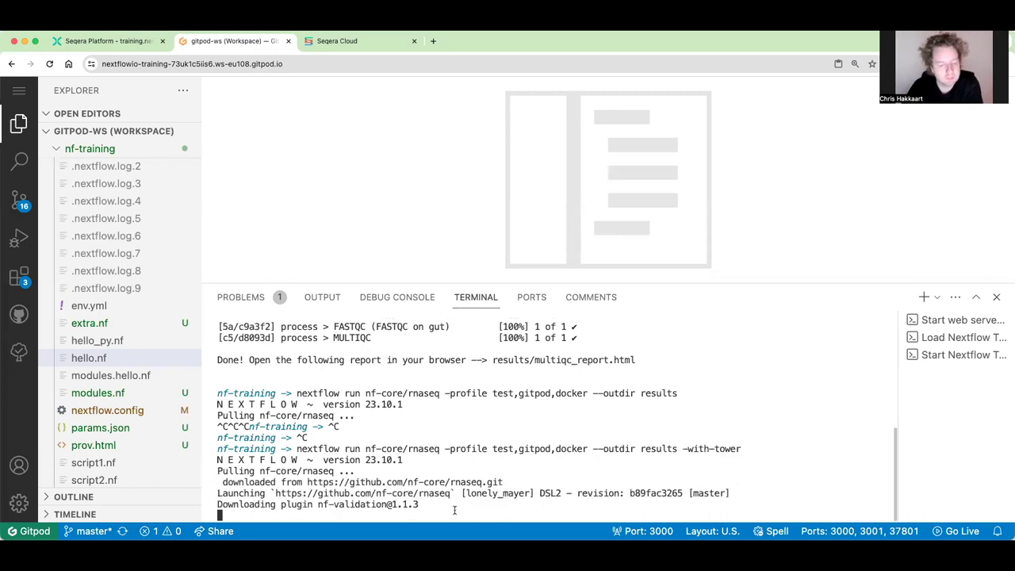
{"action": "left_click", "coordinate": [341, 44]}
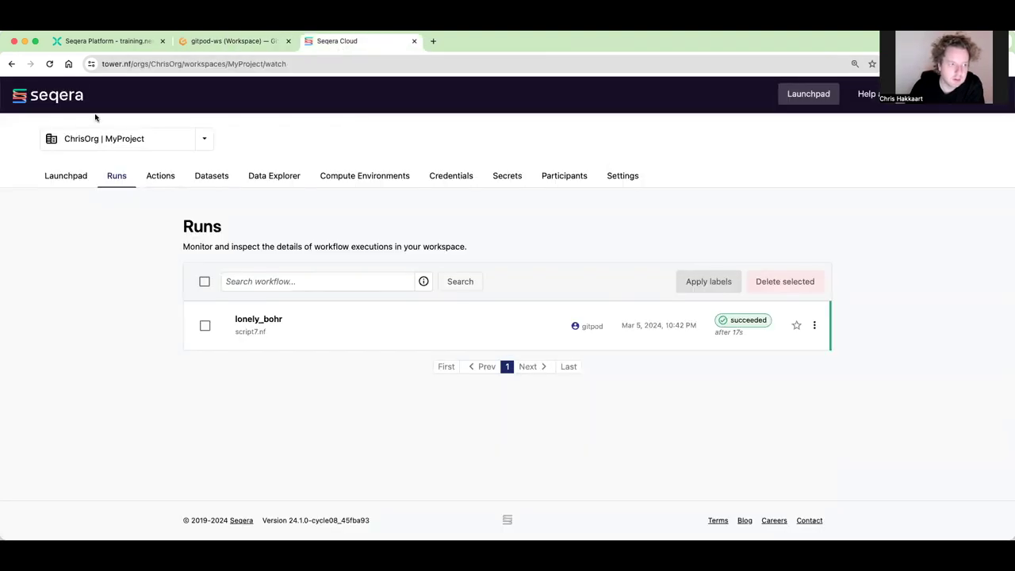
{"action": "left_click", "coordinate": [50, 64]}
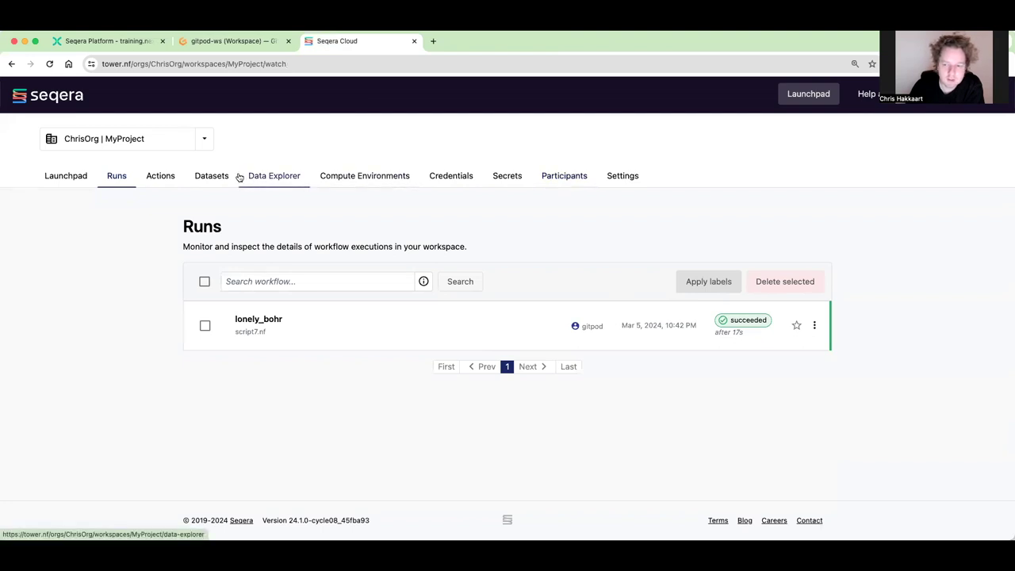
{"action": "left_click", "coordinate": [217, 43]}
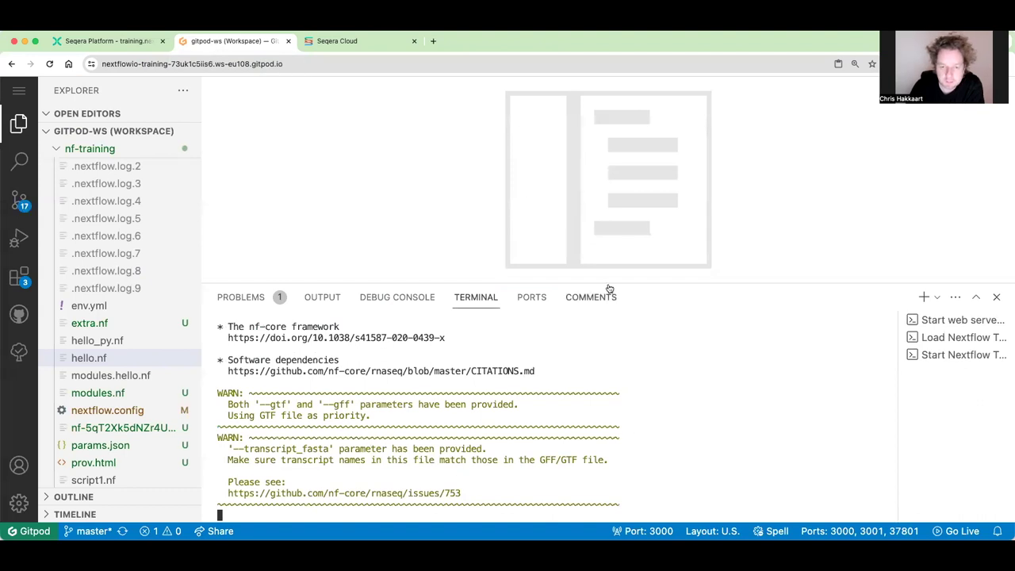
{"action": "left_click_drag", "start_coordinate": [611, 283], "coordinate": [611, 249]}
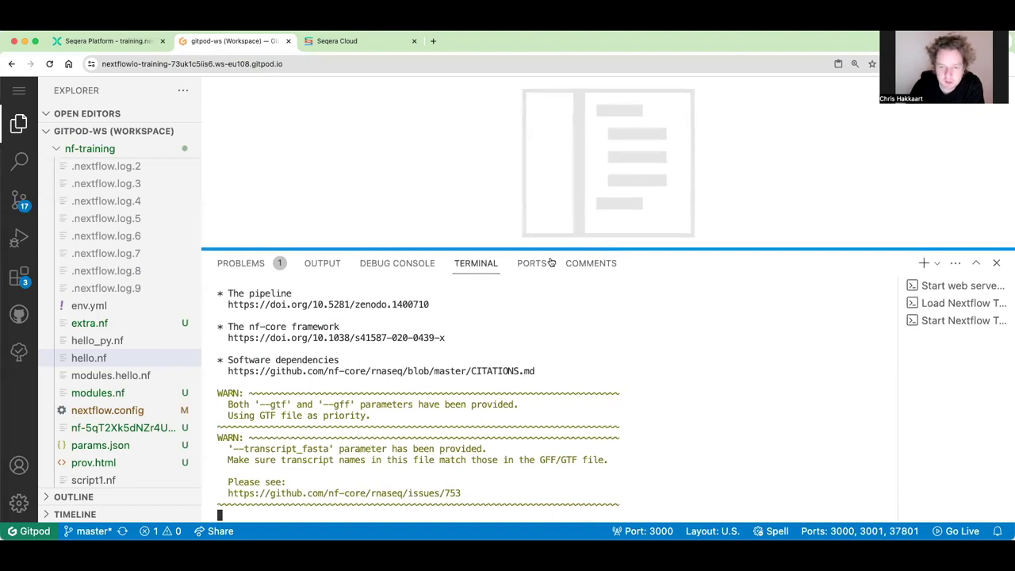
Open the nf-core/rnaseq run in Seqera Cloud and look through its parameters, configuration and datasets.
{"action": "left_click", "coordinate": [389, 43]}
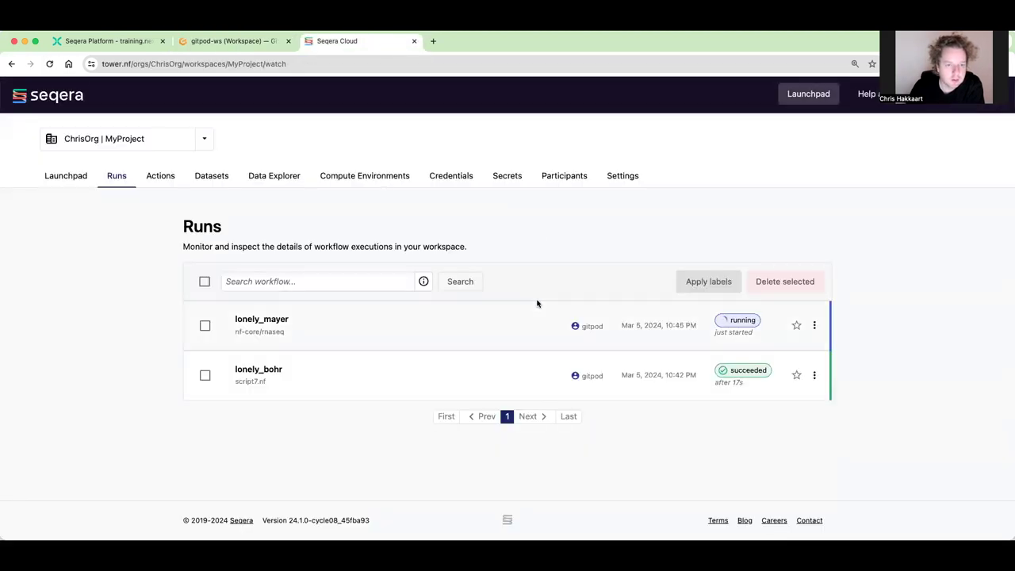
{"action": "left_click", "coordinate": [253, 324]}
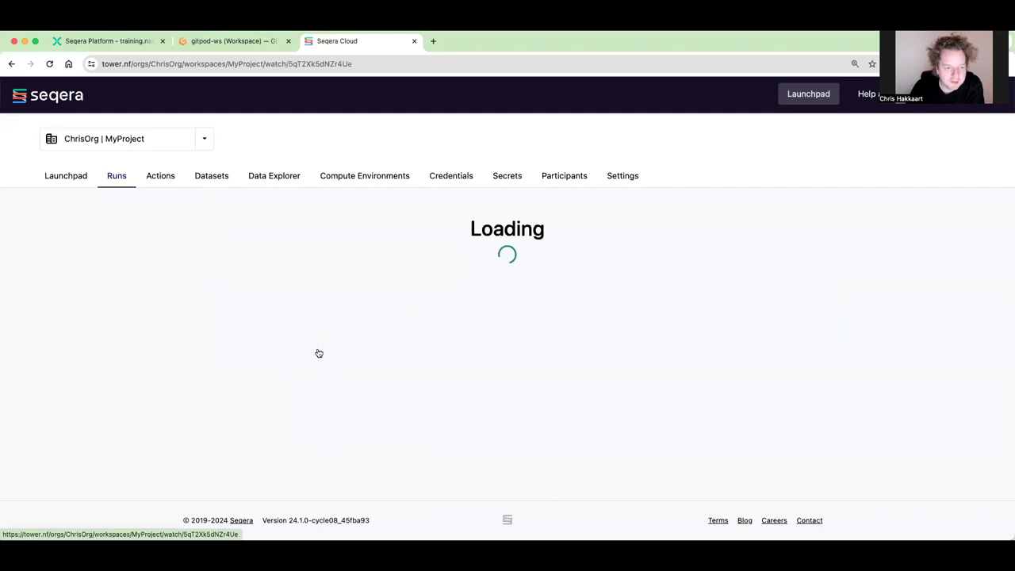
{"action": "scroll", "coordinate": [408, 310], "scroll_direction": "down", "scroll_amount": 2}
{"action": "left_click", "coordinate": [295, 226]}
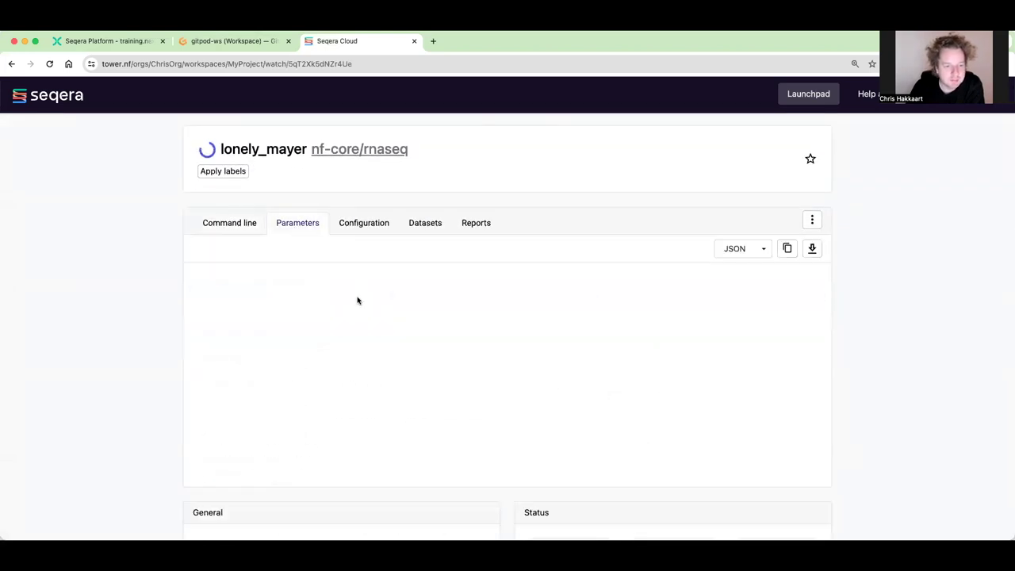
{"action": "scroll", "coordinate": [382, 340], "scroll_direction": "down", "scroll_amount": 3}
{"action": "scroll", "coordinate": [381, 339], "scroll_direction": "down", "scroll_amount": 5}
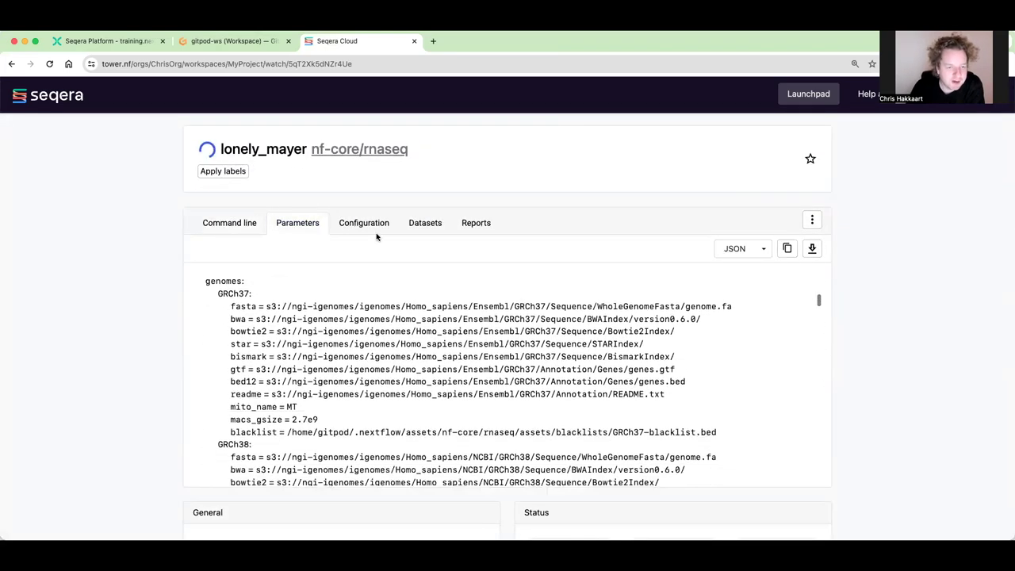
{"action": "left_click", "coordinate": [369, 225]}
{"action": "scroll", "coordinate": [381, 325], "scroll_direction": "down", "scroll_amount": 3}
{"action": "left_click", "coordinate": [419, 230]}
Review the nf-core/rnaseq run's general details, task status, processes, load and utilization.
{"action": "scroll", "coordinate": [420, 310], "scroll_direction": "down", "scroll_amount": 1}
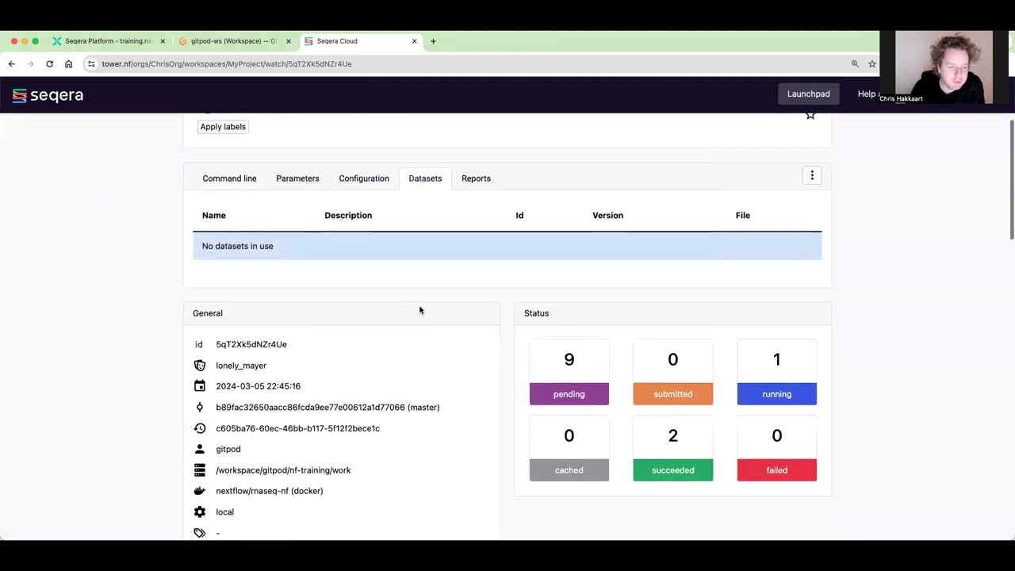
{"action": "scroll", "coordinate": [372, 290], "scroll_direction": "down", "scroll_amount": 5}
{"action": "scroll", "coordinate": [692, 361], "scroll_direction": "up", "scroll_amount": 4}
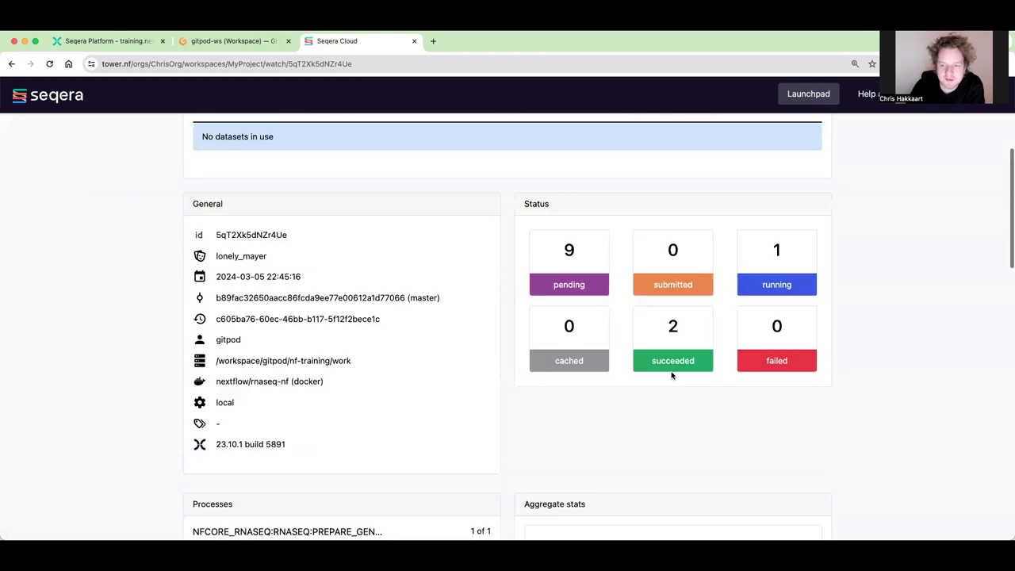
{"action": "scroll", "coordinate": [695, 349], "scroll_direction": "down", "scroll_amount": 1}
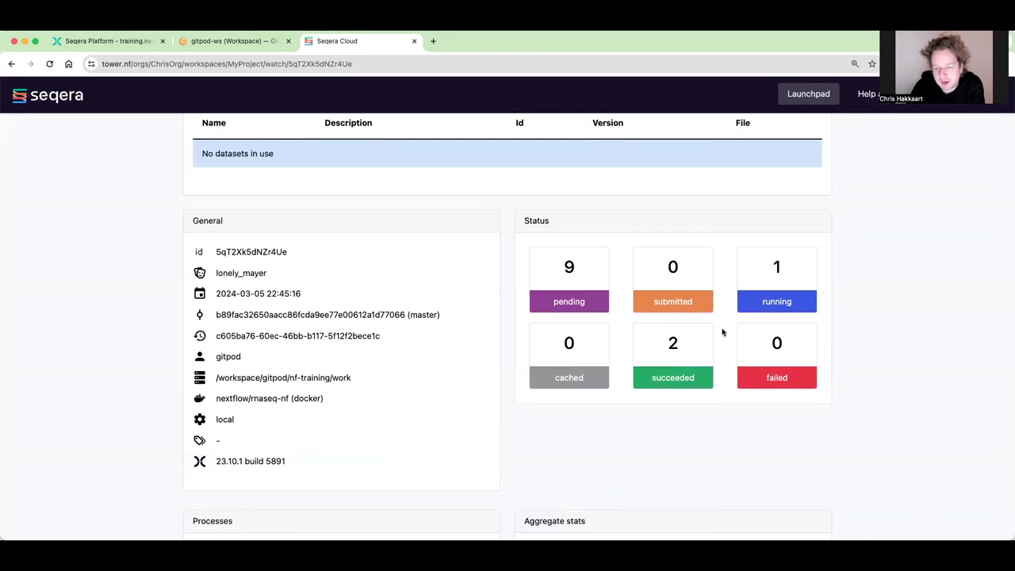
{"action": "scroll", "coordinate": [722, 332], "scroll_direction": "down", "scroll_amount": 3}
{"action": "scroll", "coordinate": [399, 378], "scroll_direction": "down", "scroll_amount": 4}
{"action": "scroll", "coordinate": [323, 384], "scroll_direction": "down", "scroll_amount": 6}
{"action": "scroll", "coordinate": [791, 403], "scroll_direction": "down", "scroll_amount": 5}
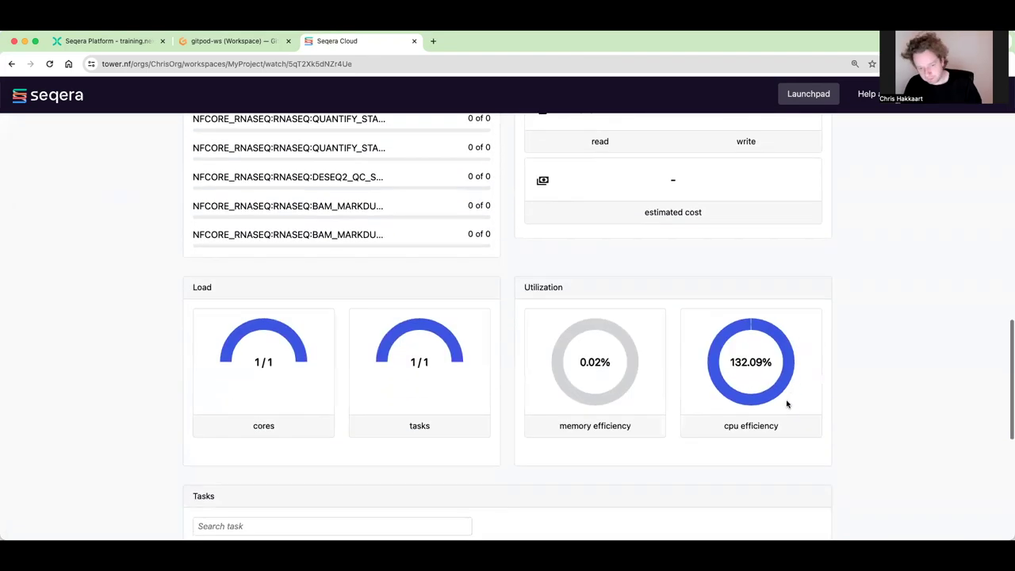
{"action": "scroll", "coordinate": [787, 404], "scroll_direction": "down", "scroll_amount": 1}
Open the details of the CAT_FASTQ task tagged WT_REP1 and examine its environment, execution time, requested resources and resource usage.
{"action": "scroll", "coordinate": [659, 433], "scroll_direction": "down", "scroll_amount": 8}
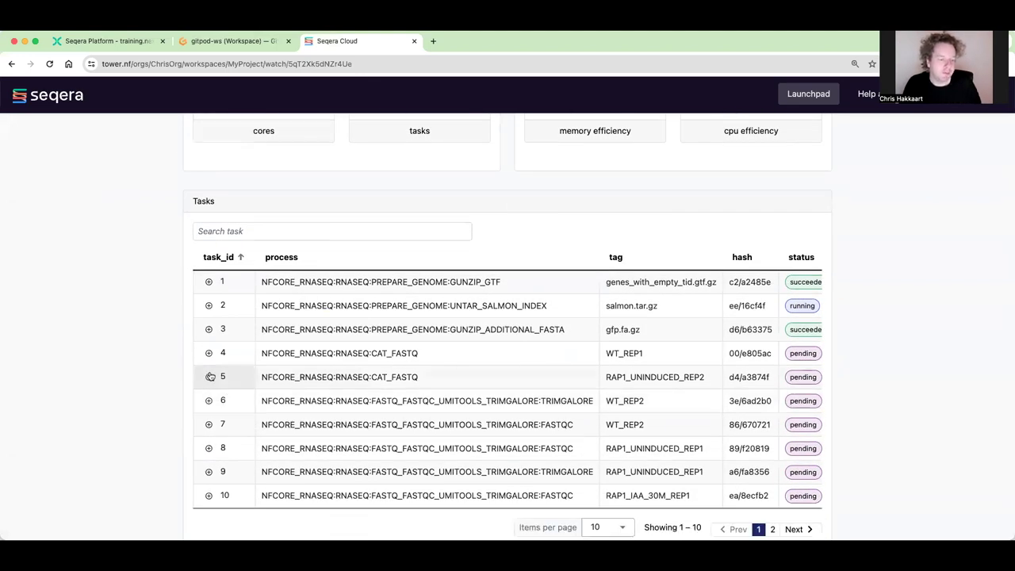
{"action": "left_click", "coordinate": [210, 355]}
{"action": "scroll", "coordinate": [245, 328], "scroll_direction": "down", "scroll_amount": 5}
{"action": "scroll", "coordinate": [247, 330], "scroll_direction": "up", "scroll_amount": 5}
{"action": "left_click", "coordinate": [213, 149]}
{"action": "left_click", "coordinate": [264, 149]}
{"action": "left_click", "coordinate": [145, 151]}
{"action": "scroll", "coordinate": [267, 272], "scroll_direction": "down", "scroll_amount": 15}
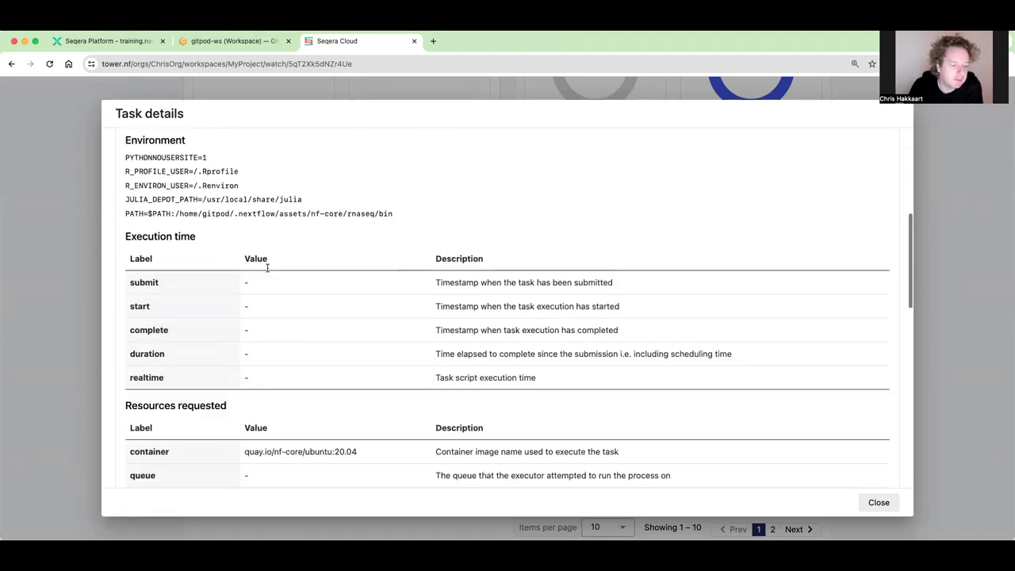
{"action": "scroll", "coordinate": [436, 294], "scroll_direction": "down", "scroll_amount": 2}
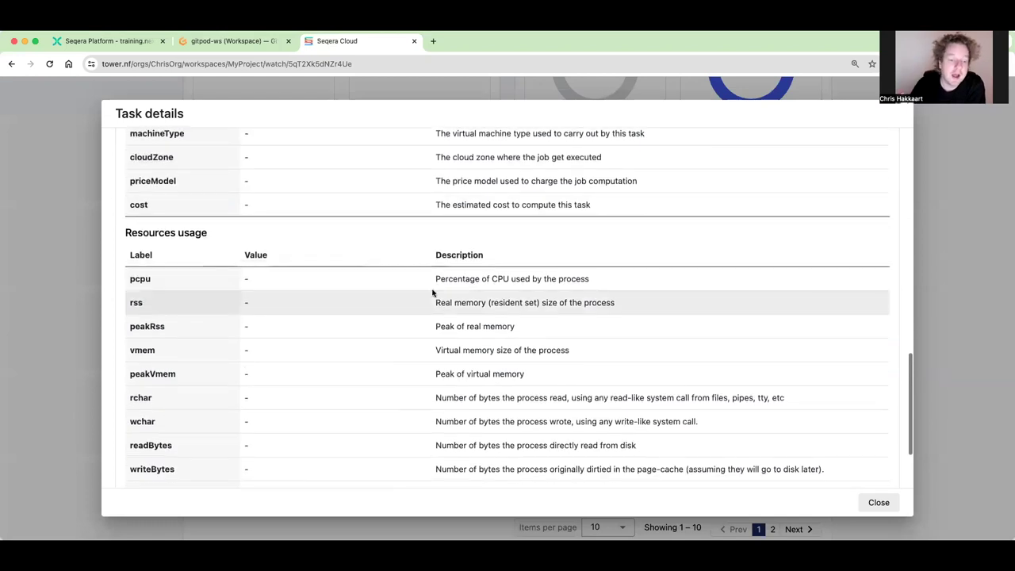
Close the CAT_FASTQ task details and examine the script and exit status of the UNTAR_SALMON_INDEX task.
{"action": "left_click", "coordinate": [879, 502]}
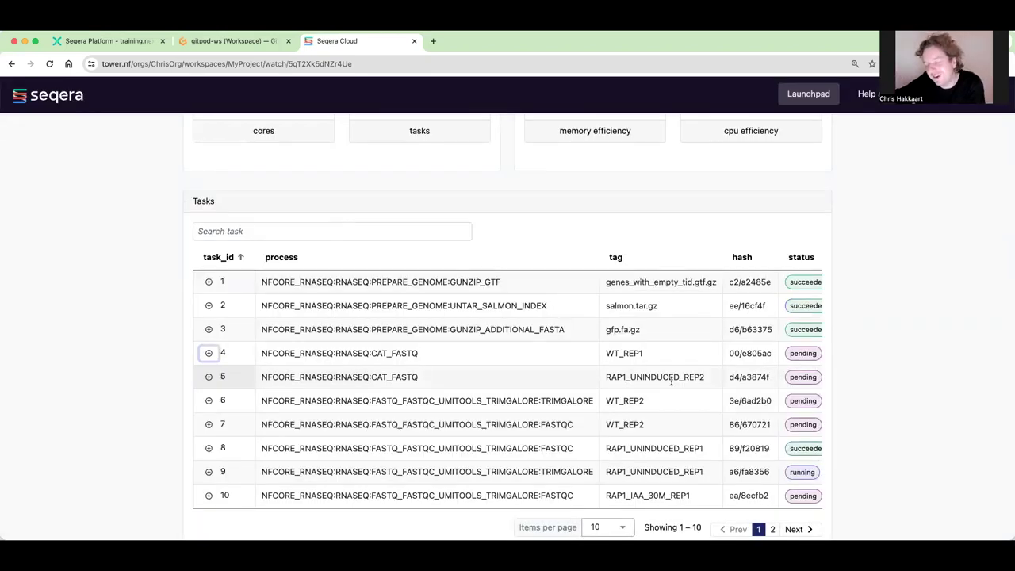
{"action": "scroll", "coordinate": [671, 382], "scroll_direction": "down", "scroll_amount": 3}
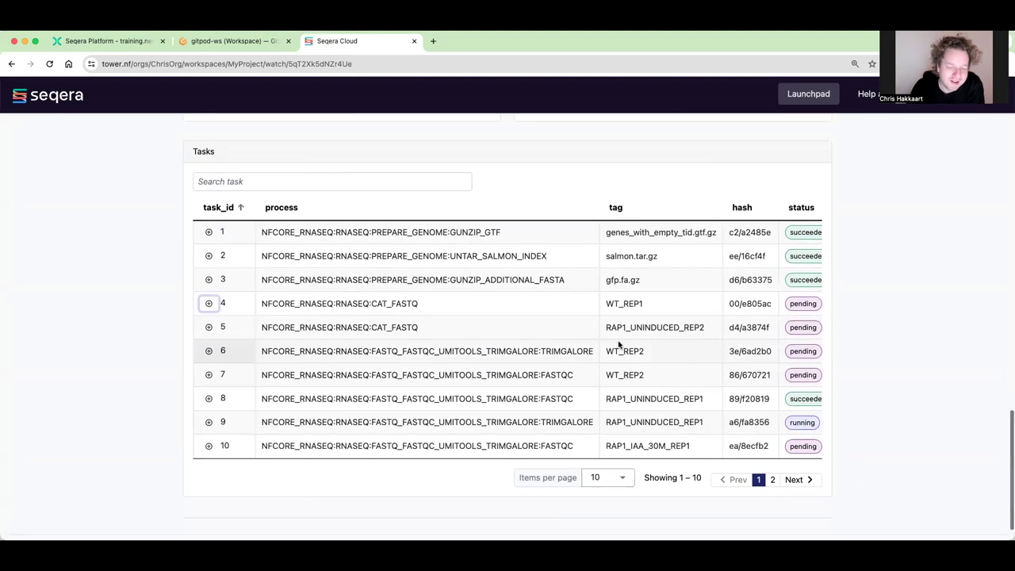
{"action": "scroll", "coordinate": [410, 368], "scroll_direction": "up", "scroll_amount": 1}
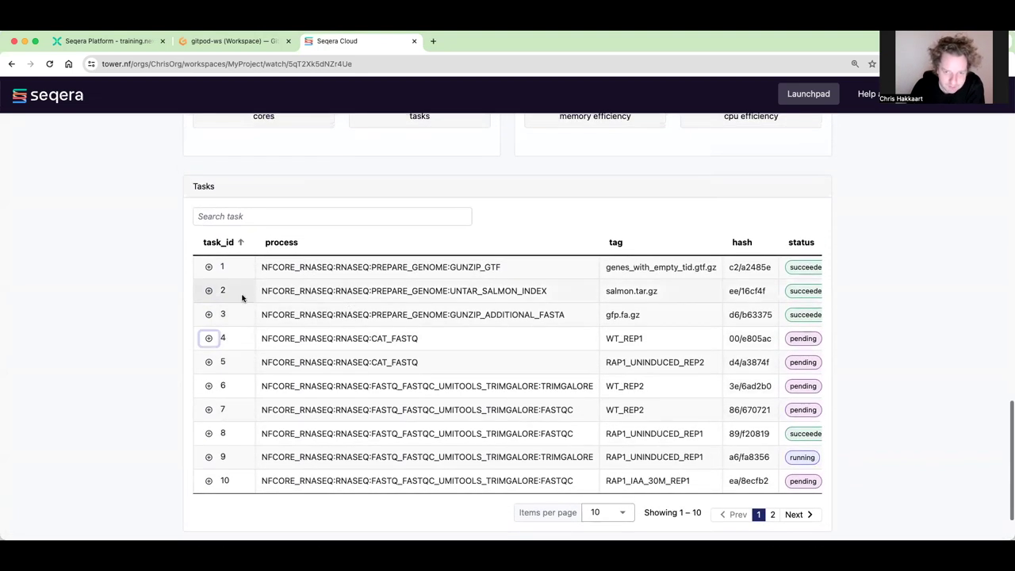
{"action": "left_click", "coordinate": [210, 292]}
{"action": "scroll", "coordinate": [296, 277], "scroll_direction": "down", "scroll_amount": 10}
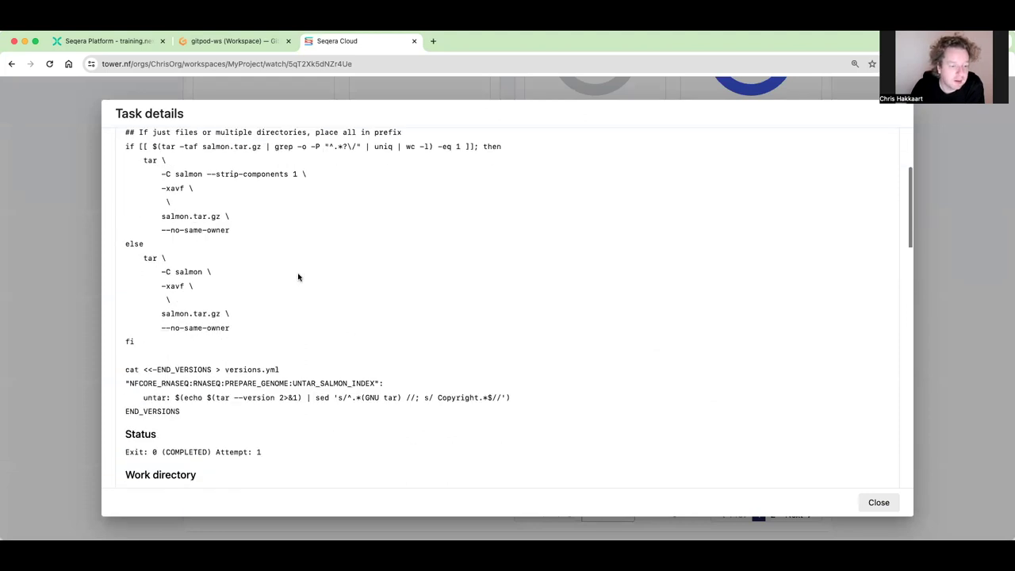
{"action": "left_click", "coordinate": [879, 502]}
{"action": "scroll", "coordinate": [380, 239], "scroll_direction": "up", "scroll_amount": 5}
{"action": "scroll", "coordinate": [907, 294], "scroll_direction": "up", "scroll_amount": 15}
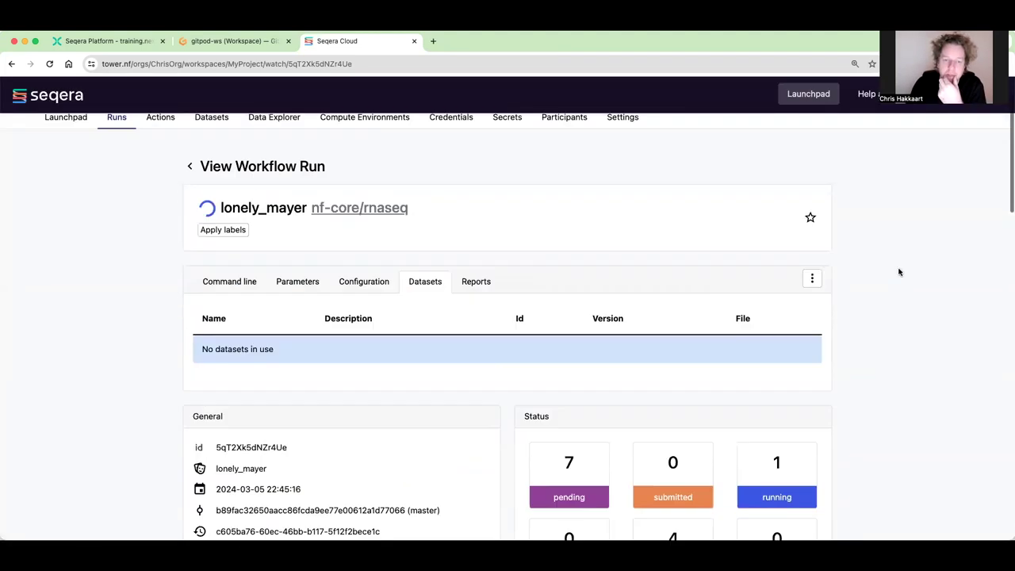
Open the community organization's showcase workspace and look through the pipelines on its launchpad.
{"action": "left_click", "coordinate": [204, 139]}
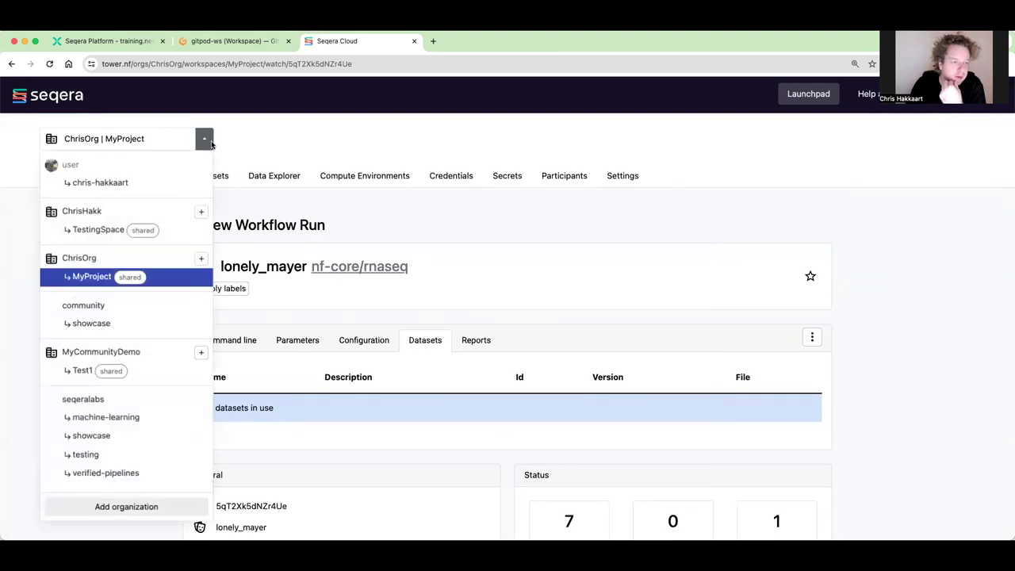
{"action": "left_click", "coordinate": [111, 309]}
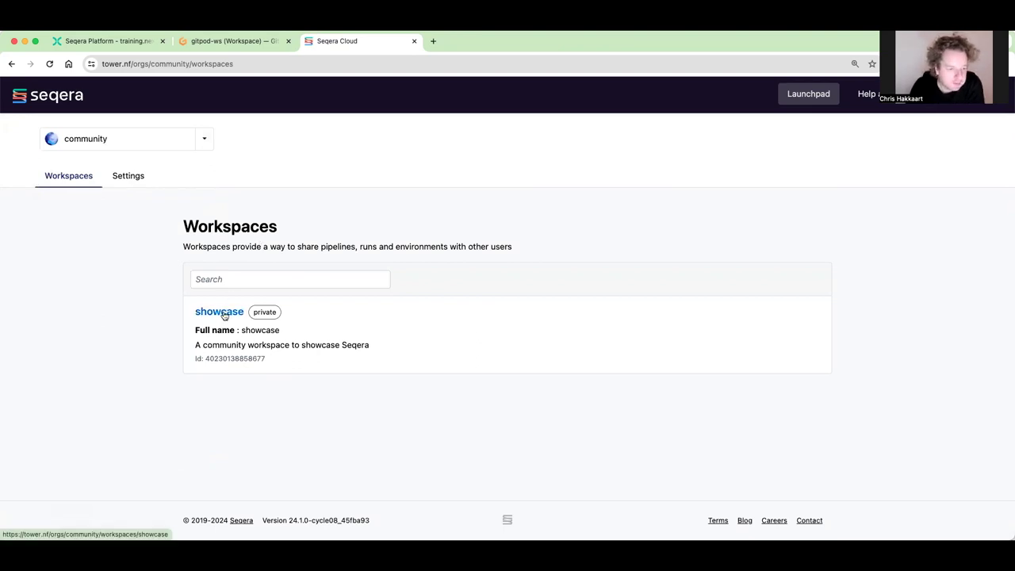
{"action": "left_click", "coordinate": [416, 336]}
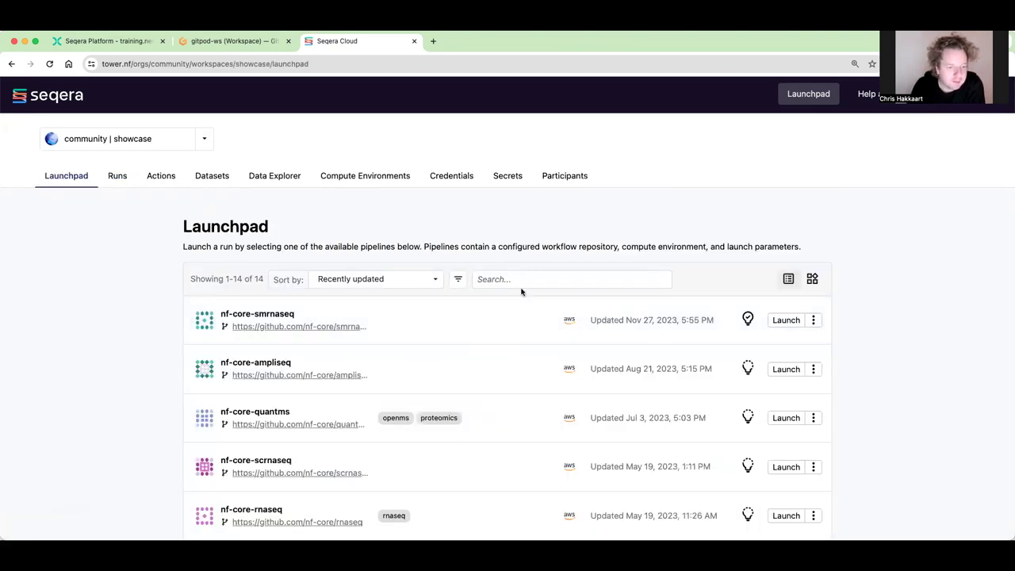
{"action": "scroll", "coordinate": [519, 291], "scroll_direction": "down", "scroll_amount": 4}
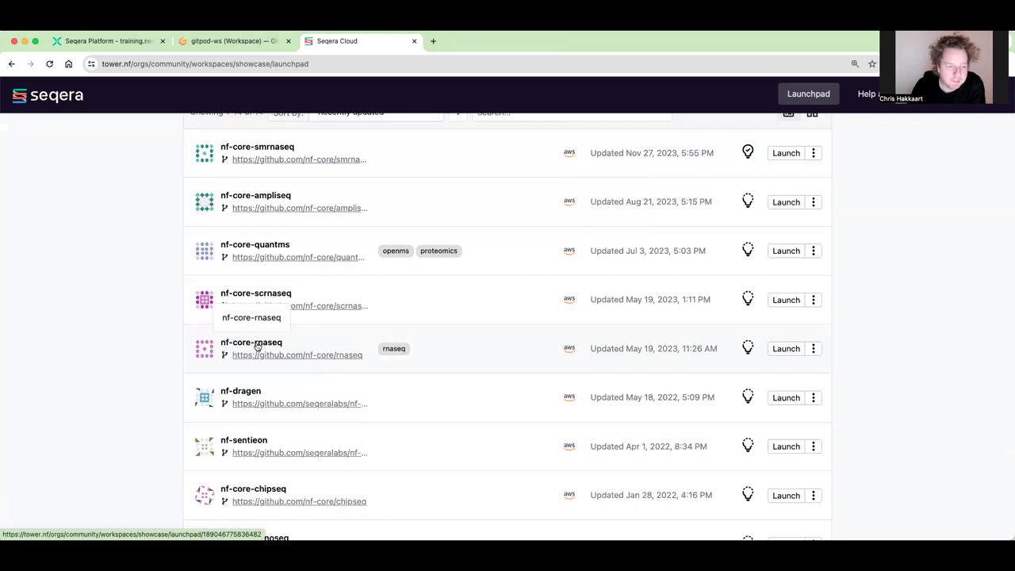
{"action": "scroll", "coordinate": [222, 254], "scroll_direction": "up", "scroll_amount": 5}
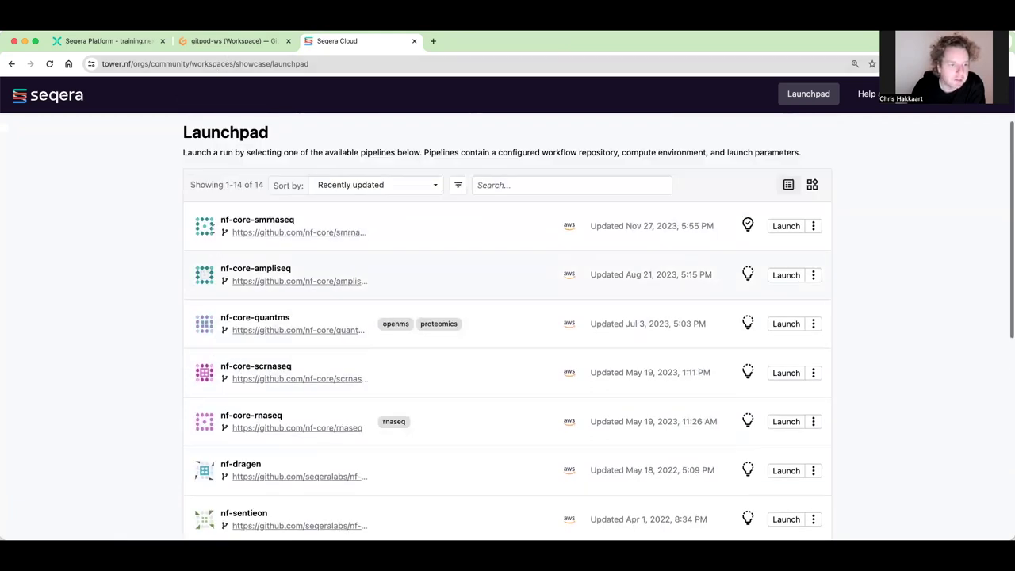
Go back to the MyProject workspace to view its launchpad.
{"action": "left_click", "coordinate": [200, 139]}
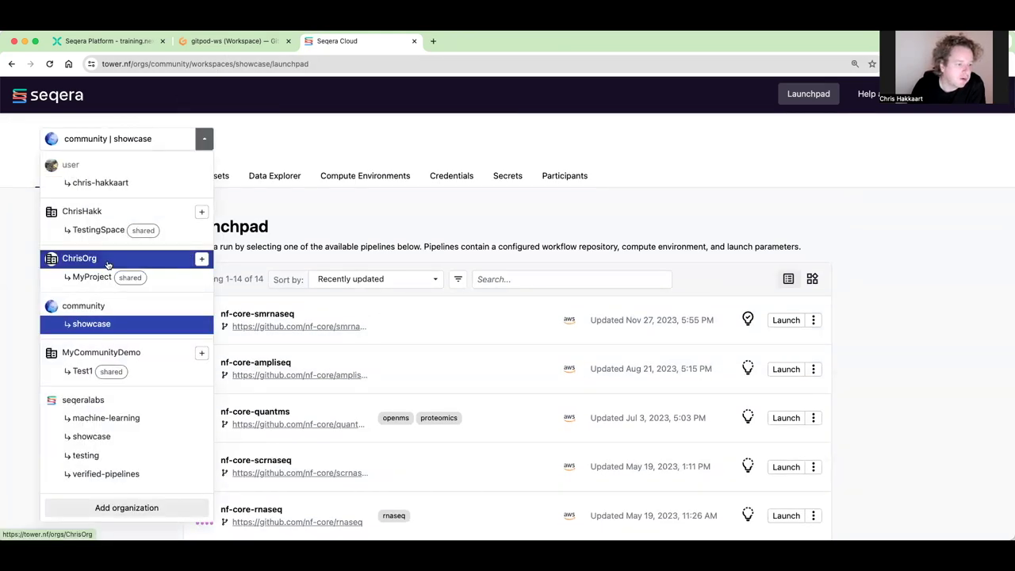
{"action": "left_click", "coordinate": [198, 258]}
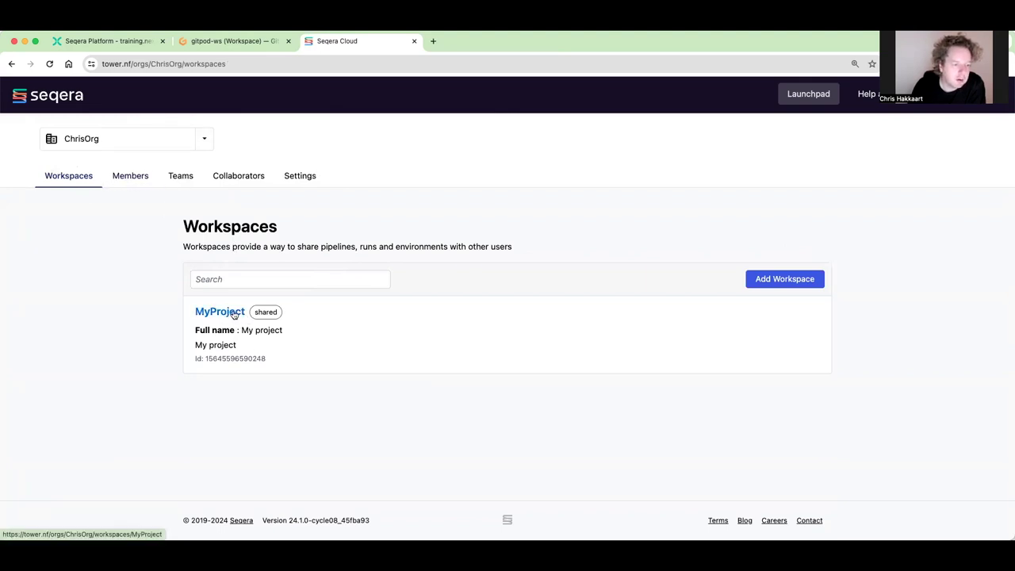
{"action": "left_click", "coordinate": [225, 314]}
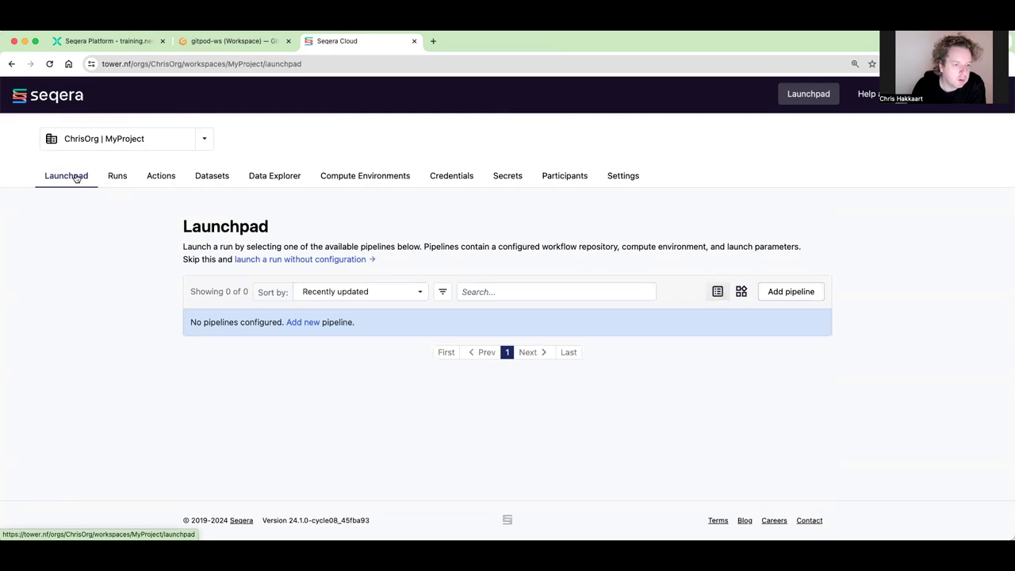
Open the form for adding a new pipeline to MyProject and look through its fields, including the advanced options.
{"action": "left_click", "coordinate": [310, 322]}
{"action": "scroll", "coordinate": [242, 278], "scroll_direction": "down", "scroll_amount": 3}
{"action": "scroll", "coordinate": [277, 386], "scroll_direction": "down", "scroll_amount": 4}
{"action": "scroll", "coordinate": [313, 366], "scroll_direction": "down", "scroll_amount": 5}
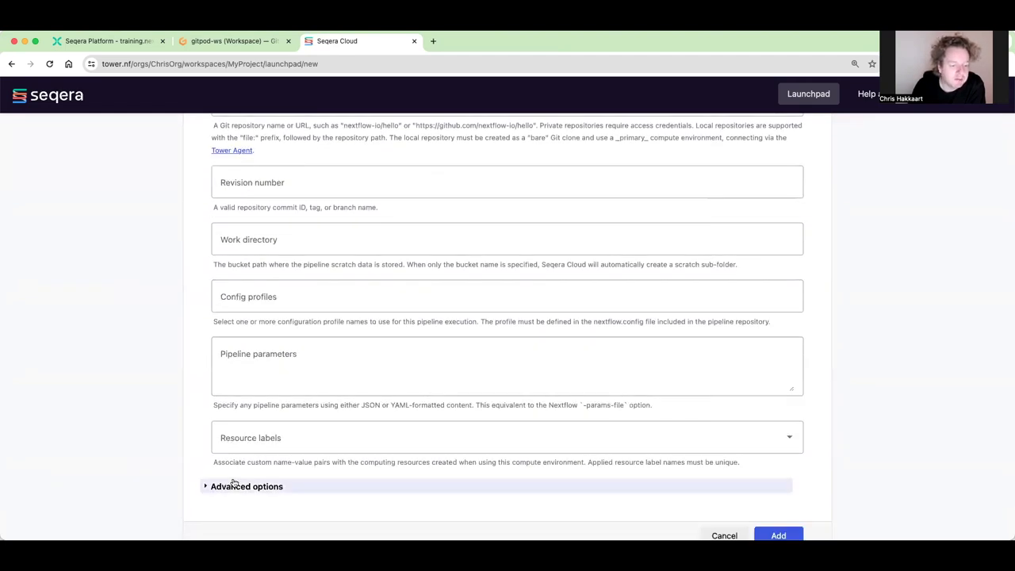
{"action": "left_click", "coordinate": [235, 487]}
{"action": "scroll", "coordinate": [356, 383], "scroll_direction": "down", "scroll_amount": 18}
{"action": "scroll", "coordinate": [363, 374], "scroll_direction": "up", "scroll_amount": 20}
{"action": "scroll", "coordinate": [363, 378], "scroll_direction": "up", "scroll_amount": 5}
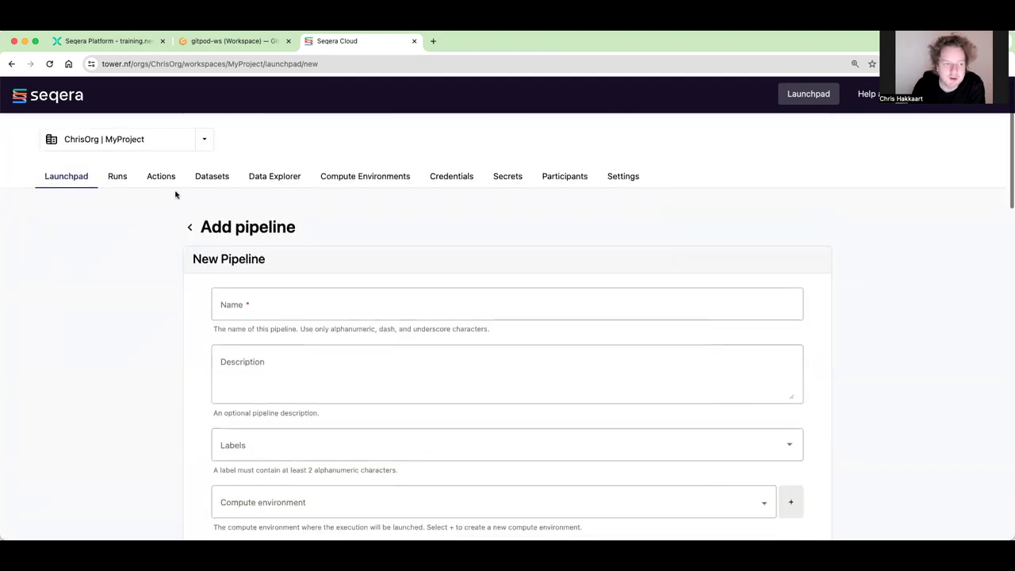
Check the runs in MyProject and switch to the community organization's showcase workspace.
{"action": "left_click", "coordinate": [118, 176]}
{"action": "left_click", "coordinate": [204, 138]}
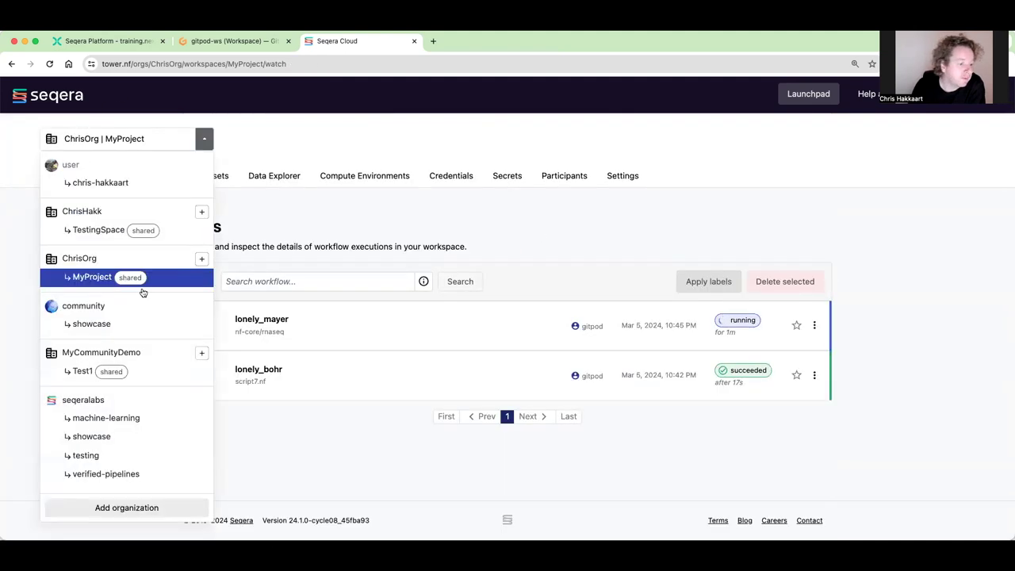
{"action": "left_click", "coordinate": [83, 307]}
{"action": "left_click", "coordinate": [223, 313]}
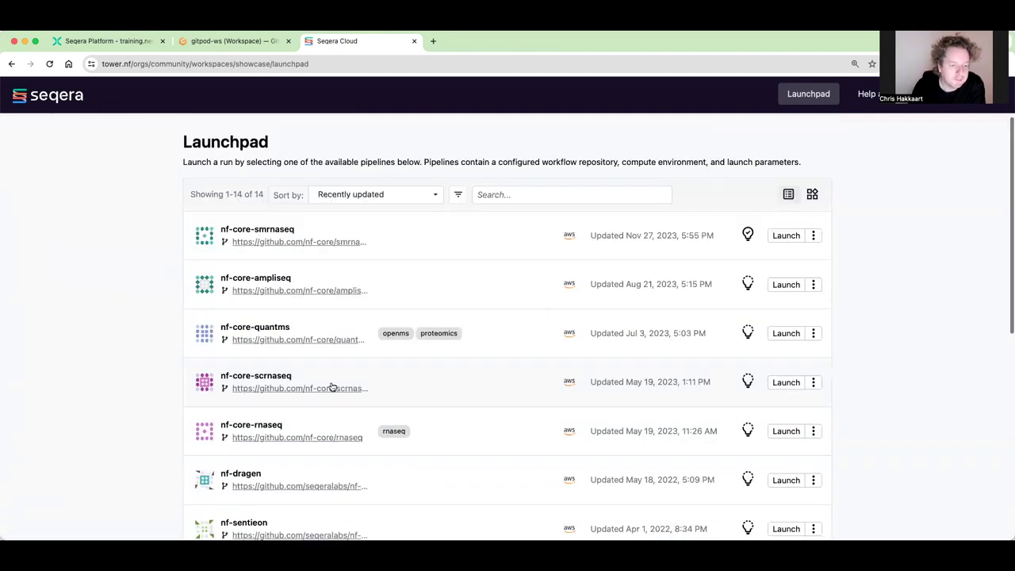
Review the nf-core-rnaseq pipeline's revision, compute environment and config profile in the showcase workspace, and return to the launchpad.
{"action": "scroll", "coordinate": [331, 387], "scroll_direction": "down", "scroll_amount": 2}
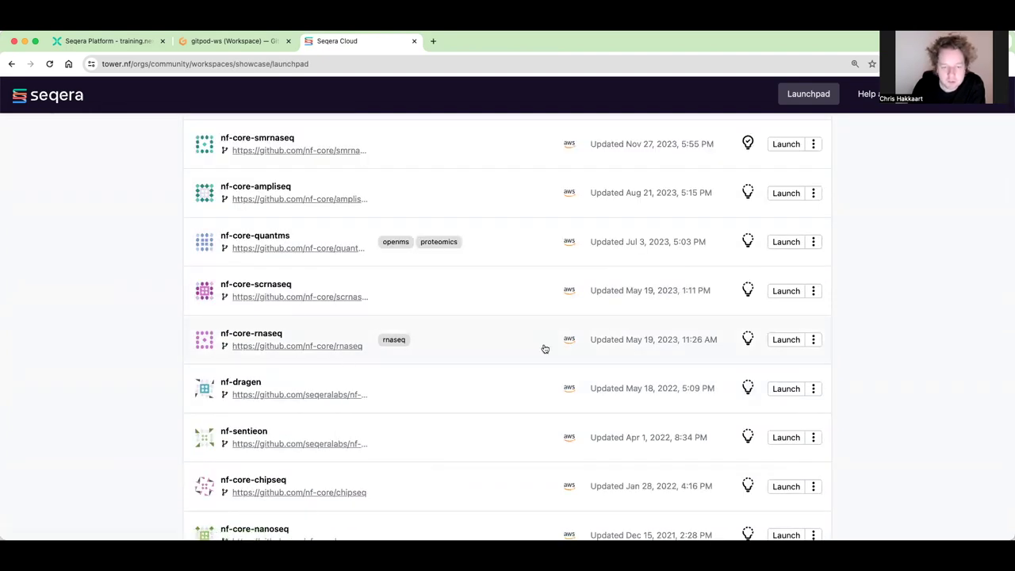
{"action": "left_click", "coordinate": [246, 337]}
{"action": "scroll", "coordinate": [571, 453], "scroll_direction": "down", "scroll_amount": 5}
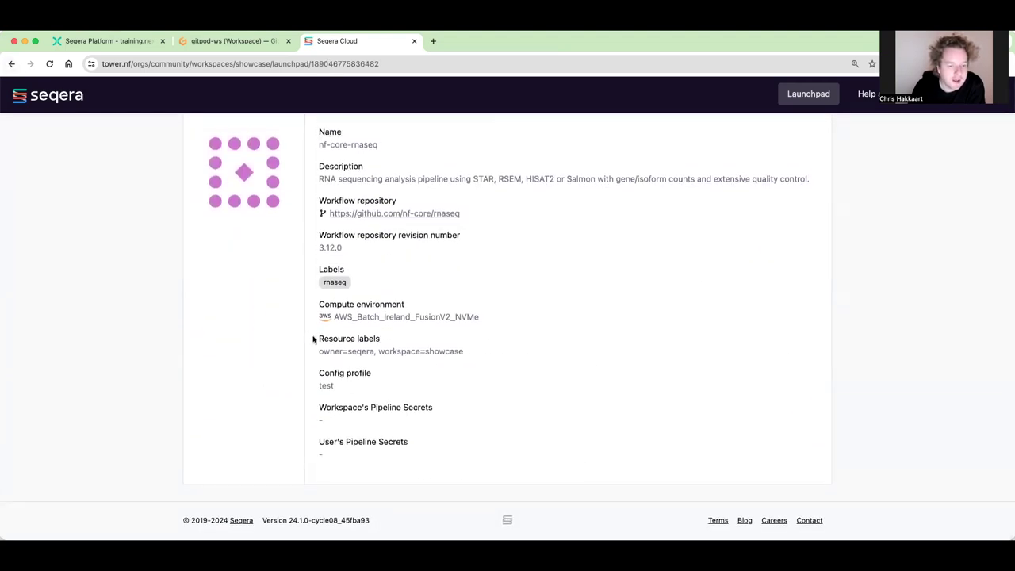
{"action": "left_click", "coordinate": [12, 64]}
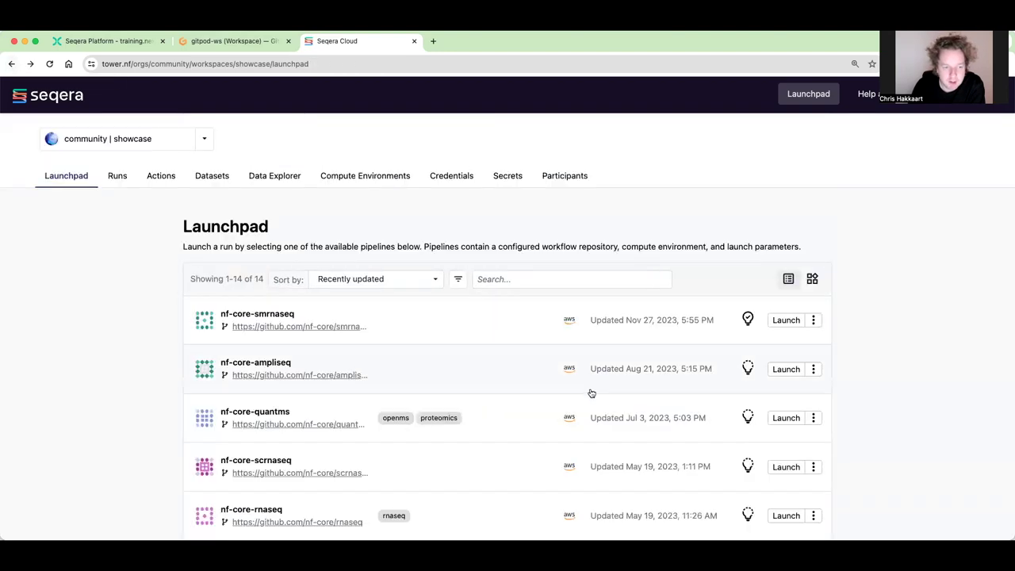
Open the launch form of the nf-core-rnaseq pipeline and review its input/output, UMI and read filtering parameters.
{"action": "scroll", "coordinate": [635, 373], "scroll_direction": "down", "scroll_amount": 3}
{"action": "left_click", "coordinate": [781, 371]}
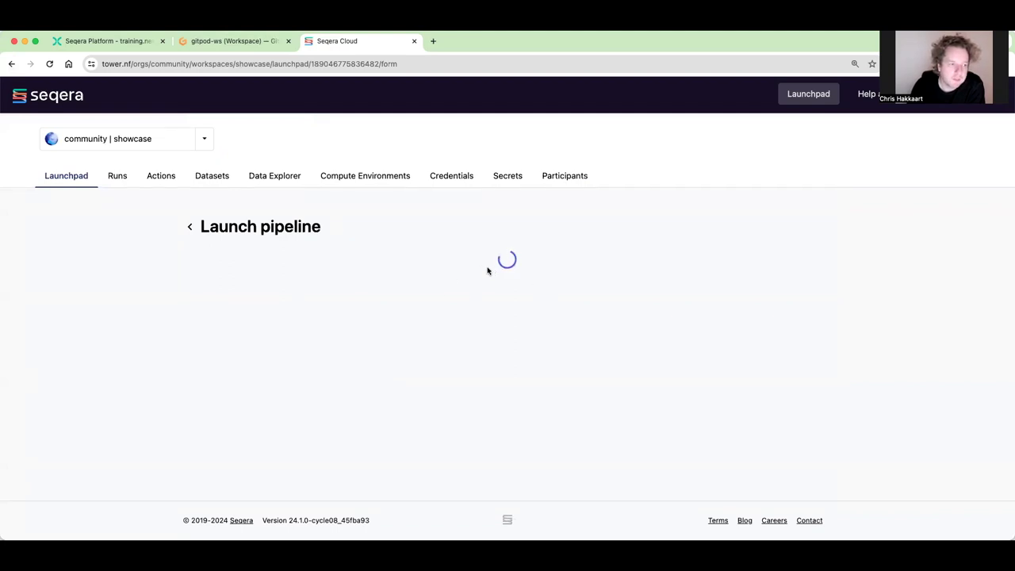
{"action": "scroll", "coordinate": [481, 253], "scroll_direction": "down", "scroll_amount": 4}
{"action": "scroll", "coordinate": [342, 322], "scroll_direction": "down", "scroll_amount": 5}
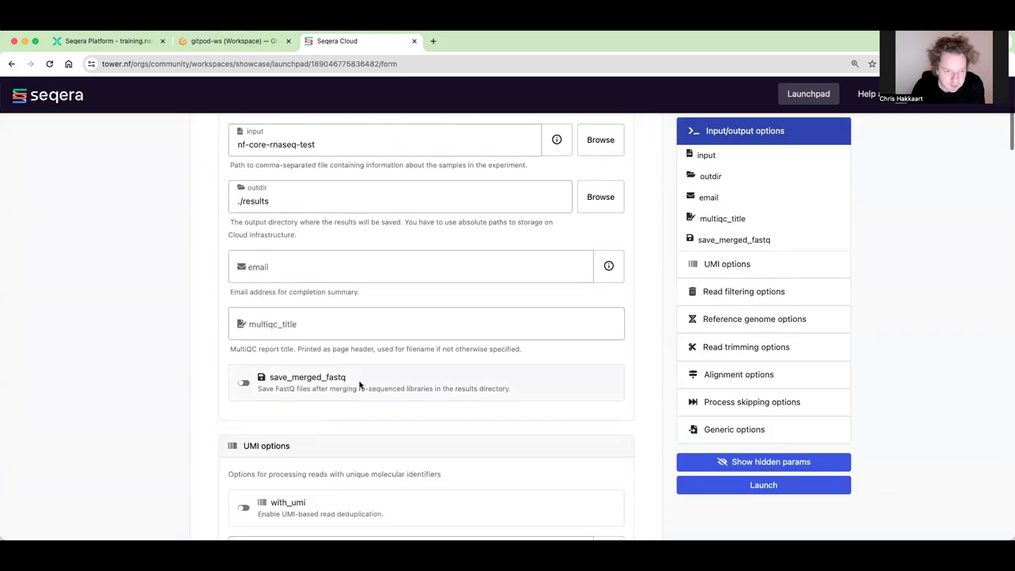
{"action": "scroll", "coordinate": [247, 387], "scroll_direction": "down", "scroll_amount": 3}
{"action": "scroll", "coordinate": [278, 380], "scroll_direction": "up", "scroll_amount": 6}
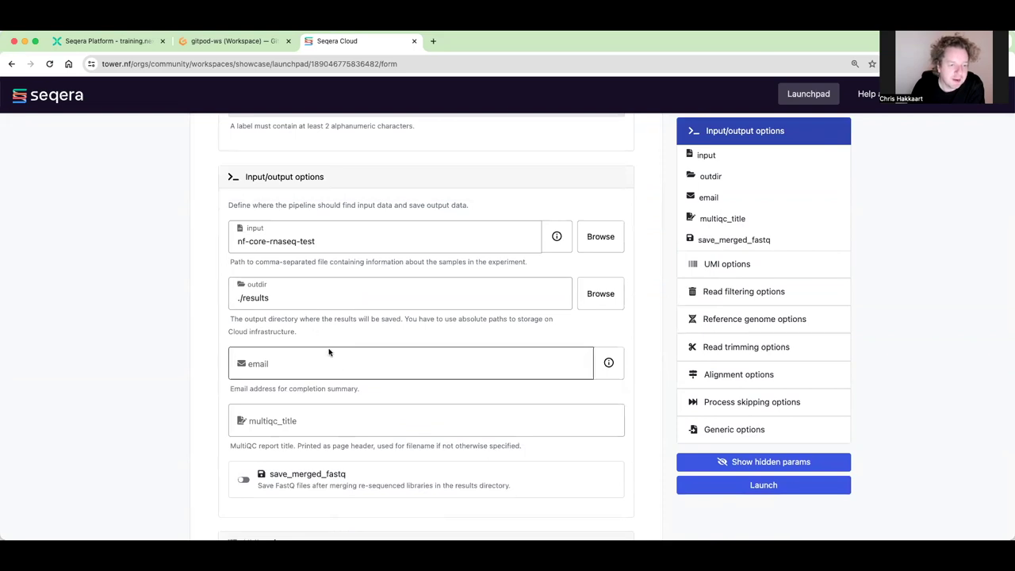
{"action": "scroll", "coordinate": [330, 352], "scroll_direction": "down", "scroll_amount": 15}
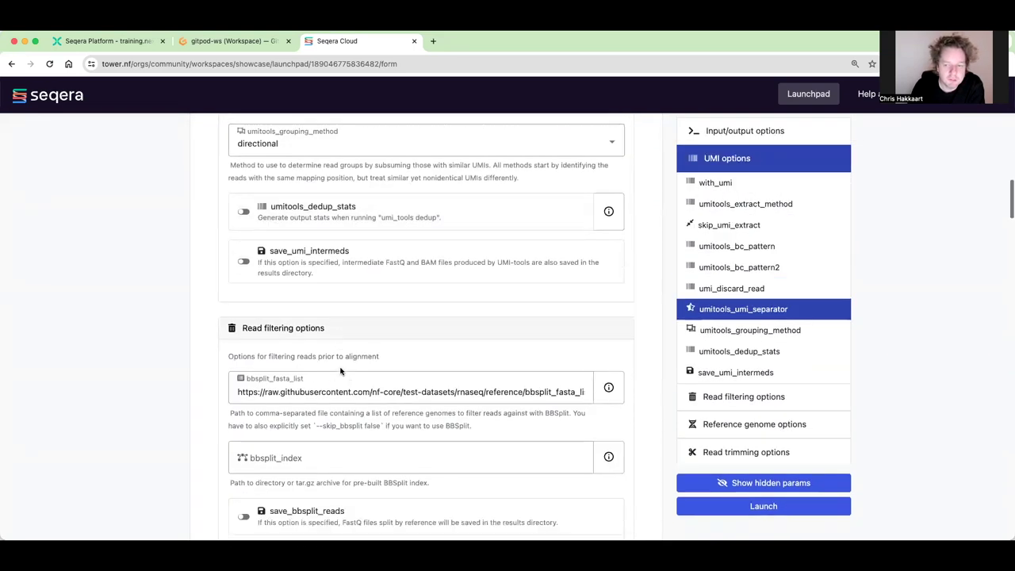
{"action": "scroll", "coordinate": [342, 370], "scroll_direction": "down", "scroll_amount": 20}
{"action": "scroll", "coordinate": [341, 371], "scroll_direction": "down", "scroll_amount": 6}
{"action": "scroll", "coordinate": [341, 371], "scroll_direction": "up", "scroll_amount": 15}
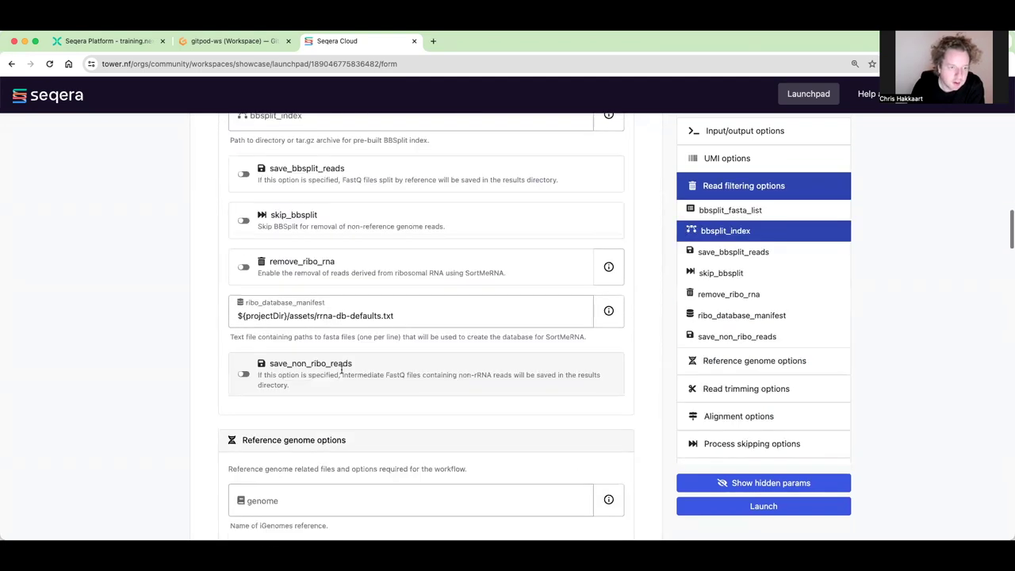
{"action": "scroll", "coordinate": [341, 371], "scroll_direction": "up", "scroll_amount": 20}
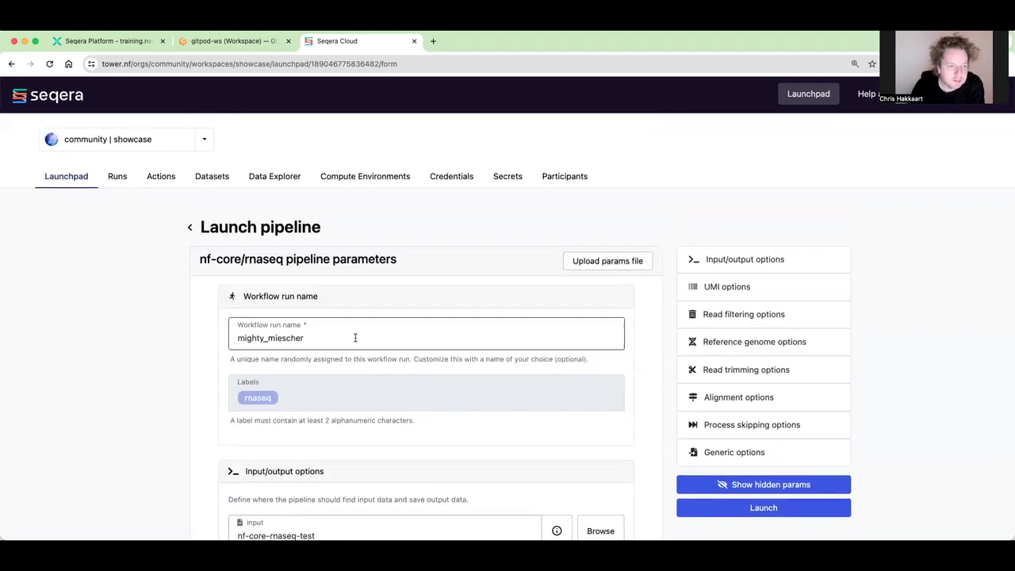
Examine the reference genome, alignment, process skipping and generic options in the nf-core/rnaseq launch form.
{"action": "scroll", "coordinate": [562, 334], "scroll_direction": "down", "scroll_amount": 20}
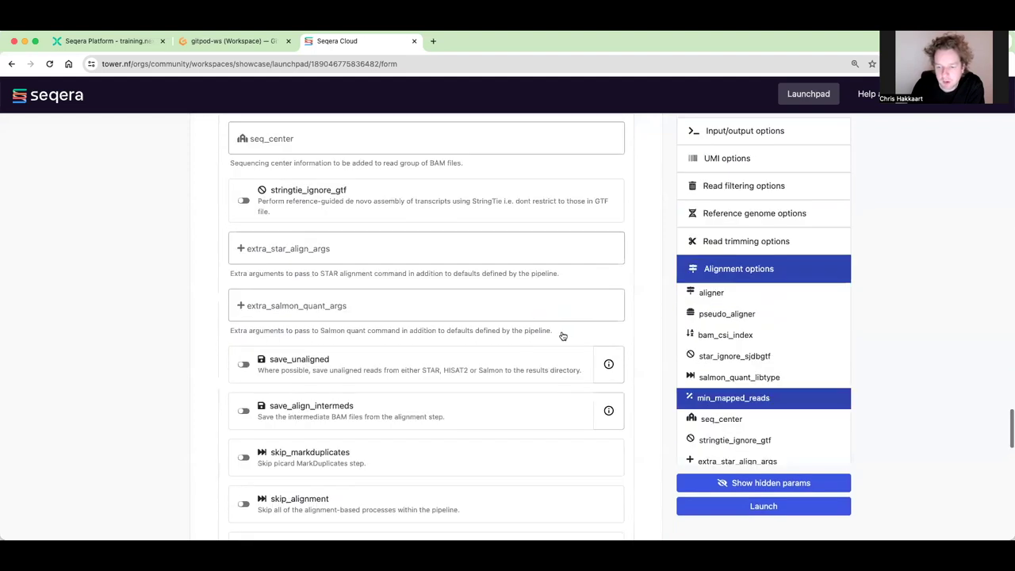
{"action": "scroll", "coordinate": [342, 335], "scroll_direction": "up", "scroll_amount": 5}
{"action": "scroll", "coordinate": [342, 336], "scroll_direction": "down", "scroll_amount": 3}
{"action": "scroll", "coordinate": [342, 335], "scroll_direction": "up", "scroll_amount": 20}
{"action": "scroll", "coordinate": [342, 326], "scroll_direction": "up", "scroll_amount": 8}
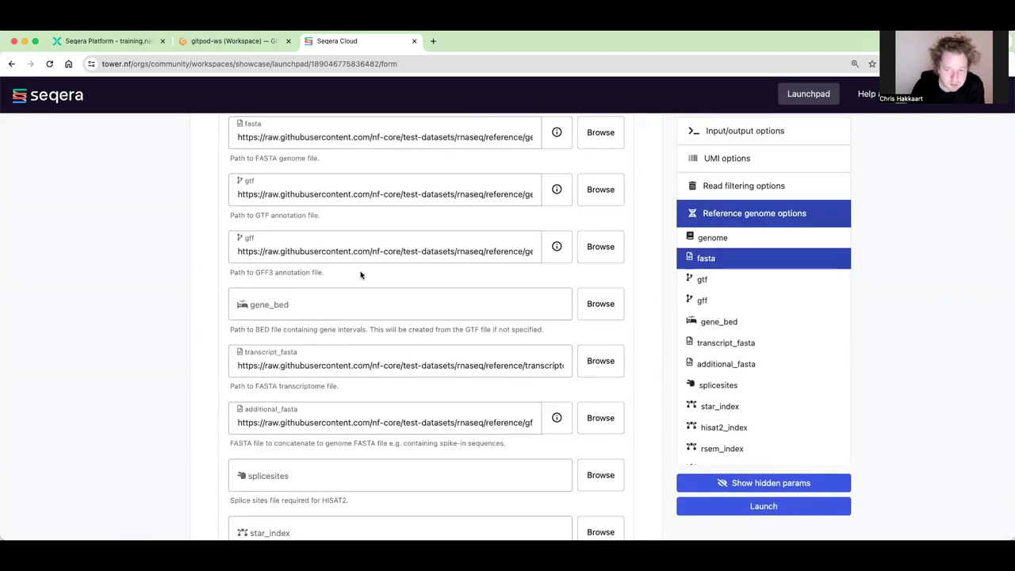
{"action": "scroll", "coordinate": [361, 275], "scroll_direction": "down", "scroll_amount": 15}
{"action": "scroll", "coordinate": [599, 450], "scroll_direction": "down", "scroll_amount": 20}
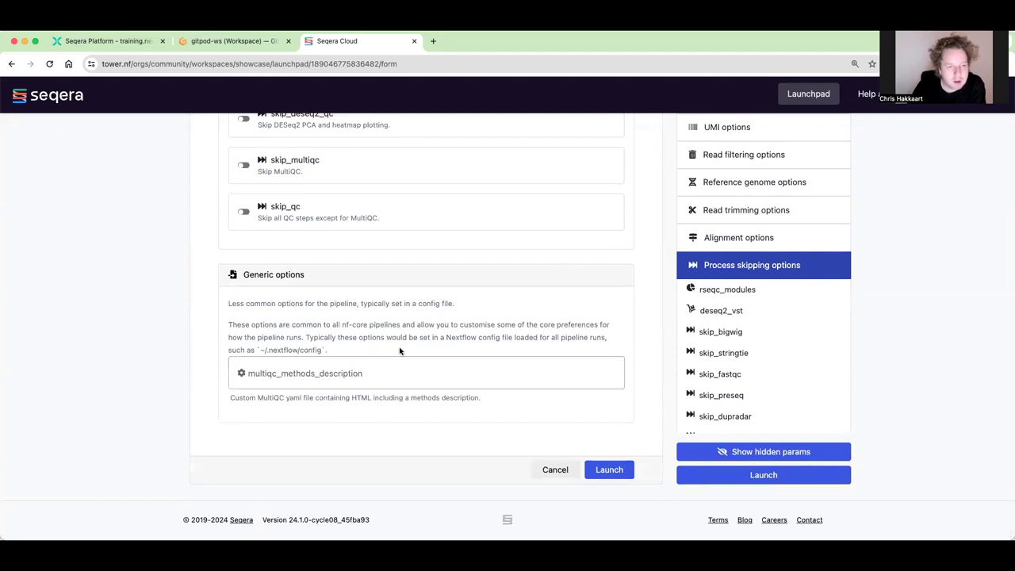
{"action": "scroll", "coordinate": [349, 262], "scroll_direction": "up", "scroll_amount": 10}
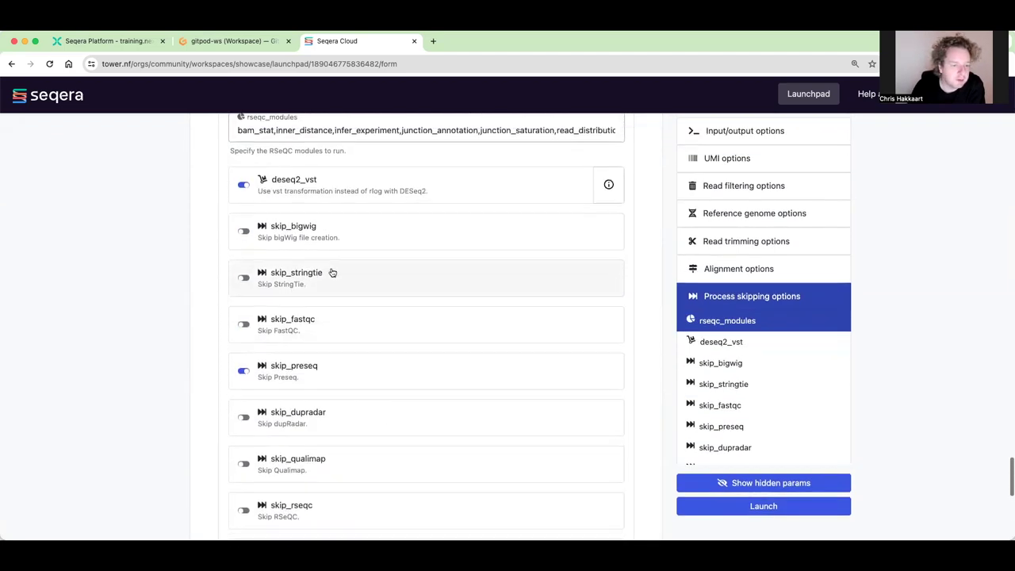
{"action": "scroll", "coordinate": [333, 272], "scroll_direction": "up", "scroll_amount": 20}
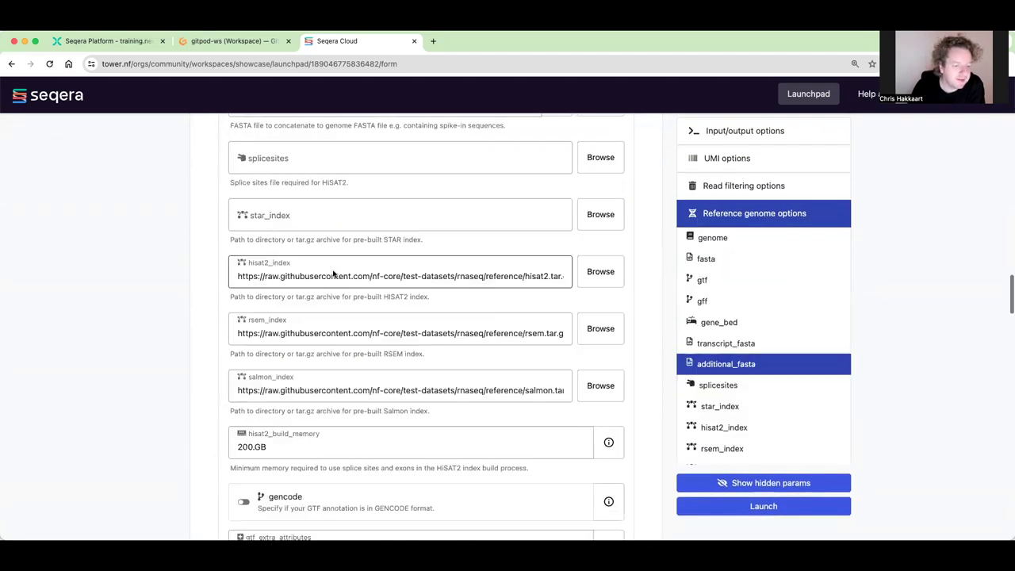
Launch the nf-core/rnaseq pipeline with its preset parameters and check it in the showcase runs list.
{"action": "scroll", "coordinate": [333, 274], "scroll_direction": "up", "scroll_amount": 20}
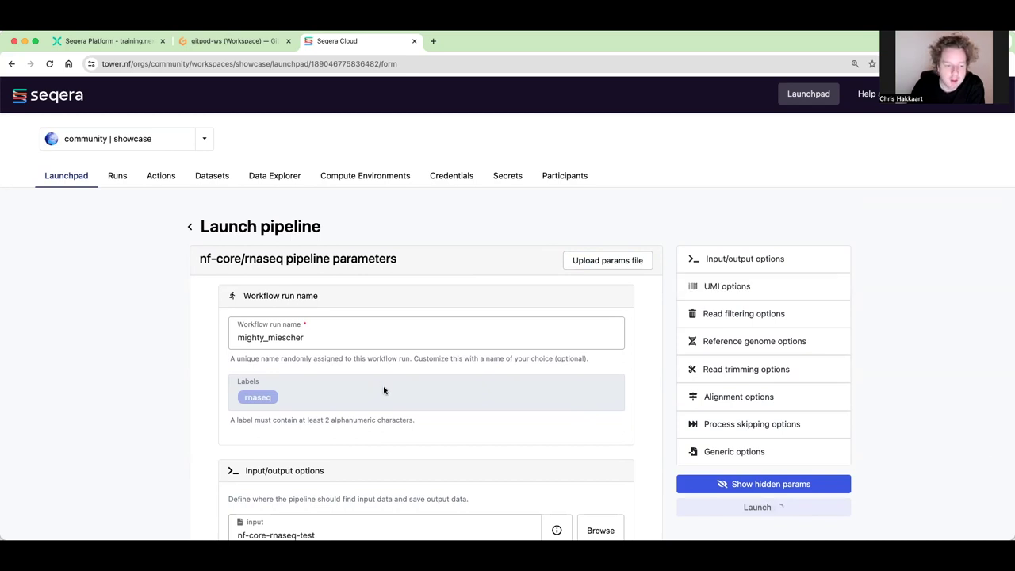
{"action": "scroll", "coordinate": [323, 355], "scroll_direction": "down", "scroll_amount": 5}
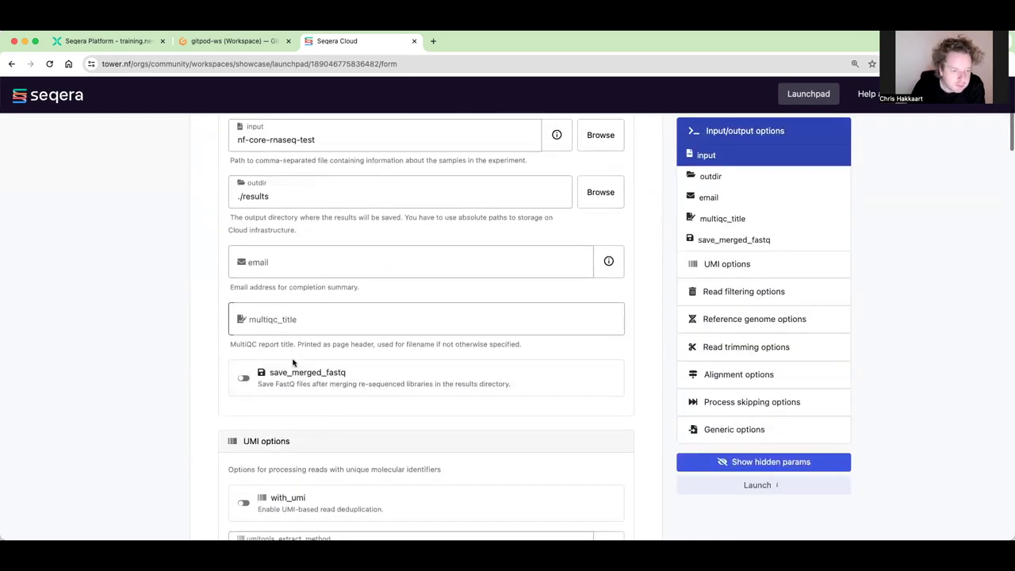
{"action": "scroll", "coordinate": [647, 387], "scroll_direction": "down", "scroll_amount": 2}
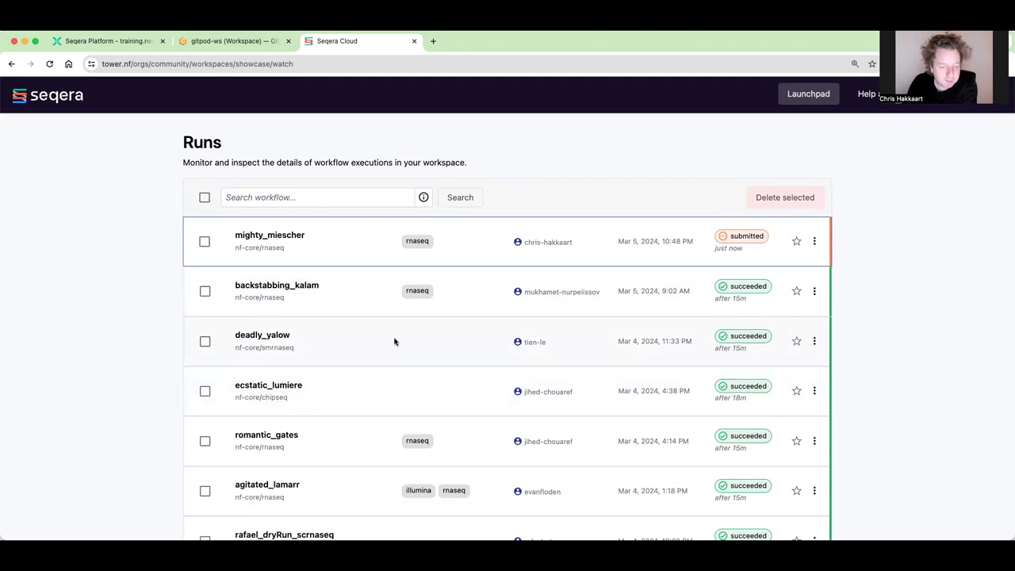
{"action": "scroll", "coordinate": [396, 333], "scroll_direction": "up", "scroll_amount": 2}
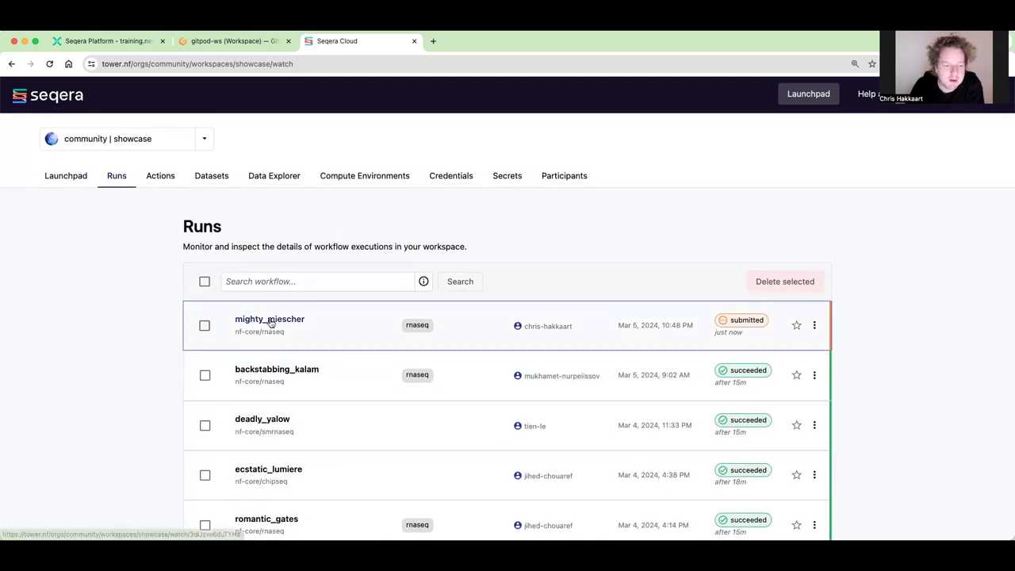
Open the newly submitted mighty_miescher run of nf-core/rnaseq and review its command line, general details, status and aggregate stats.
{"action": "left_click", "coordinate": [278, 317]}
{"action": "scroll", "coordinate": [547, 315], "scroll_direction": "down", "scroll_amount": 5}
{"action": "scroll", "coordinate": [464, 283], "scroll_direction": "up", "scroll_amount": 1}
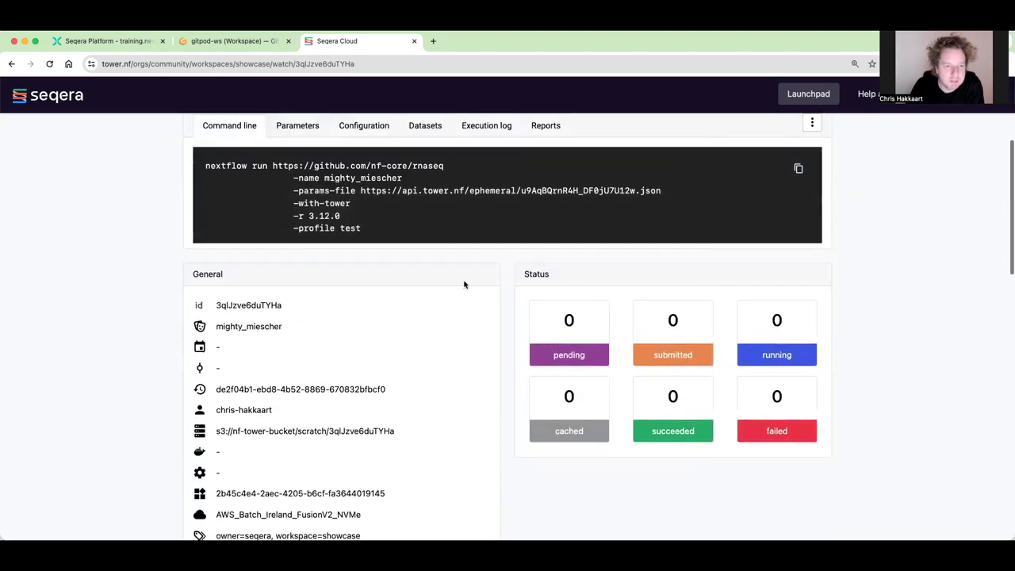
{"action": "scroll", "coordinate": [497, 288], "scroll_direction": "down", "scroll_amount": 5}
{"action": "scroll", "coordinate": [492, 287], "scroll_direction": "down", "scroll_amount": 3}
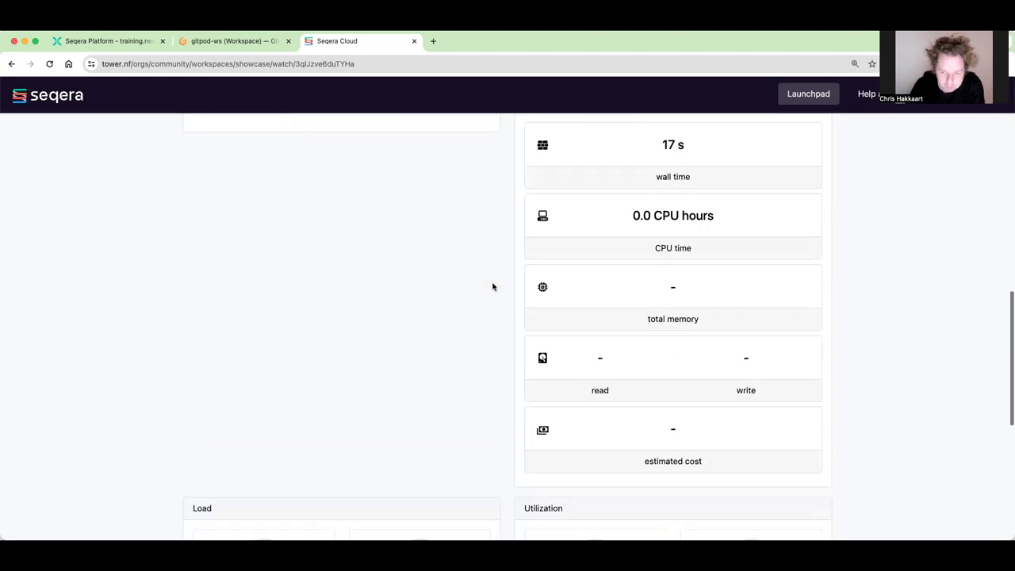
{"action": "scroll", "coordinate": [666, 355], "scroll_direction": "down", "scroll_amount": 5}
{"action": "scroll", "coordinate": [415, 352], "scroll_direction": "up", "scroll_amount": 15}
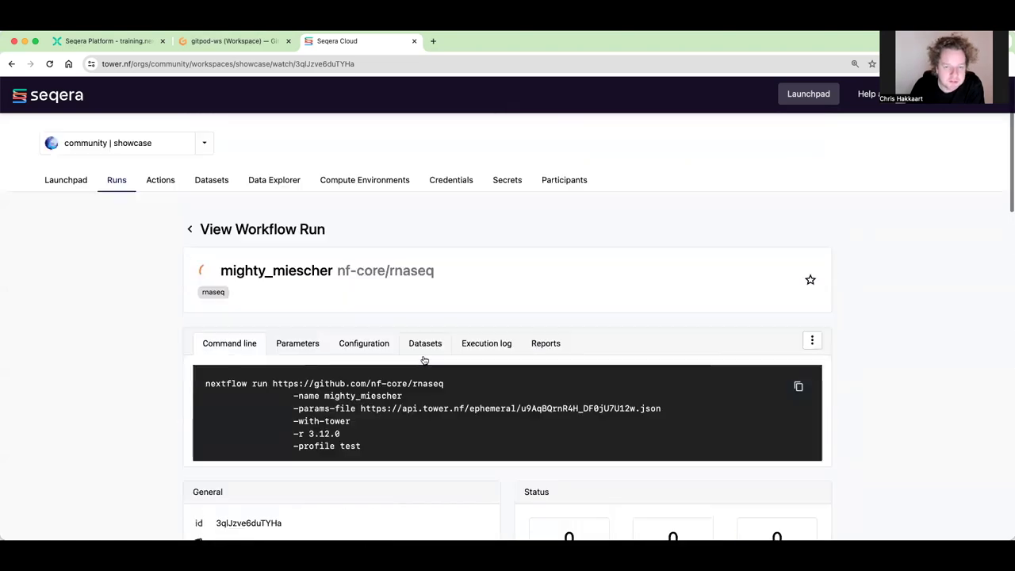
Review the automated actions and the list of datasets in the showcase workspace.
{"action": "left_click", "coordinate": [65, 176]}
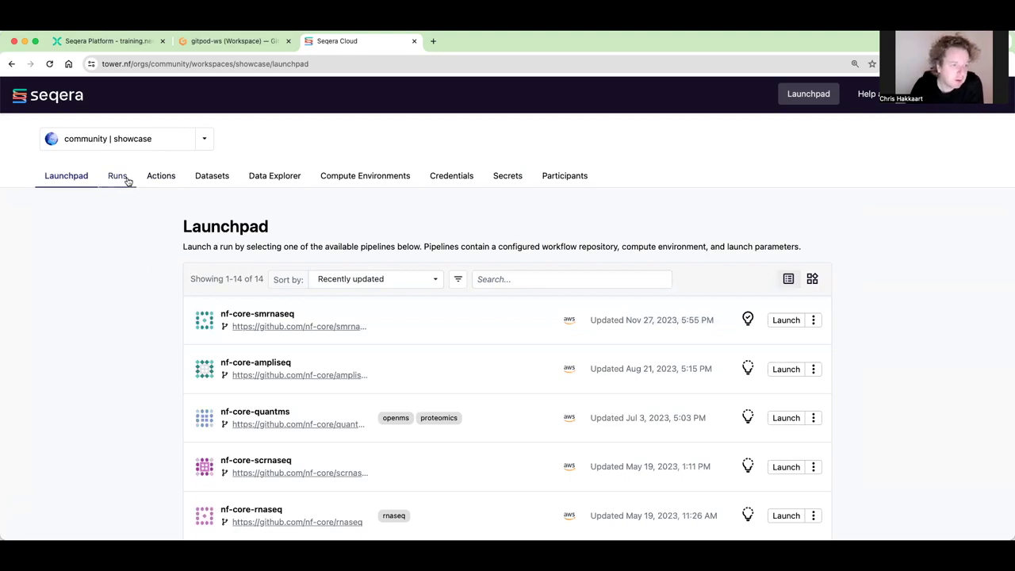
{"action": "left_click", "coordinate": [169, 181]}
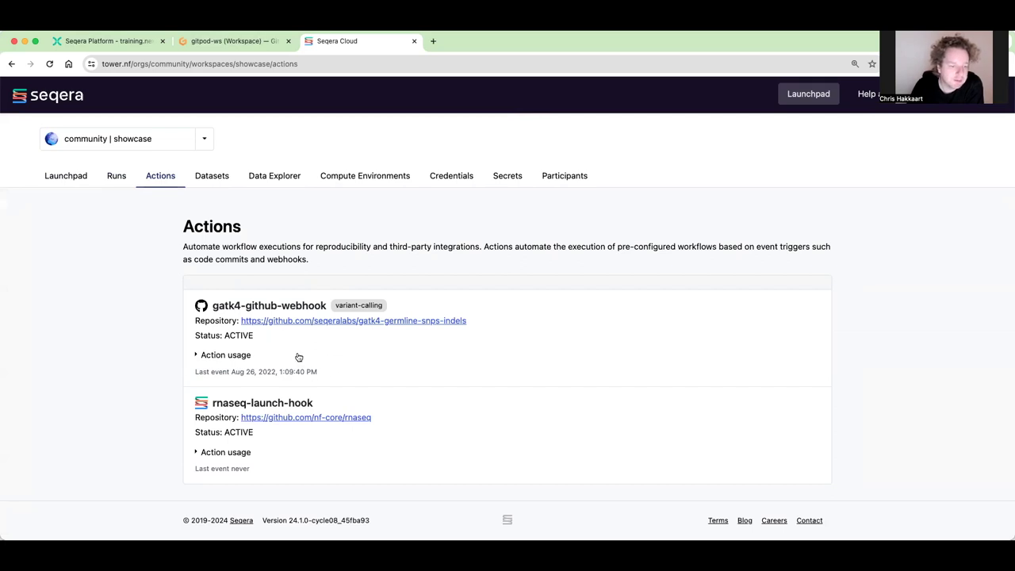
{"action": "left_click", "coordinate": [212, 178]}
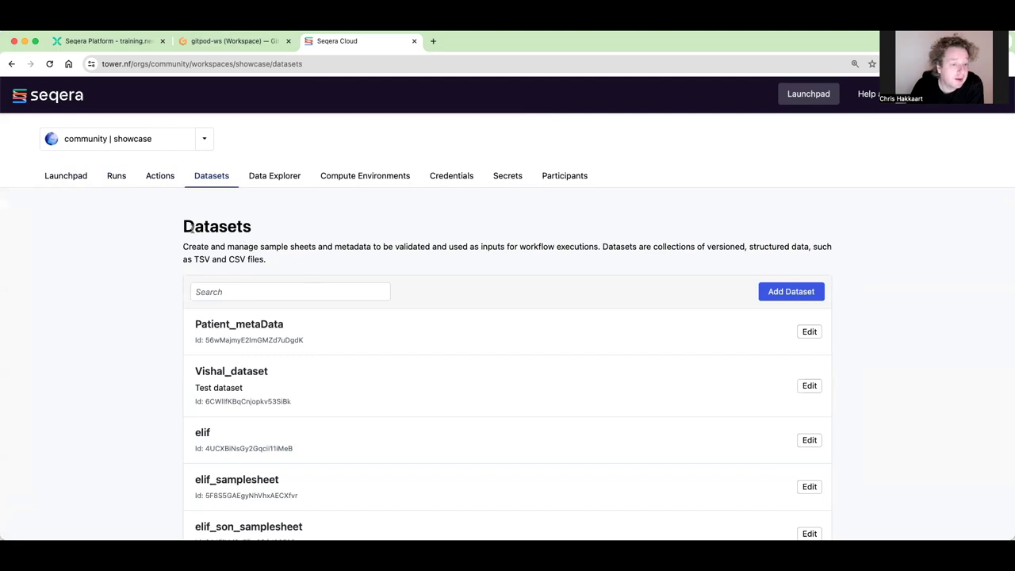
{"action": "scroll", "coordinate": [324, 257], "scroll_direction": "down", "scroll_amount": 3}
{"action": "scroll", "coordinate": [389, 317], "scroll_direction": "up", "scroll_amount": 3}
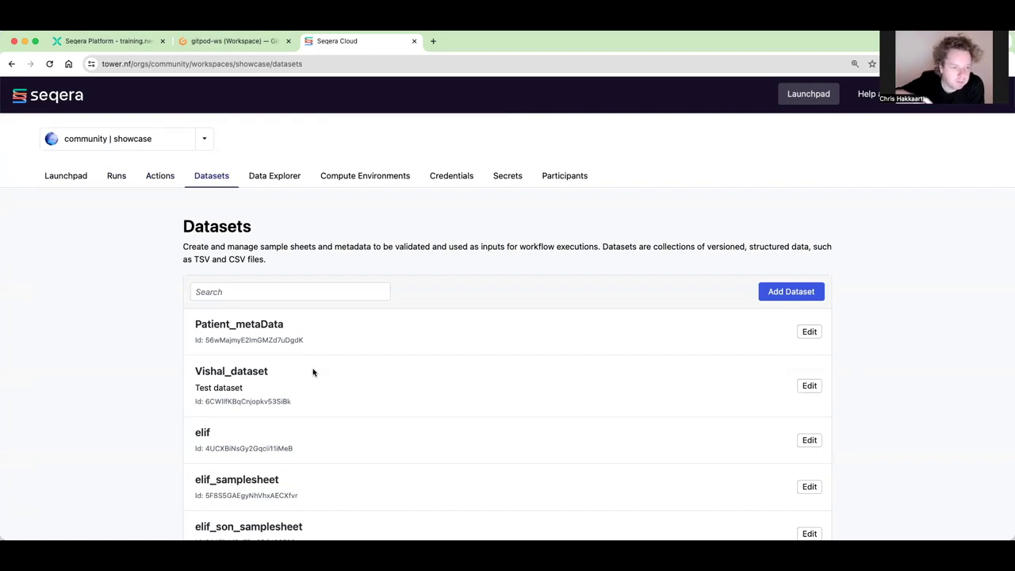
Browse the remote data repositories available in the showcase workspace's Data Explorer.
{"action": "left_click", "coordinate": [282, 177]}
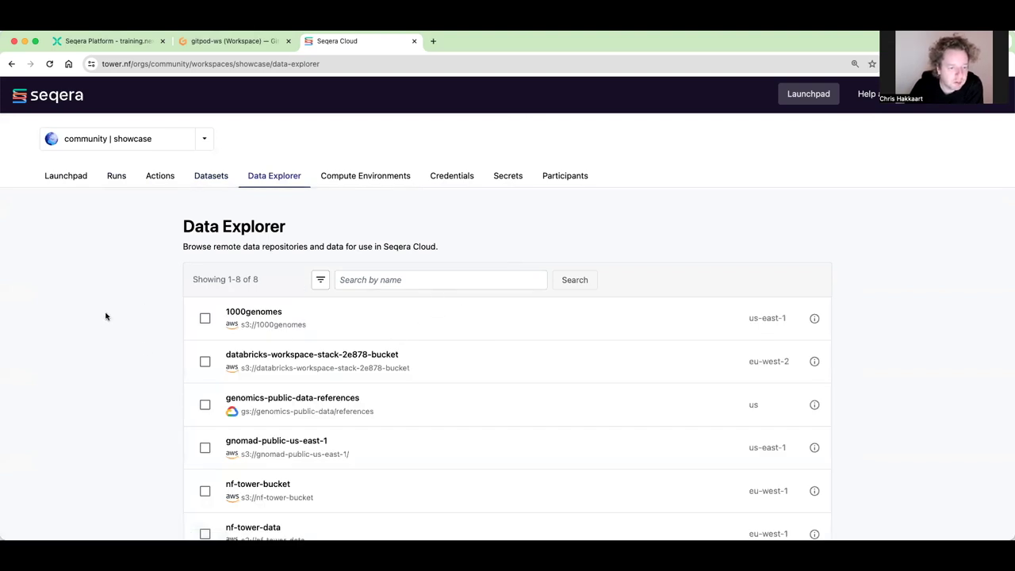
{"action": "scroll", "coordinate": [128, 312], "scroll_direction": "down", "scroll_amount": 2}
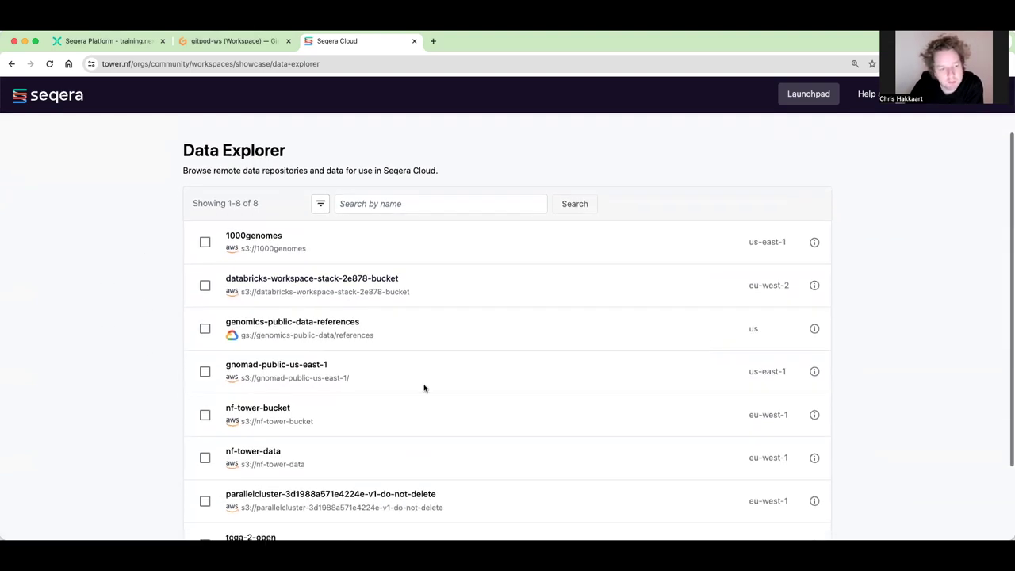
{"action": "scroll", "coordinate": [290, 412], "scroll_direction": "up", "scroll_amount": 2}
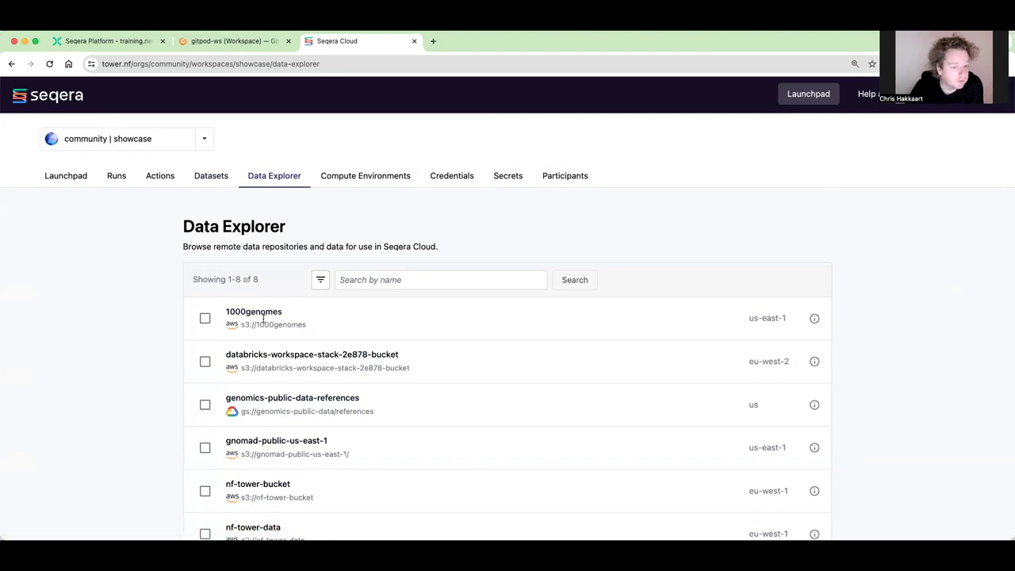
{"action": "scroll", "coordinate": [349, 267], "scroll_direction": "down", "scroll_amount": 5}
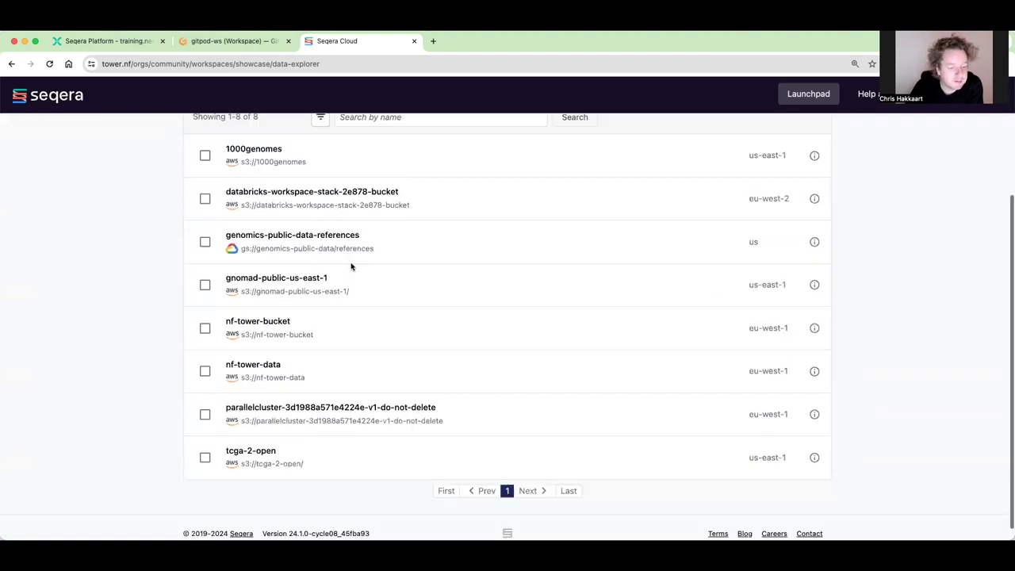
{"action": "scroll", "coordinate": [388, 311], "scroll_direction": "up", "scroll_amount": 5}
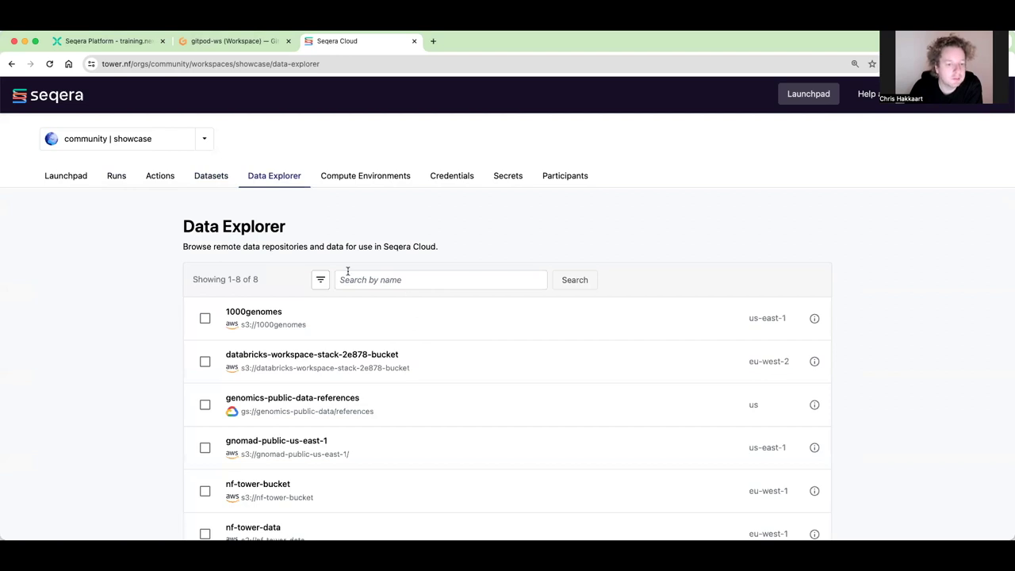
Review the showcase workspace's compute environments and check the runs list.
{"action": "left_click", "coordinate": [369, 177]}
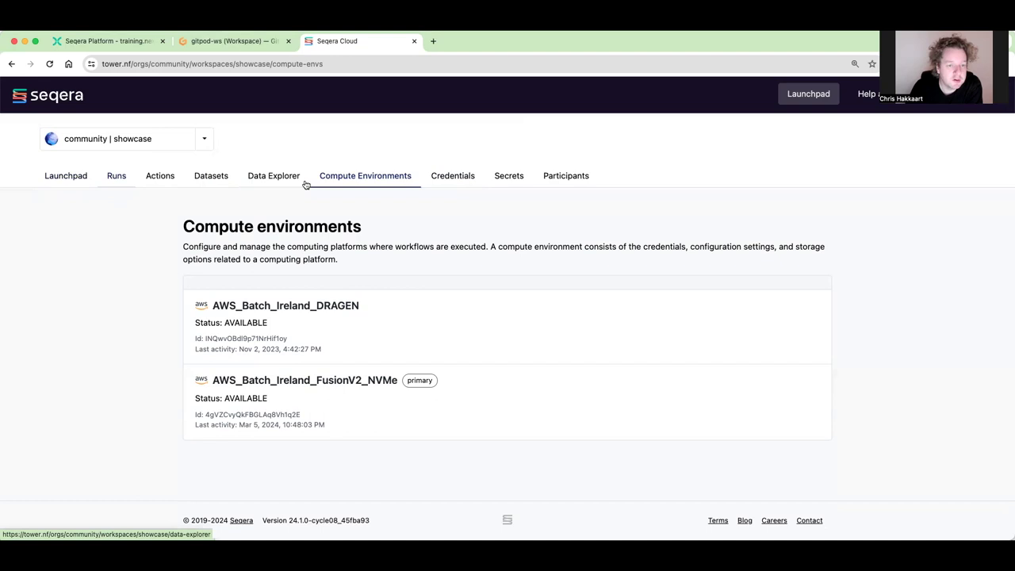
{"action": "left_click", "coordinate": [115, 177]}
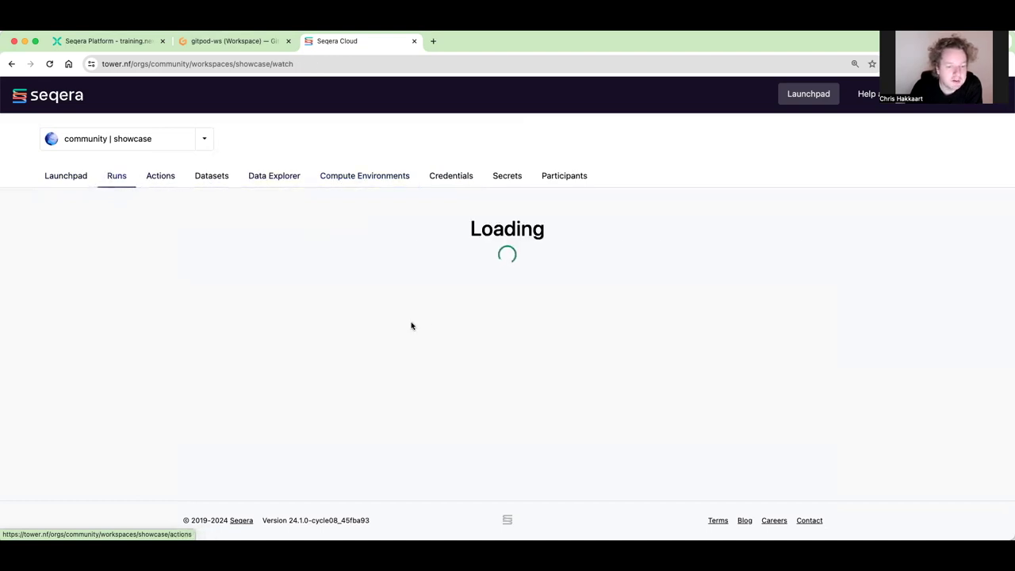
{"action": "scroll", "coordinate": [453, 341], "scroll_direction": "down", "scroll_amount": 1}
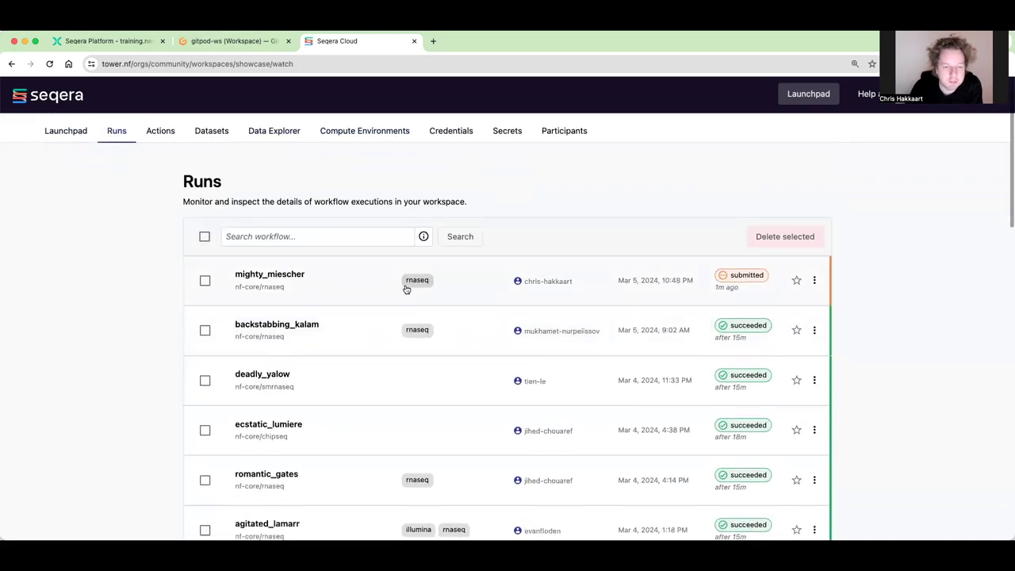
{"action": "scroll", "coordinate": [430, 472], "scroll_direction": "down", "scroll_amount": 3}
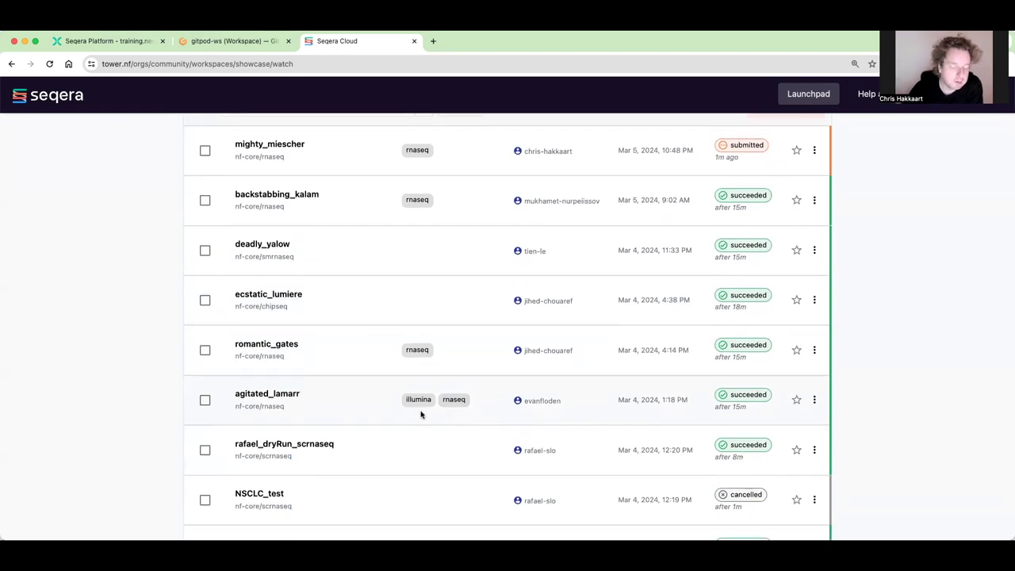
{"action": "scroll", "coordinate": [421, 386], "scroll_direction": "up", "scroll_amount": 4}
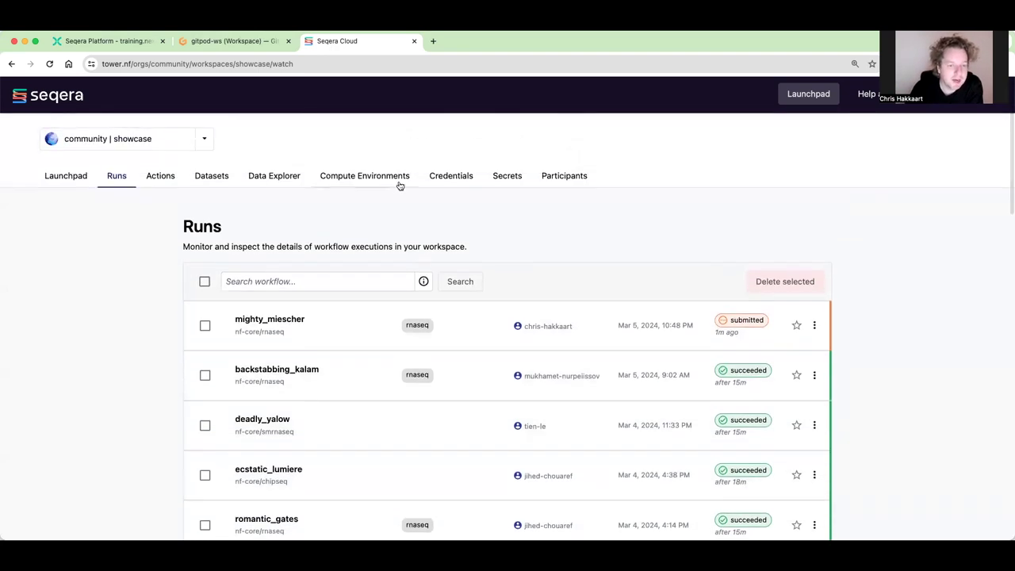
{"action": "left_click", "coordinate": [400, 176]}
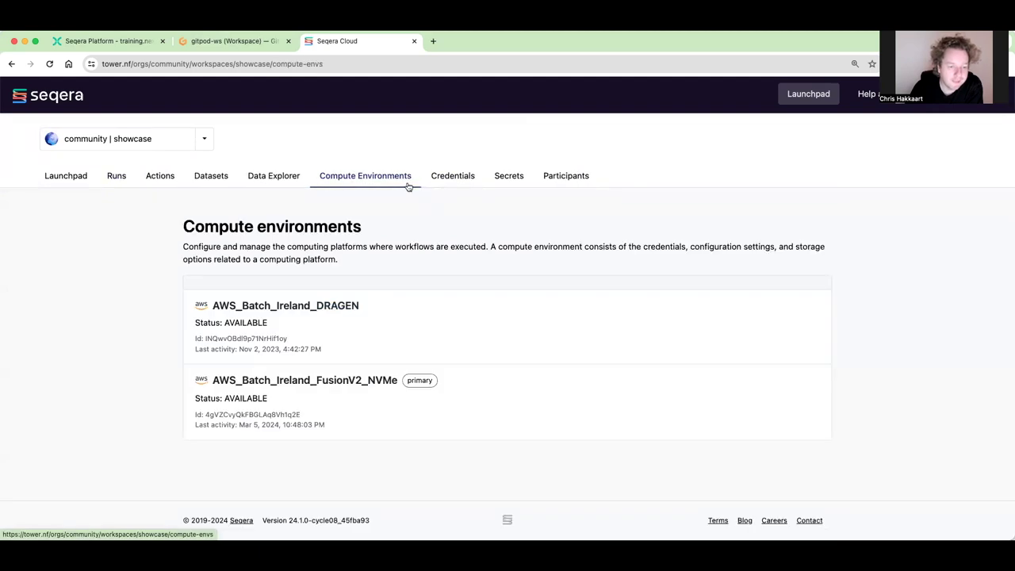
Review the stored credentials and pipeline secrets of the showcase workspace.
{"action": "left_click", "coordinate": [457, 179]}
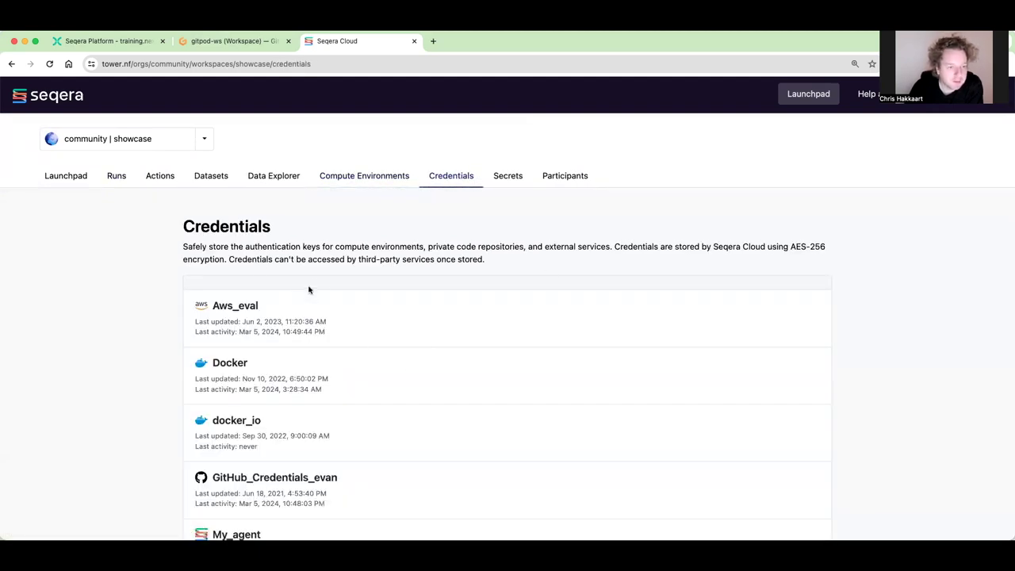
{"action": "scroll", "coordinate": [317, 291], "scroll_direction": "down", "scroll_amount": 5}
{"action": "scroll", "coordinate": [378, 297], "scroll_direction": "up", "scroll_amount": 2}
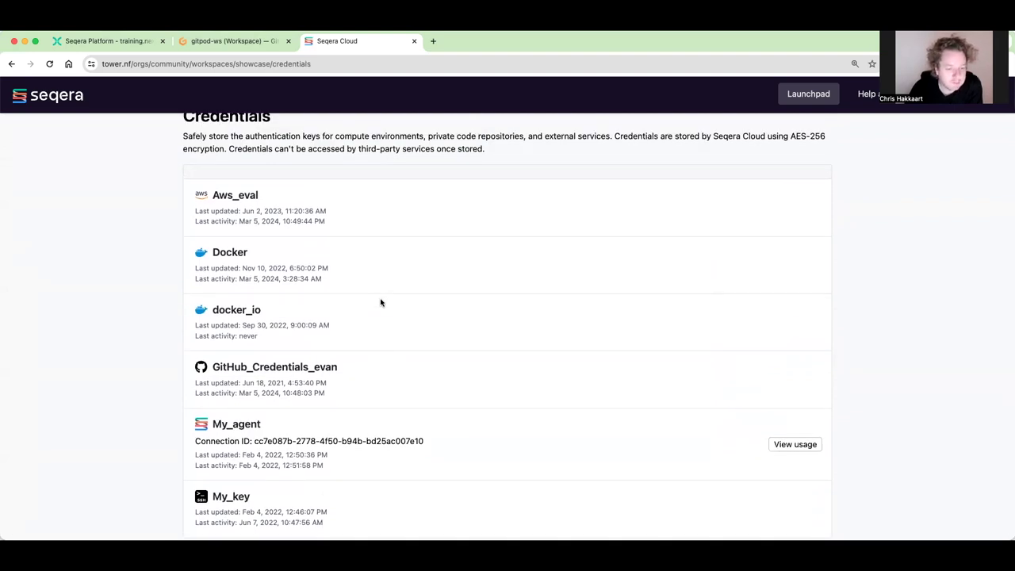
{"action": "scroll", "coordinate": [381, 302], "scroll_direction": "up", "scroll_amount": 3}
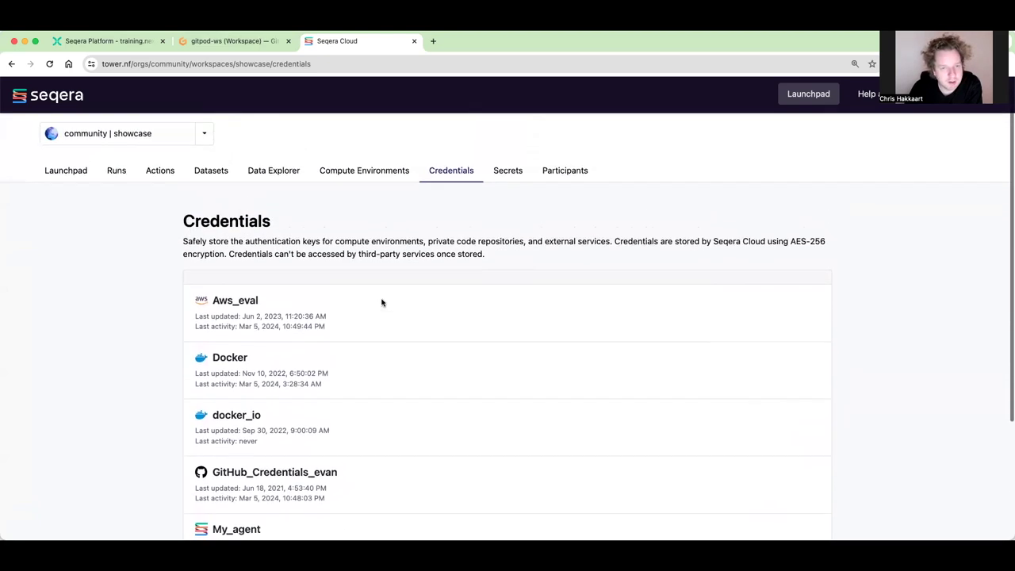
{"action": "left_click", "coordinate": [517, 173]}
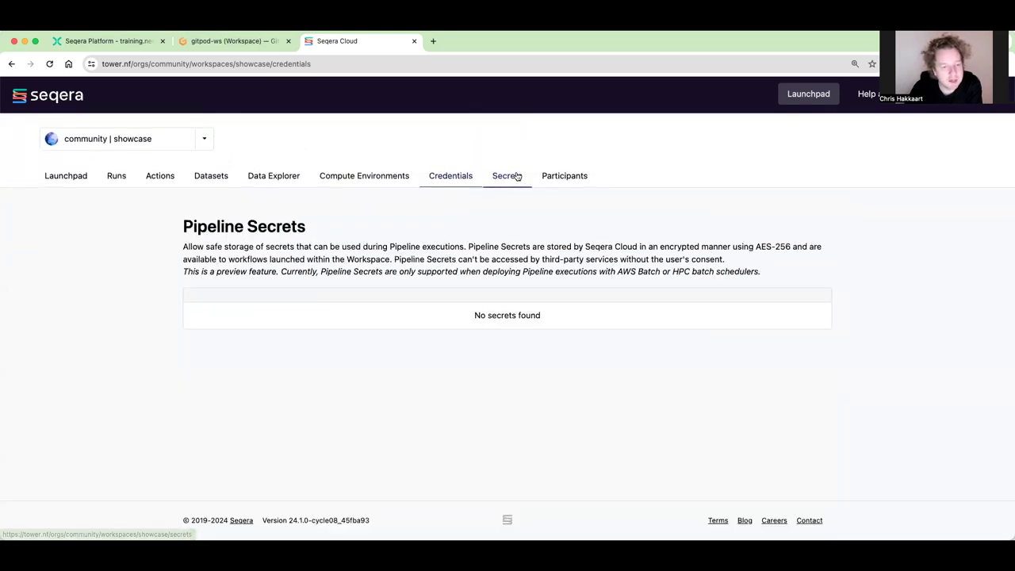
{"action": "scroll", "coordinate": [351, 283], "scroll_direction": "down", "scroll_amount": 2}
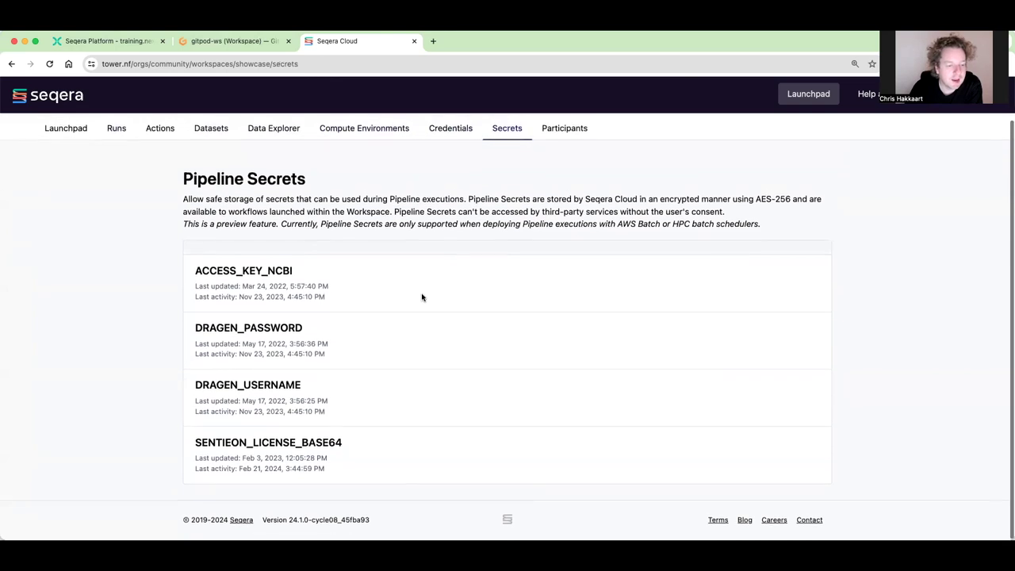
{"action": "scroll", "coordinate": [560, 177], "scroll_direction": "up", "scroll_amount": 1}
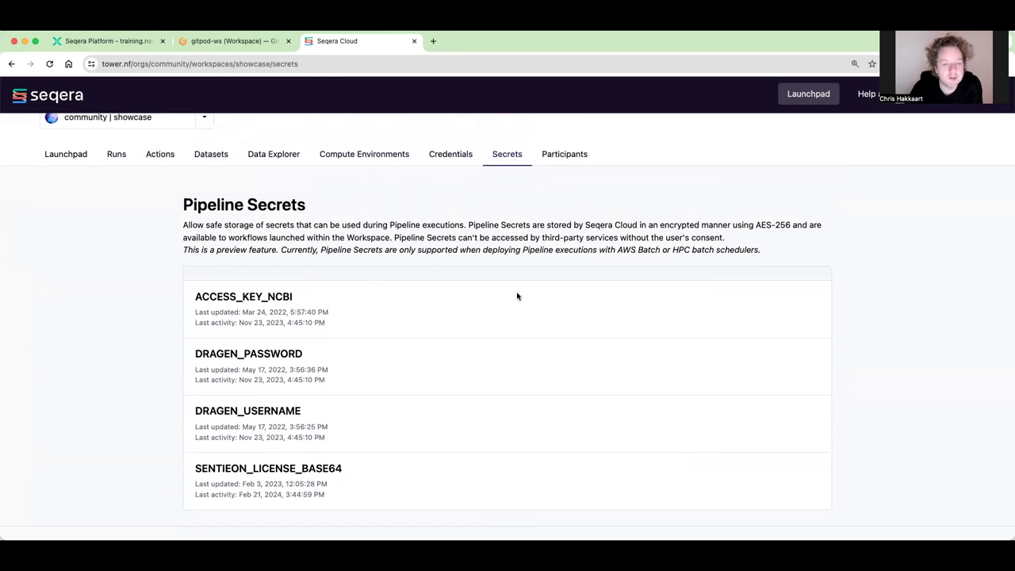
Examine the showcase workspace's participants and their roles on both pages of the list.
{"action": "left_click", "coordinate": [563, 159]}
{"action": "scroll", "coordinate": [434, 267], "scroll_direction": "down", "scroll_amount": 5}
{"action": "scroll", "coordinate": [432, 264], "scroll_direction": "down", "scroll_amount": 4}
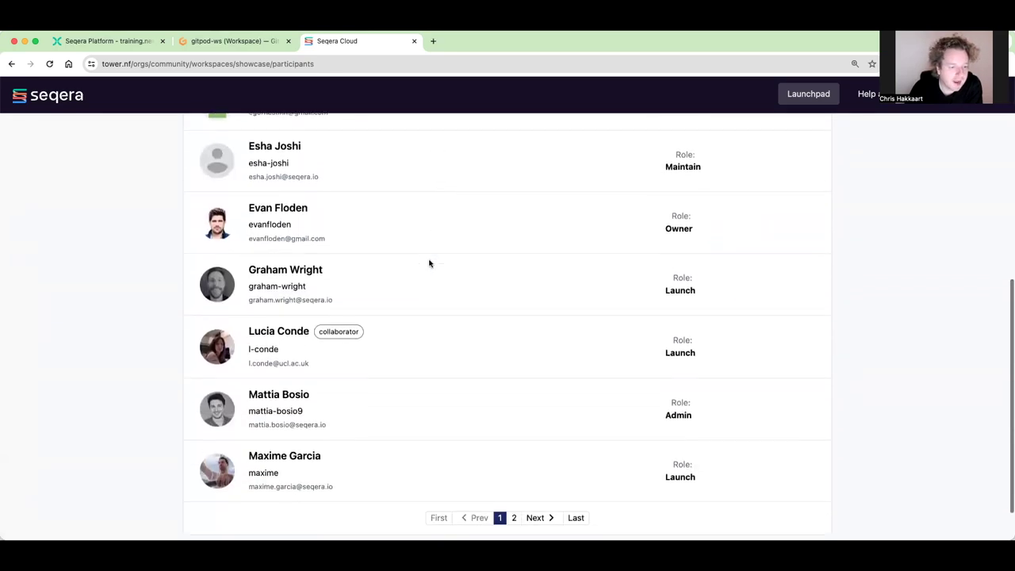
{"action": "scroll", "coordinate": [386, 306], "scroll_direction": "up", "scroll_amount": 10}
{"action": "scroll", "coordinate": [445, 254], "scroll_direction": "down", "scroll_amount": 10}
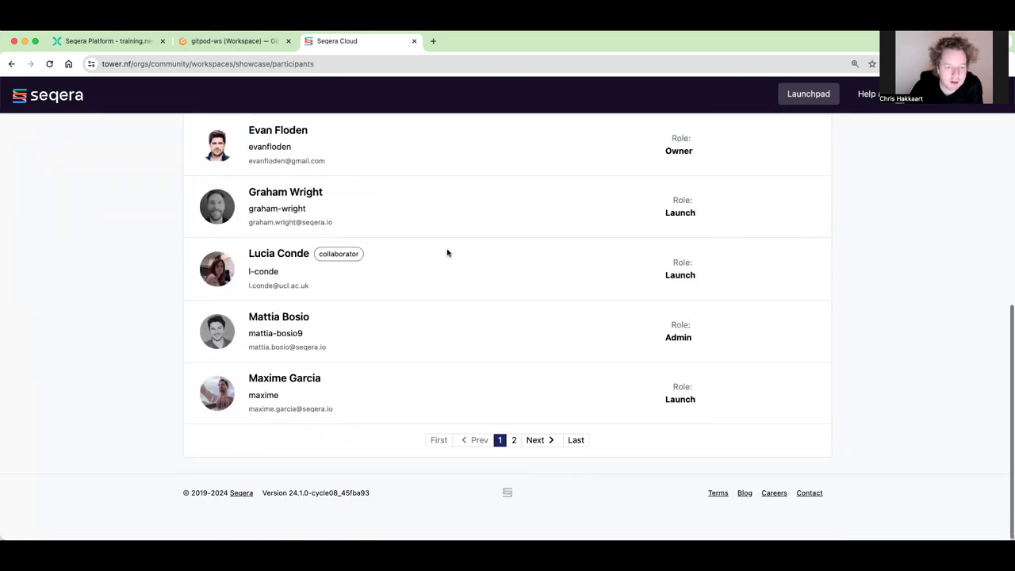
{"action": "left_click", "coordinate": [514, 469]}
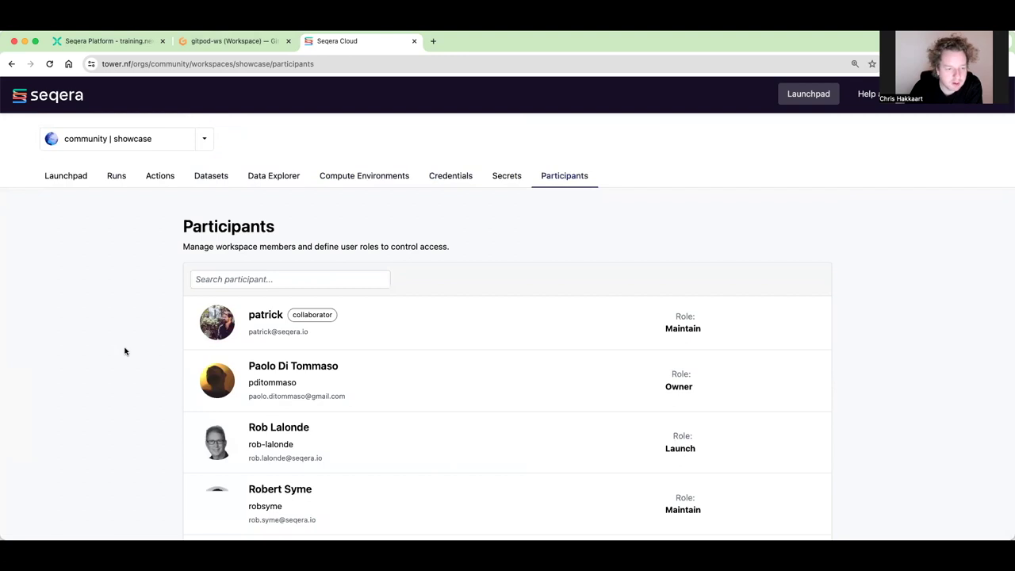
{"action": "scroll", "coordinate": [211, 352], "scroll_direction": "down", "scroll_amount": 5}
{"action": "left_click", "coordinate": [499, 469]}
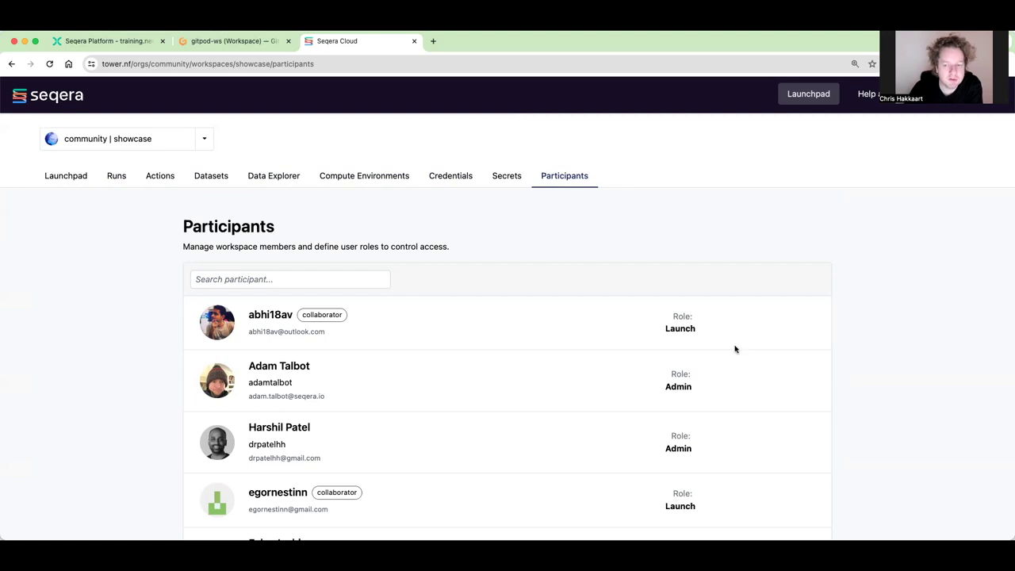
{"action": "scroll", "coordinate": [703, 309], "scroll_direction": "down", "scroll_amount": 5}
{"action": "scroll", "coordinate": [575, 332], "scroll_direction": "up", "scroll_amount": 5}
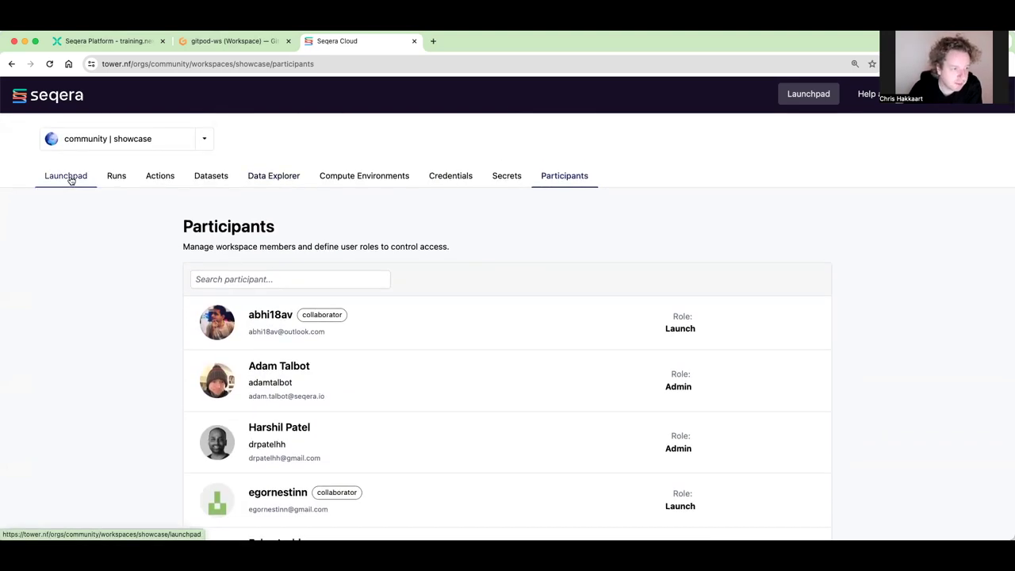
Reopen the mighty_miescher run from the runs list and examine its task status, process progress, aggregate stats, load and utilization.
{"action": "left_click", "coordinate": [68, 176]}
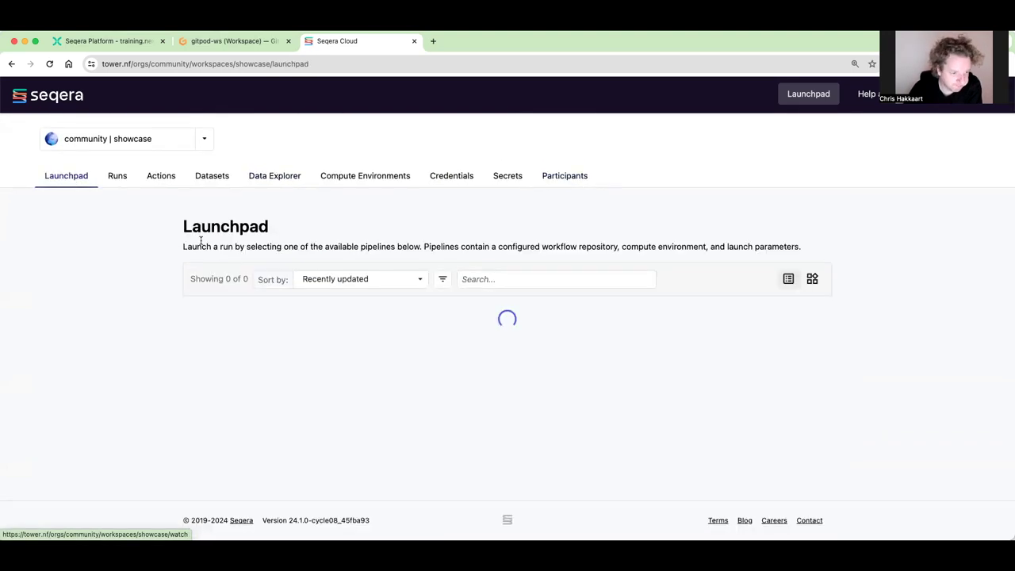
{"action": "left_click", "coordinate": [120, 177]}
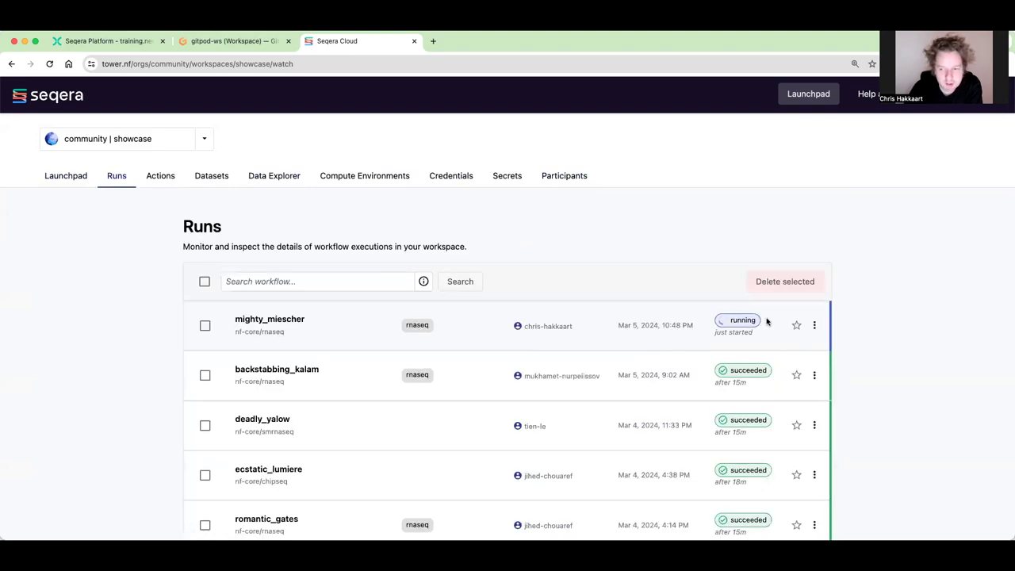
{"action": "left_click", "coordinate": [295, 321]}
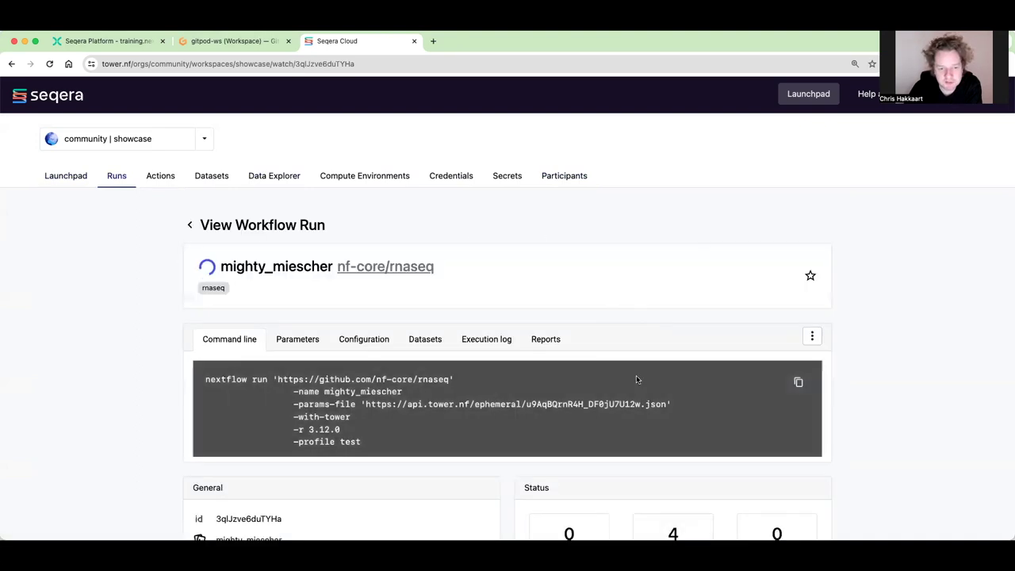
{"action": "scroll", "coordinate": [592, 368], "scroll_direction": "down", "scroll_amount": 1}
{"action": "scroll", "coordinate": [572, 356], "scroll_direction": "down", "scroll_amount": 5}
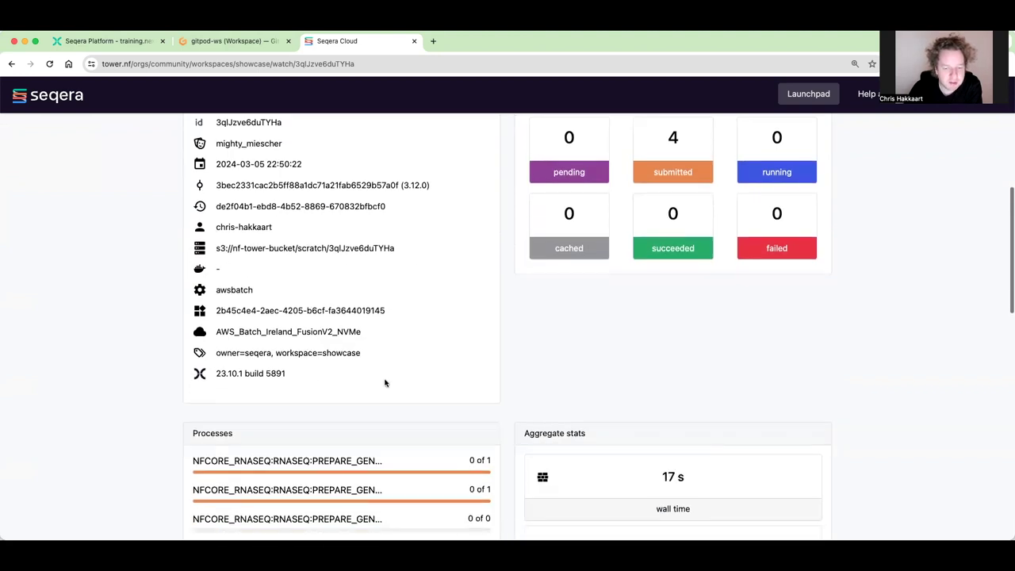
{"action": "scroll", "coordinate": [385, 383], "scroll_direction": "down", "scroll_amount": 4}
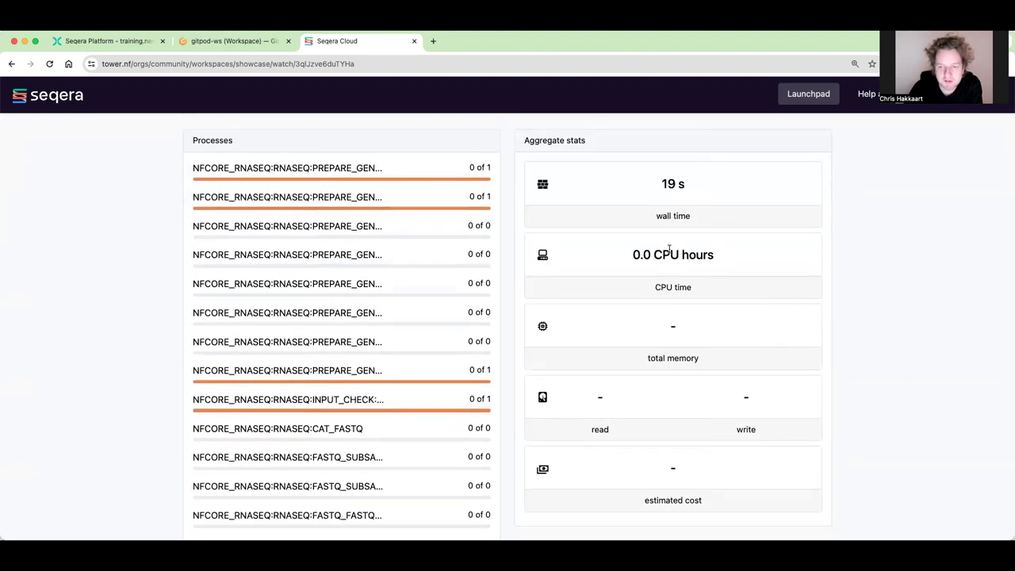
{"action": "scroll", "coordinate": [696, 220], "scroll_direction": "down", "scroll_amount": 3}
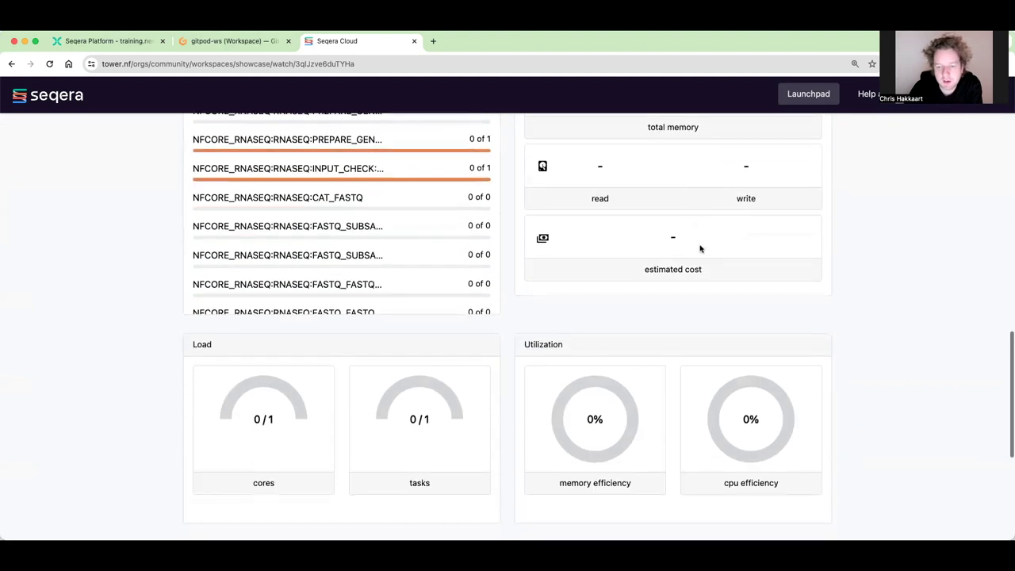
Inspect the mighty_miescher run's task table and check the rnaseq pipeline's progress in the Gitpod terminal.
{"action": "scroll", "coordinate": [762, 344], "scroll_direction": "down", "scroll_amount": 5}
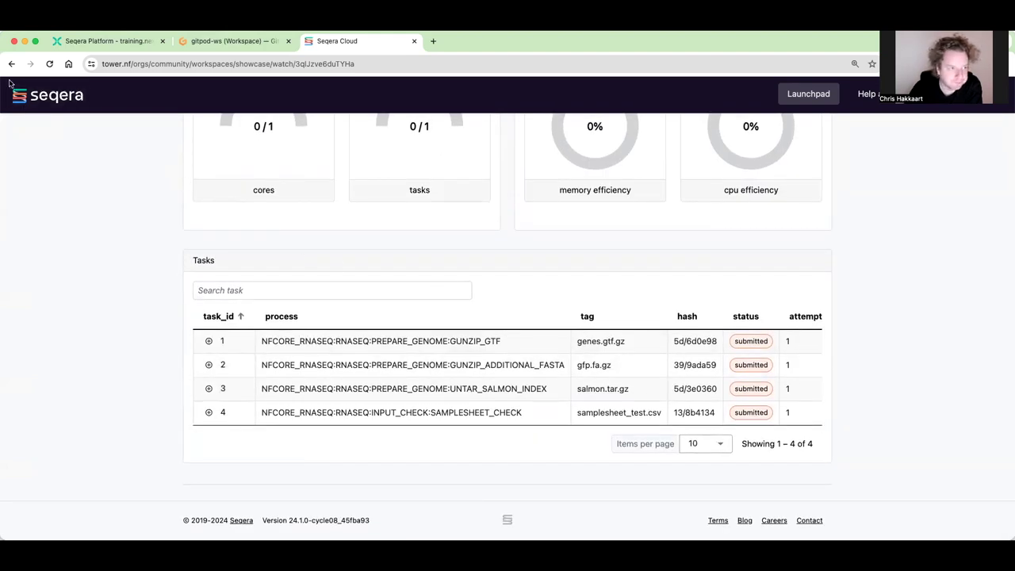
{"action": "left_click", "coordinate": [224, 40]}
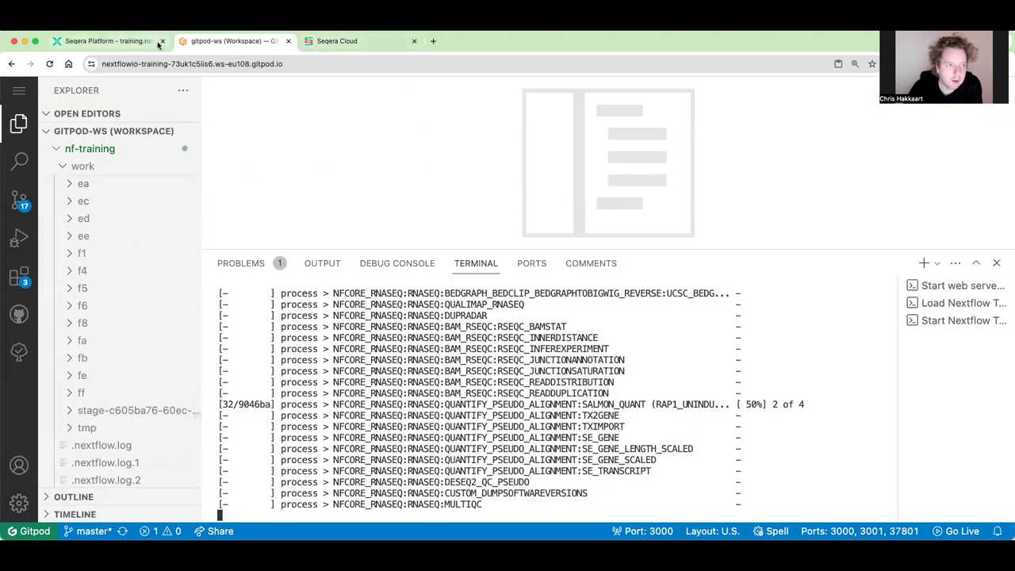
{"action": "left_click", "coordinate": [345, 40]}
{"action": "scroll", "coordinate": [396, 259], "scroll_direction": "up", "scroll_amount": 5}
{"action": "scroll", "coordinate": [396, 259], "scroll_direction": "up", "scroll_amount": 6}
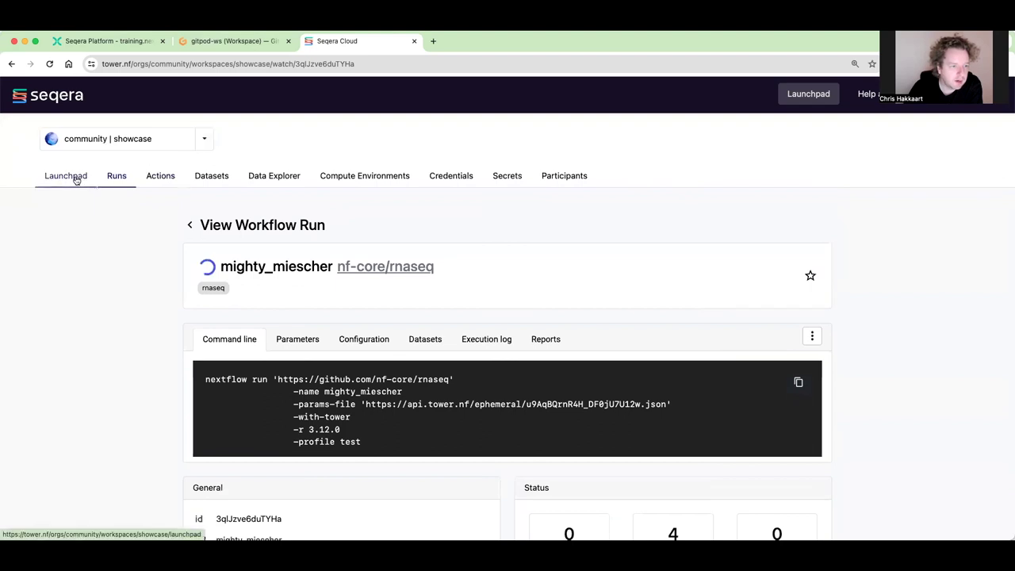
Review the statuses of the runs in the showcase workspace's runs list.
{"action": "left_click", "coordinate": [120, 179]}
{"action": "scroll", "coordinate": [544, 398], "scroll_direction": "down", "scroll_amount": 4}
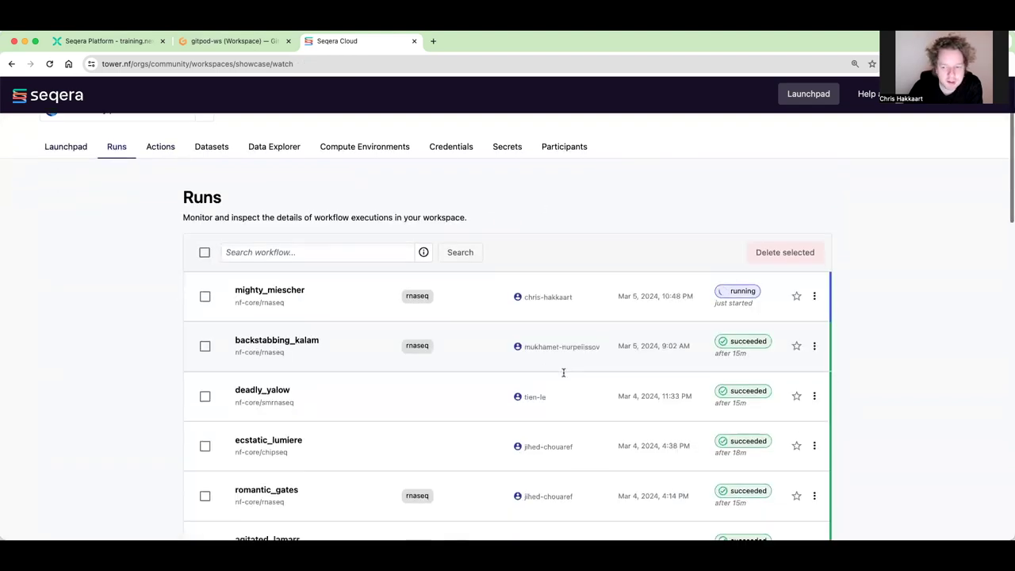
{"action": "scroll", "coordinate": [564, 369], "scroll_direction": "up", "scroll_amount": 1}
{"action": "scroll", "coordinate": [524, 357], "scroll_direction": "up", "scroll_amount": 2}
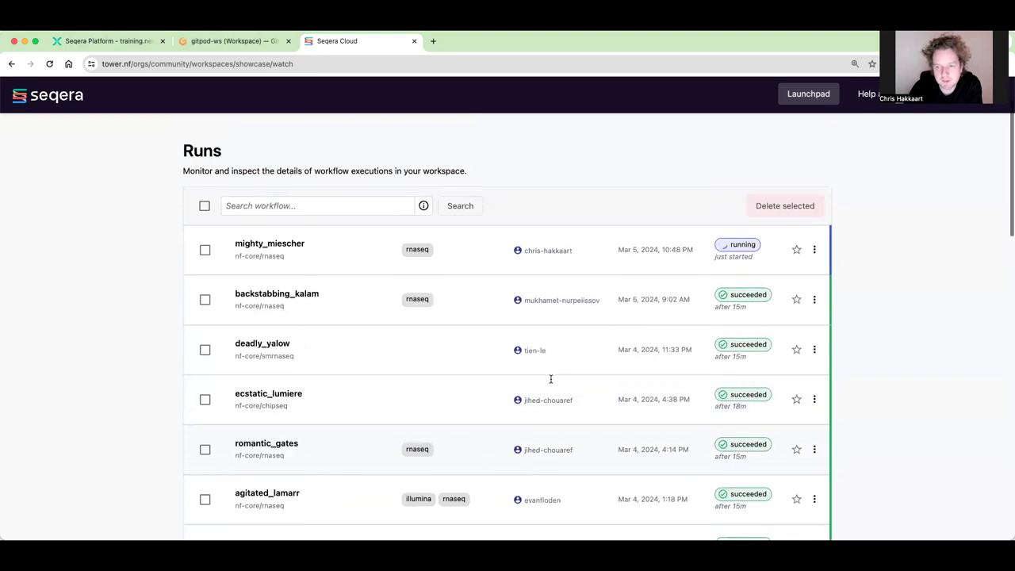
{"action": "scroll", "coordinate": [146, 222], "scroll_direction": "up", "scroll_amount": 2}
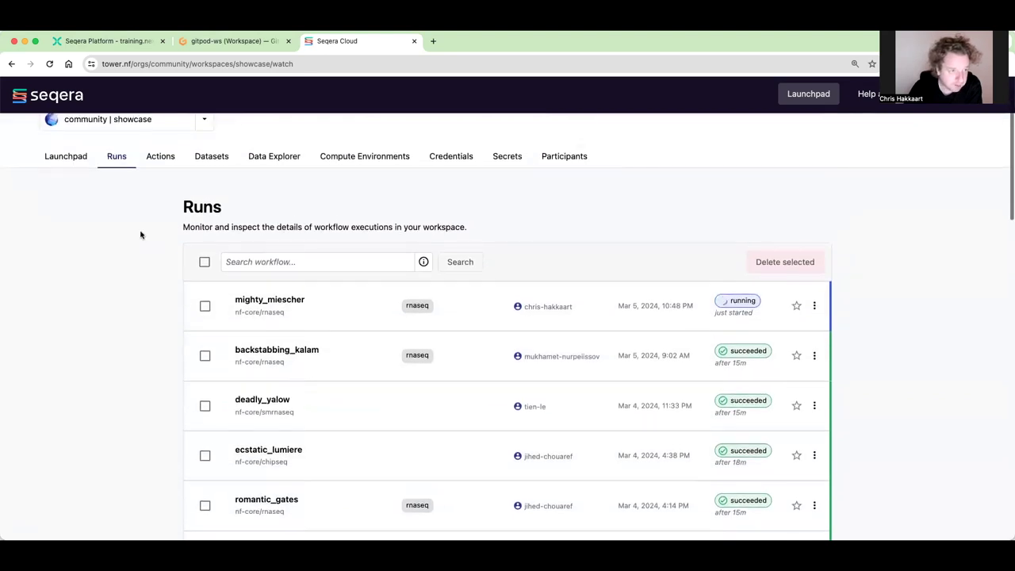
Examine the optimization profile and optimized configuration of the nf-core-rnaseq launchpad pipeline, leaving without saving.
{"action": "left_click", "coordinate": [63, 155]}
{"action": "scroll", "coordinate": [436, 369], "scroll_direction": "down", "scroll_amount": 1}
{"action": "scroll", "coordinate": [440, 364], "scroll_direction": "down", "scroll_amount": 1}
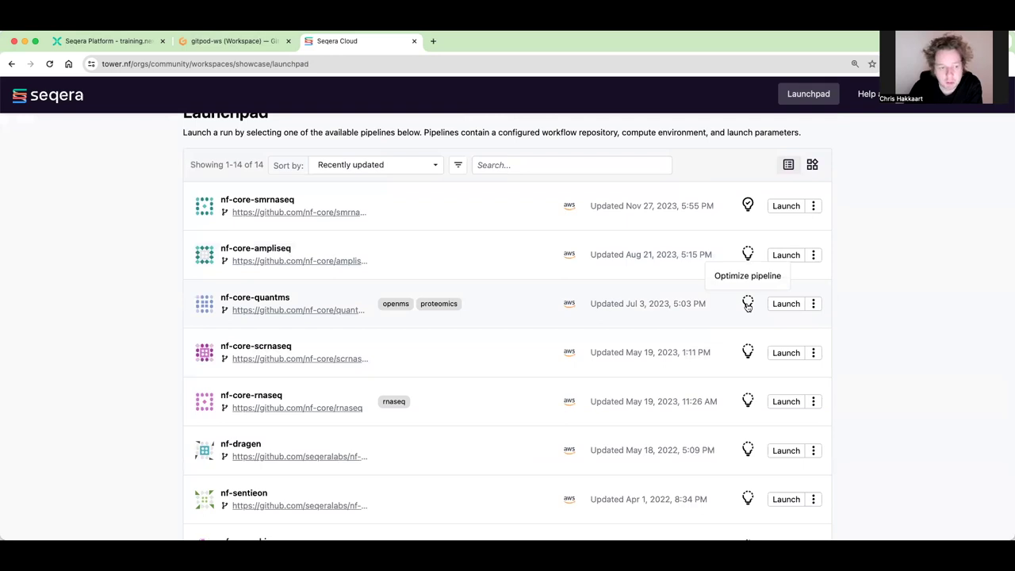
{"action": "left_click", "coordinate": [748, 401]}
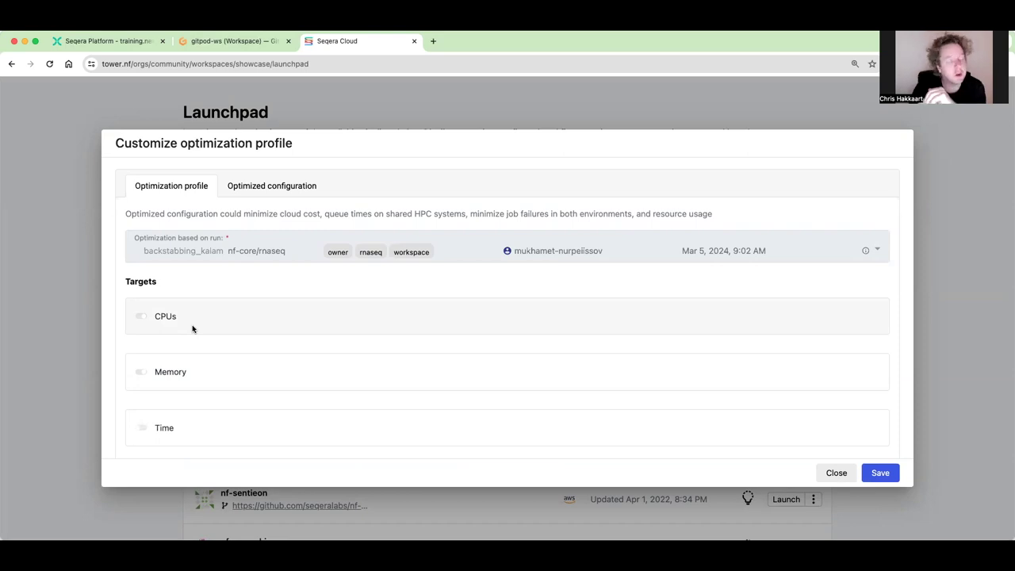
{"action": "left_click", "coordinate": [278, 184]}
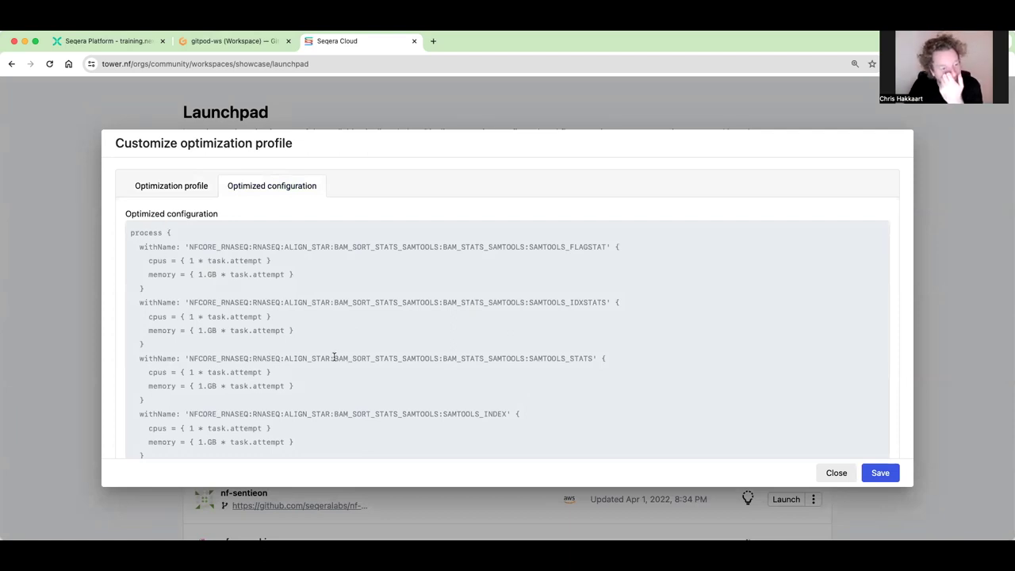
{"action": "scroll", "coordinate": [340, 349], "scroll_direction": "down", "scroll_amount": 10}
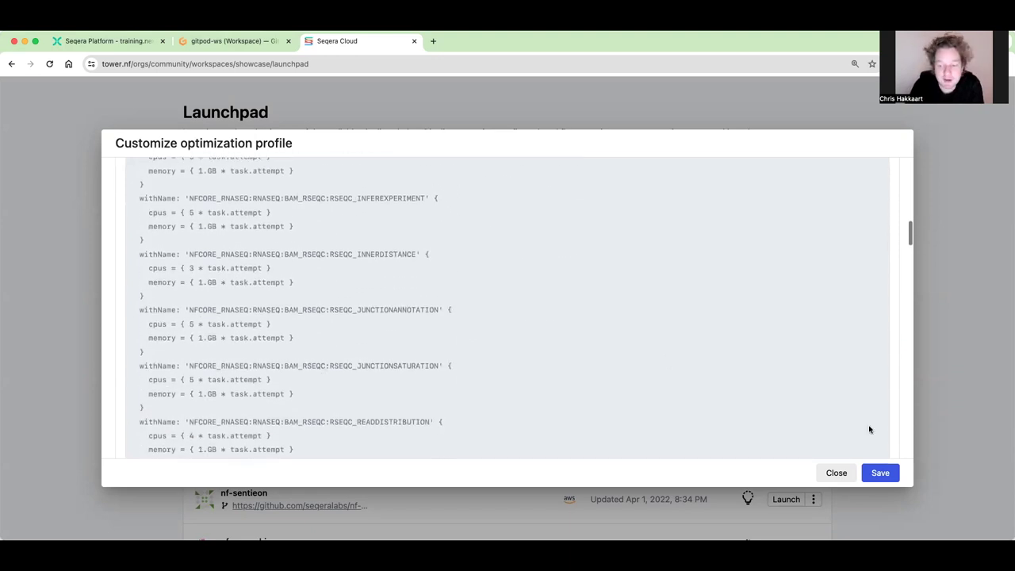
{"action": "left_click", "coordinate": [839, 473]}
{"action": "scroll", "coordinate": [303, 235], "scroll_direction": "up", "scroll_amount": 3}
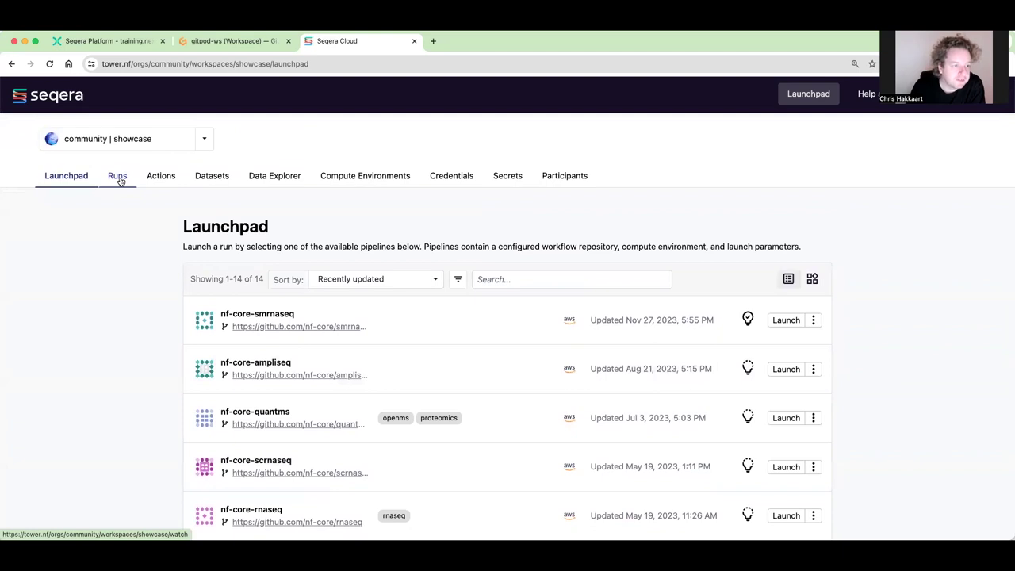
Open the deadly_yalow run and examine its CPU usage, physical memory and I/O plots.
{"action": "left_click", "coordinate": [117, 176]}
{"action": "scroll", "coordinate": [261, 373], "scroll_direction": "down", "scroll_amount": 1}
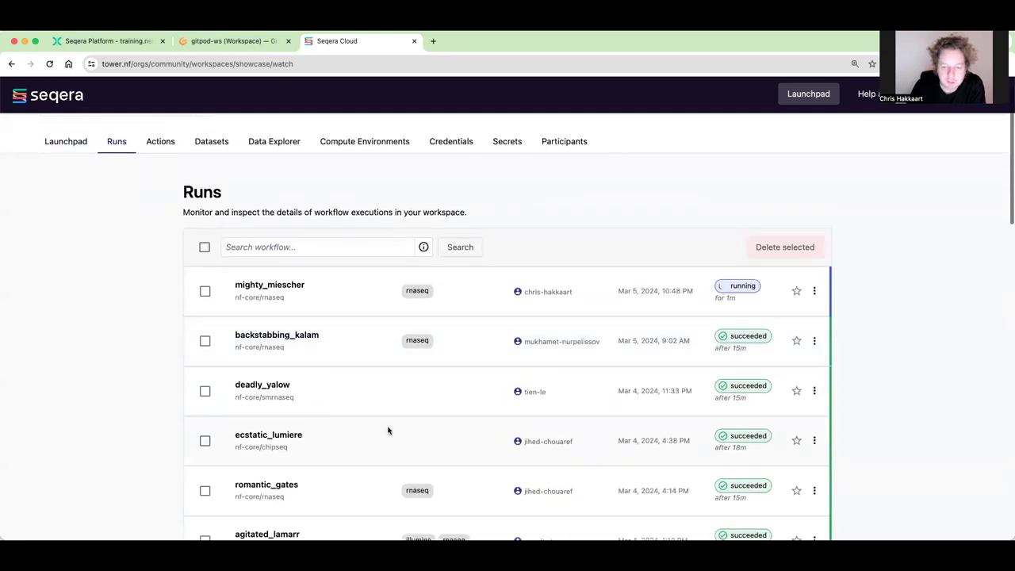
{"action": "left_click", "coordinate": [265, 387]}
{"action": "scroll", "coordinate": [497, 376], "scroll_direction": "down", "scroll_amount": 15}
{"action": "scroll", "coordinate": [572, 345], "scroll_direction": "down", "scroll_amount": 6}
{"action": "scroll", "coordinate": [571, 345], "scroll_direction": "up", "scroll_amount": 4}
{"action": "mouse_move", "coordinate": [305, 324]}
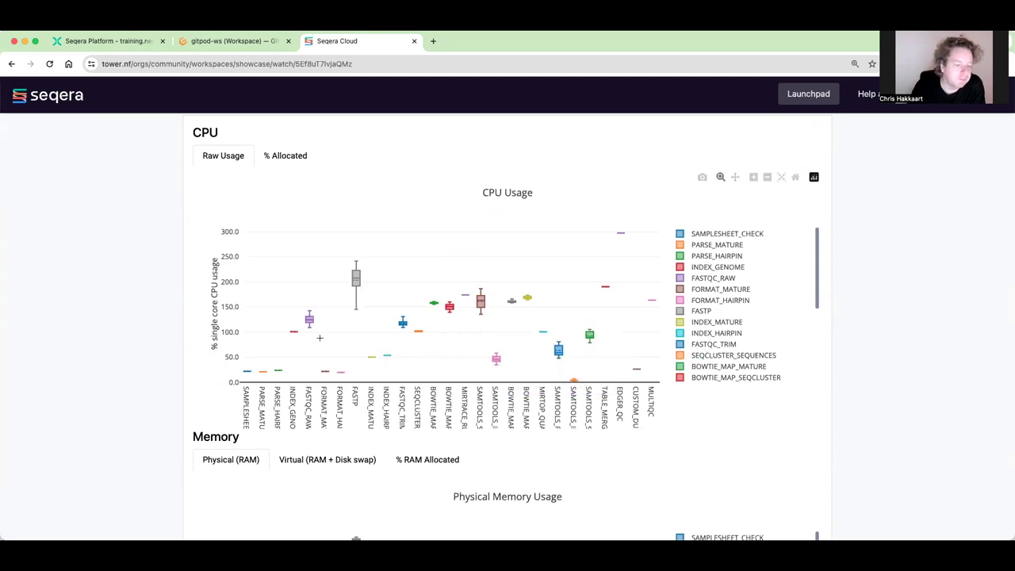
{"action": "scroll", "coordinate": [327, 332], "scroll_direction": "up", "scroll_amount": 1}
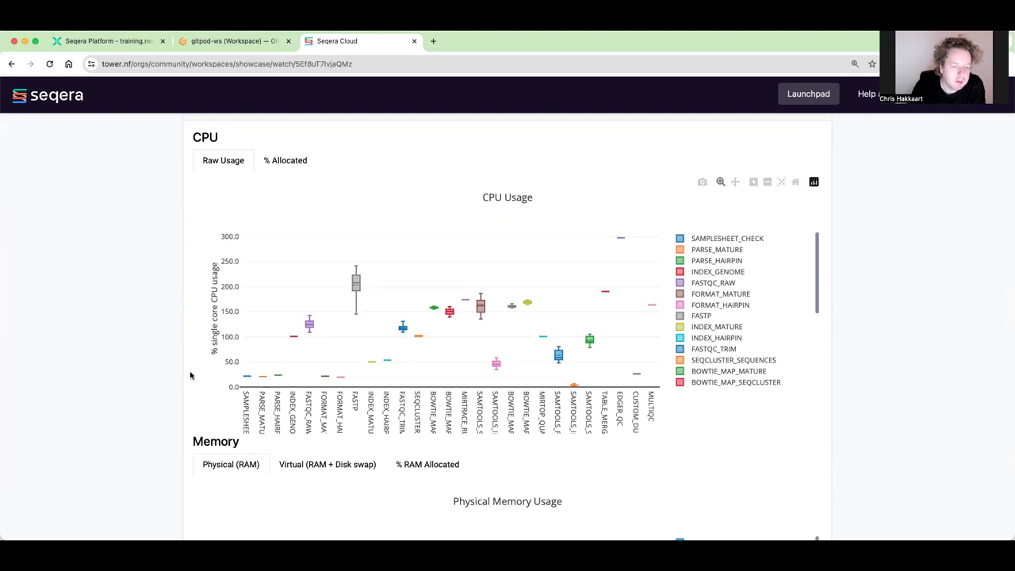
{"action": "scroll", "coordinate": [508, 318], "scroll_direction": "down", "scroll_amount": 10}
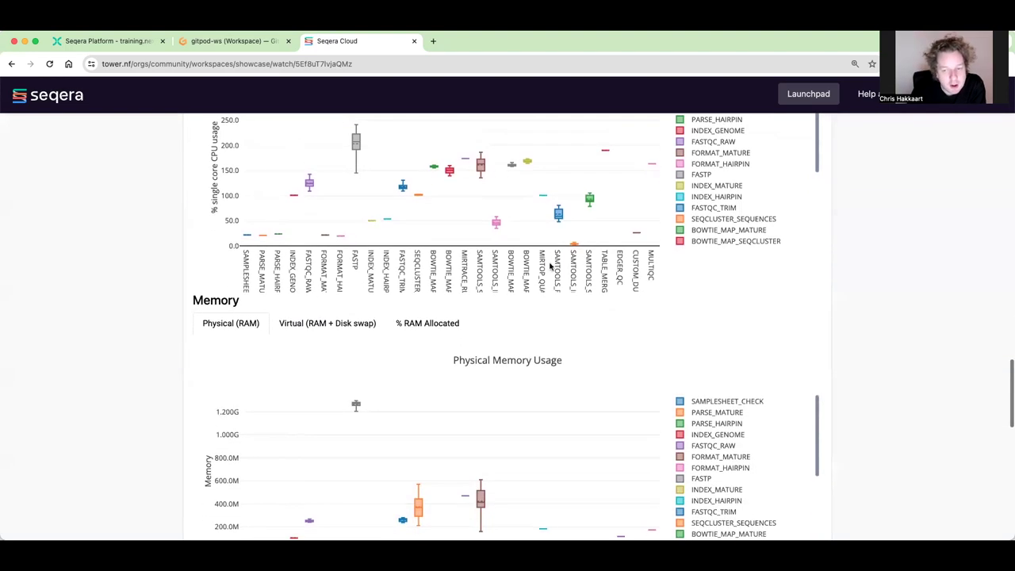
{"action": "scroll", "coordinate": [553, 260], "scroll_direction": "down", "scroll_amount": 5}
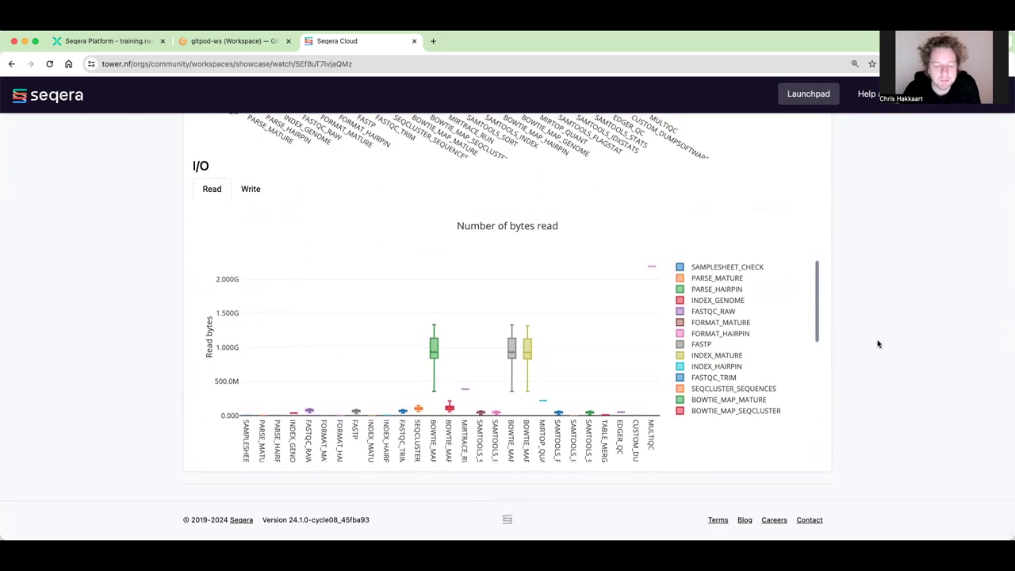
{"action": "scroll", "coordinate": [878, 343], "scroll_direction": "up", "scroll_amount": 20}
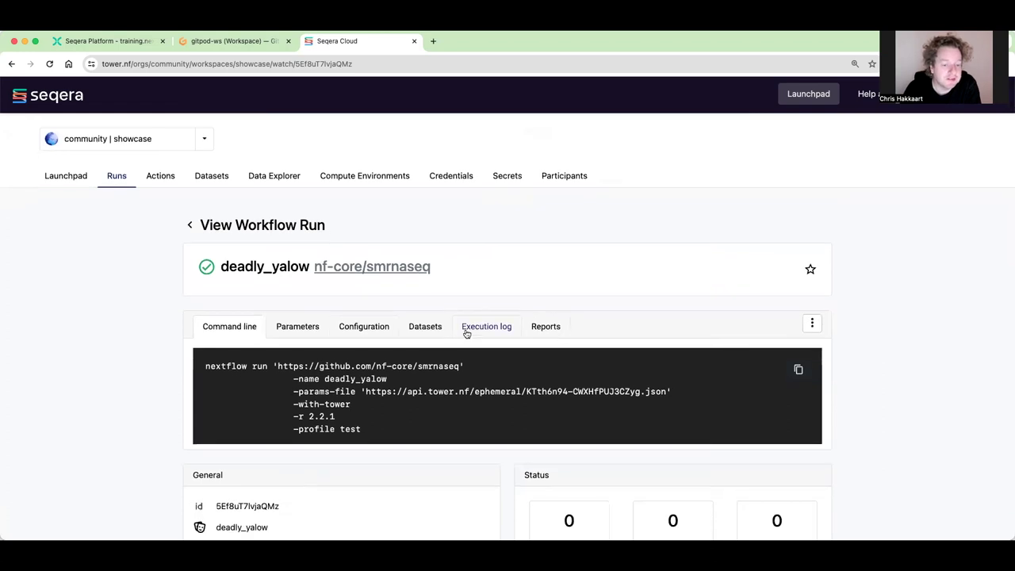
Review the deadly_yalow run's parameters, configuration and list of reports.
{"action": "left_click", "coordinate": [298, 331]}
{"action": "left_click", "coordinate": [384, 331]}
{"action": "left_click", "coordinate": [547, 328]}
{"action": "scroll", "coordinate": [559, 318], "scroll_direction": "down", "scroll_amount": 5}
{"action": "scroll", "coordinate": [444, 309], "scroll_direction": "down", "scroll_amount": 3}
{"action": "scroll", "coordinate": [476, 317], "scroll_direction": "up", "scroll_amount": 3}
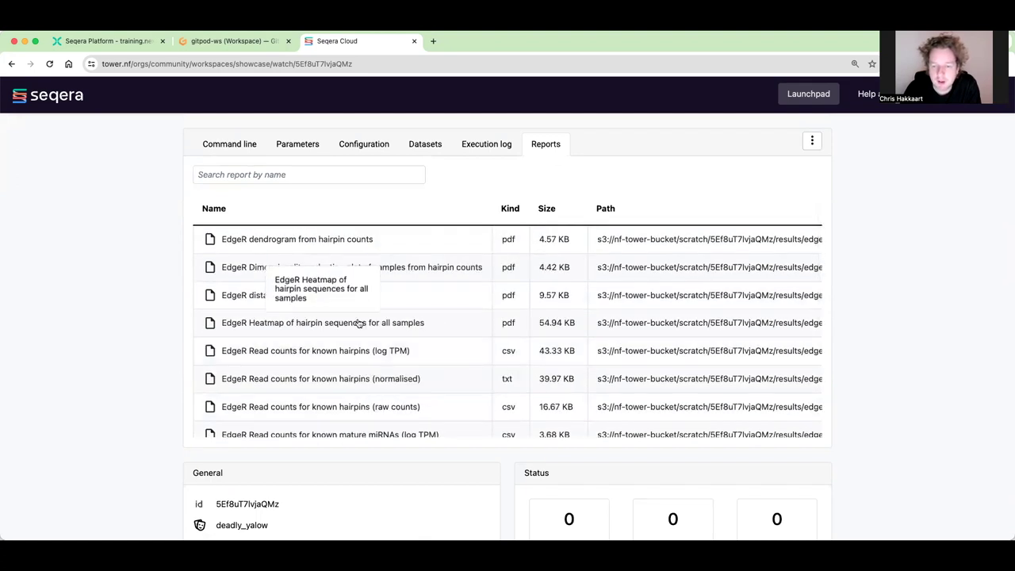
{"action": "scroll", "coordinate": [555, 194], "scroll_direction": "up", "scroll_amount": 1}
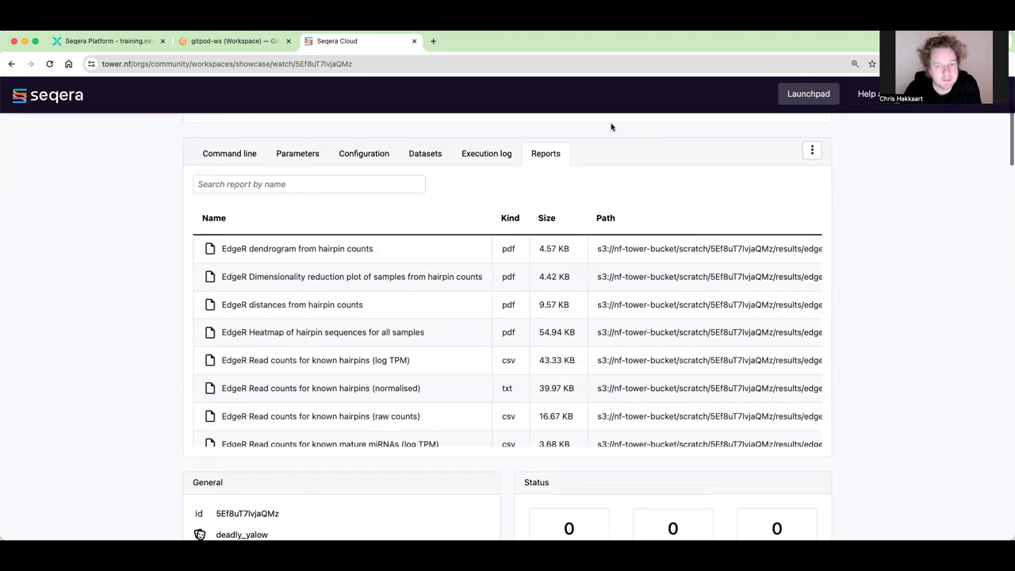
Preview the "EdgeR distances from hairpin counts" report, close it and return to the workspace's Launchpad.
{"action": "left_click", "coordinate": [337, 304]}
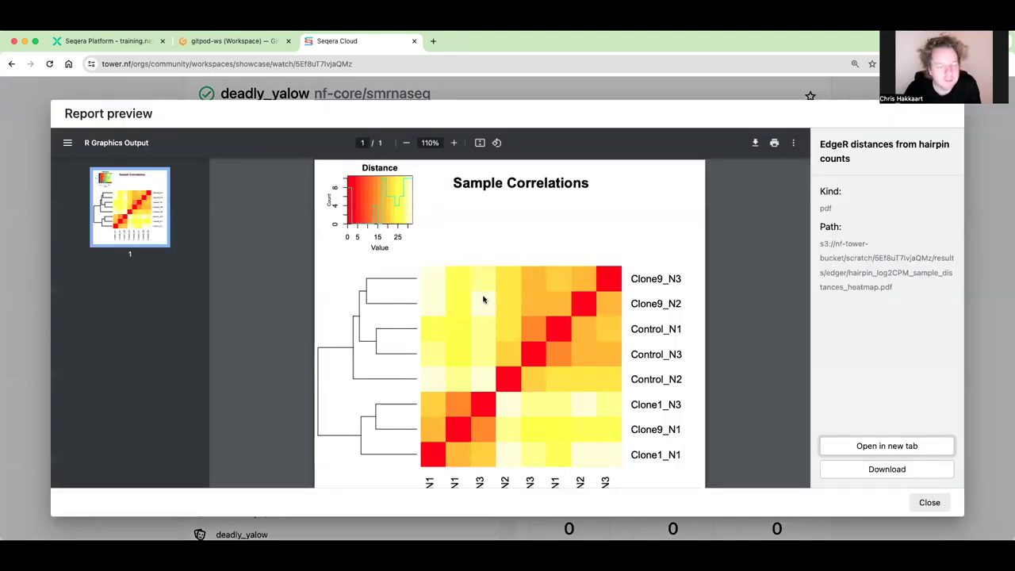
{"action": "left_click", "coordinate": [929, 502]}
{"action": "scroll", "coordinate": [381, 262], "scroll_direction": "up", "scroll_amount": 3}
{"action": "left_click", "coordinate": [81, 175]}
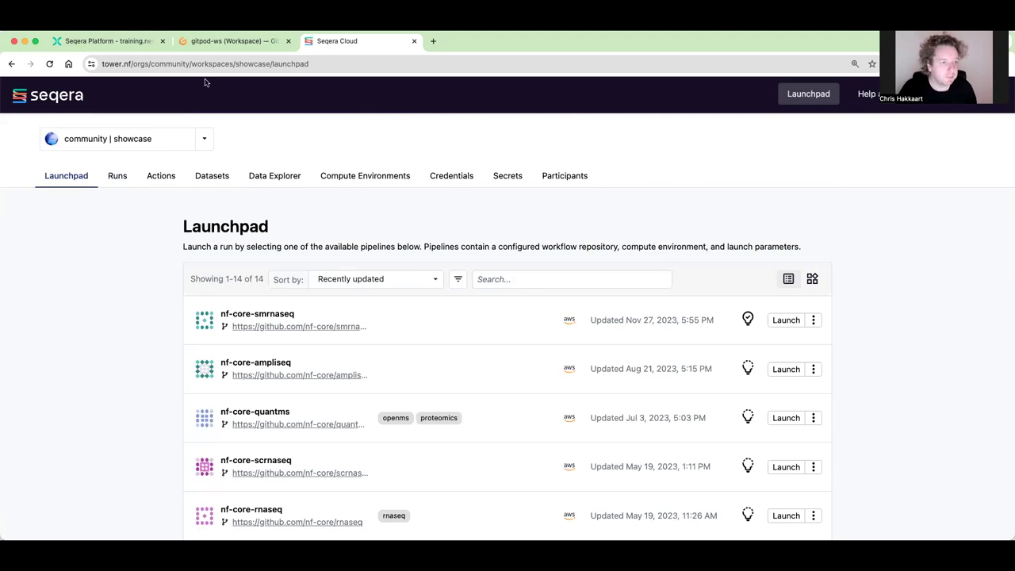
Switch to the Nextflow training page and read section 12.2.1 on configuring a compute environment and its supported platforms.
{"action": "left_click", "coordinate": [151, 42]}
{"action": "scroll", "coordinate": [383, 229], "scroll_direction": "down", "scroll_amount": 5}
{"action": "scroll", "coordinate": [384, 229], "scroll_direction": "down", "scroll_amount": 4}
{"action": "scroll", "coordinate": [444, 241], "scroll_direction": "down", "scroll_amount": 2}
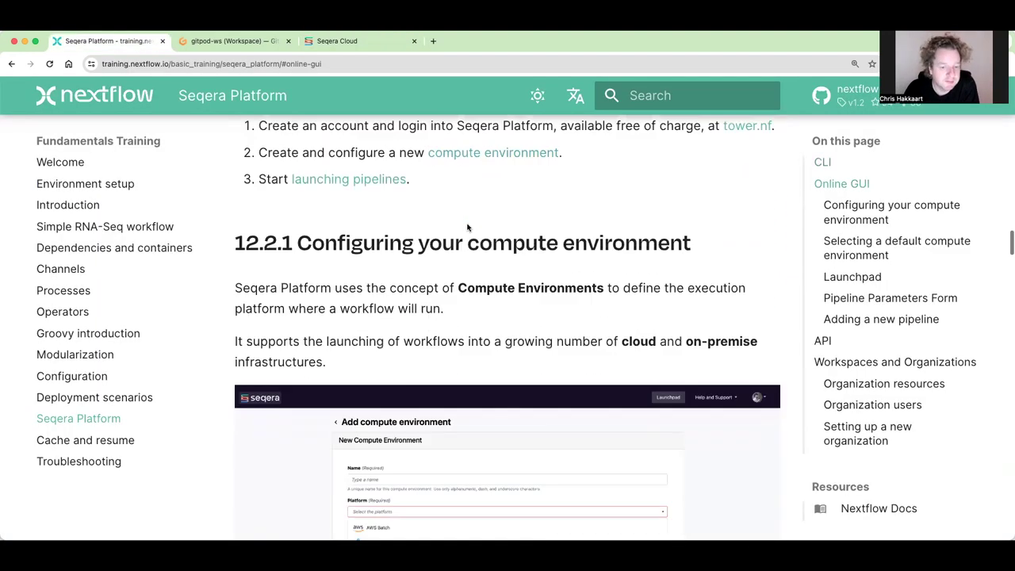
{"action": "scroll", "coordinate": [468, 228], "scroll_direction": "down", "scroll_amount": 3}
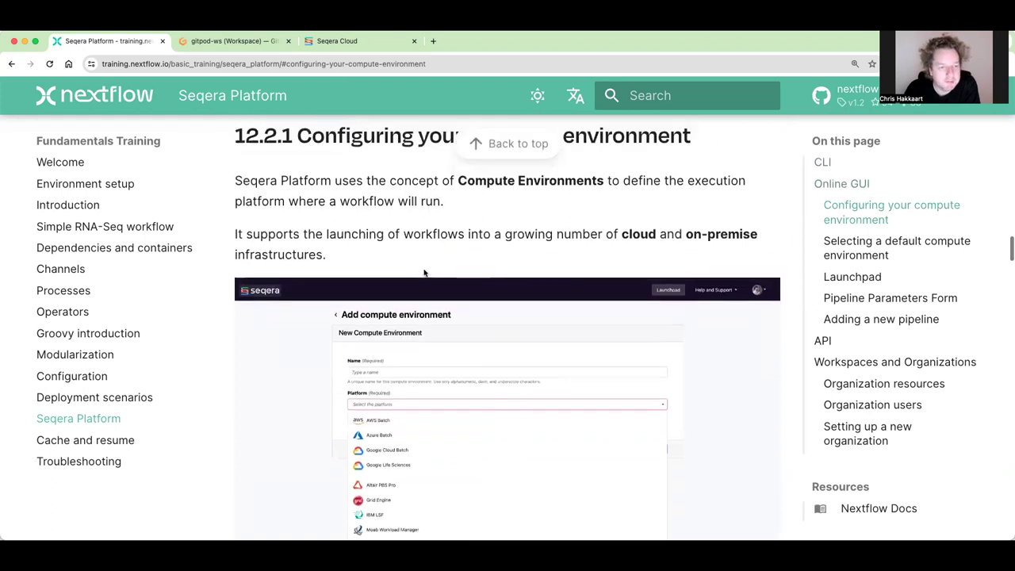
{"action": "scroll", "coordinate": [415, 163], "scroll_direction": "up", "scroll_amount": 2}
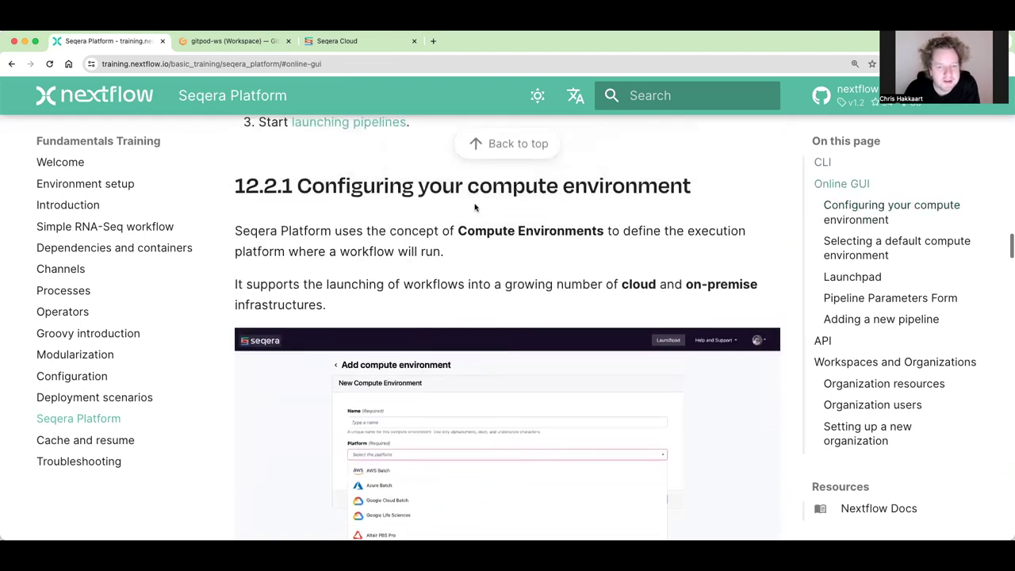
{"action": "scroll", "coordinate": [444, 207], "scroll_direction": "down", "scroll_amount": 10}
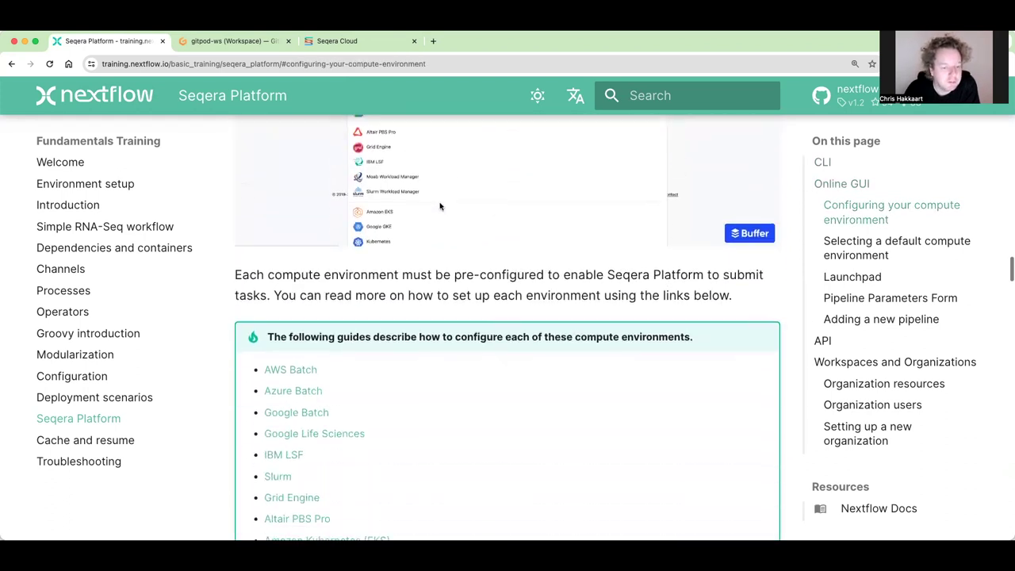
{"action": "scroll", "coordinate": [441, 207], "scroll_direction": "up", "scroll_amount": 5}
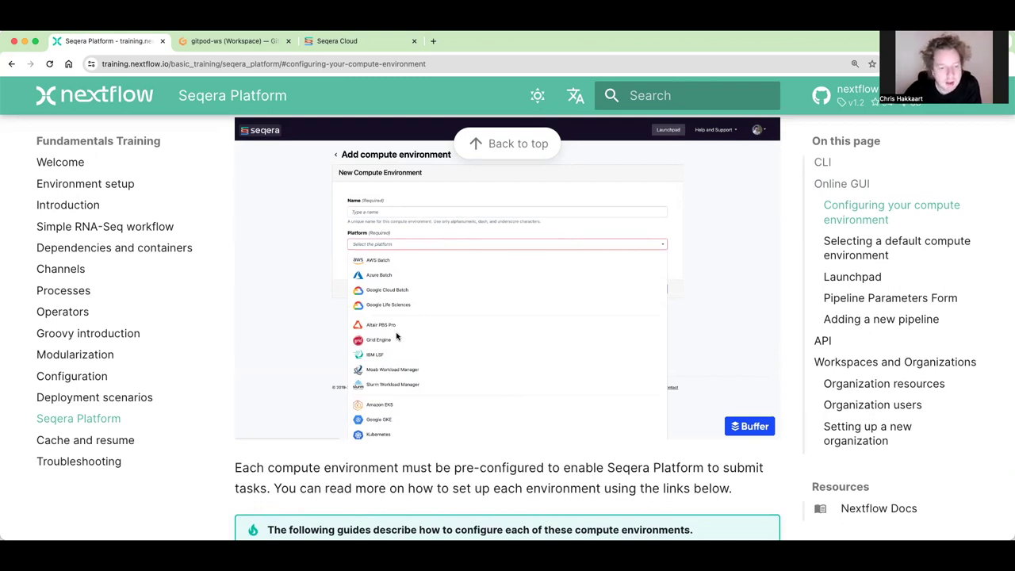
{"action": "scroll", "coordinate": [396, 337], "scroll_direction": "down", "scroll_amount": 5}
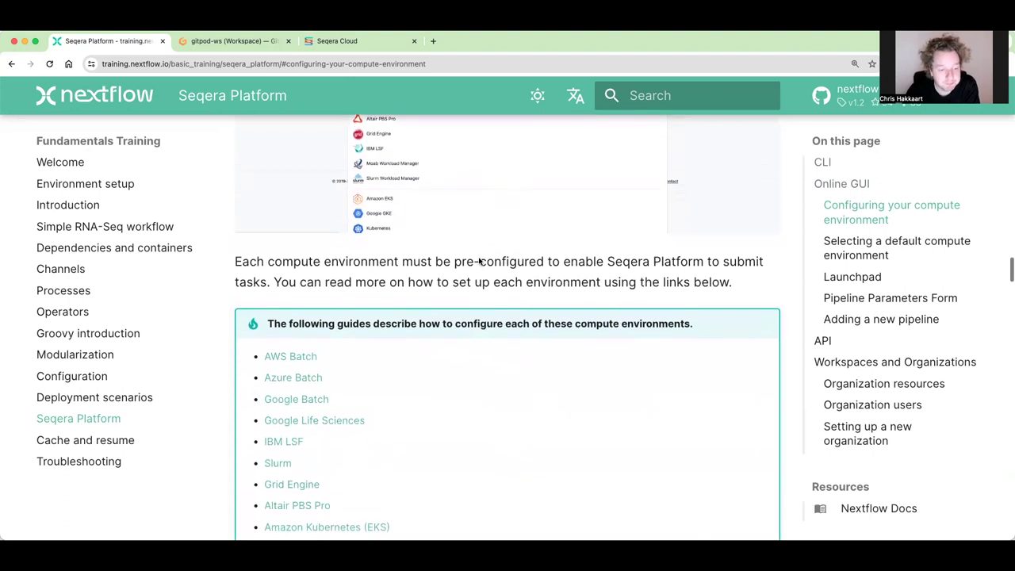
Read section 12.2.2 on selecting a default compute environment, highlighting "Make primary" and "workflows with your primary compute environment".
{"action": "scroll", "coordinate": [479, 258], "scroll_direction": "down", "scroll_amount": 4}
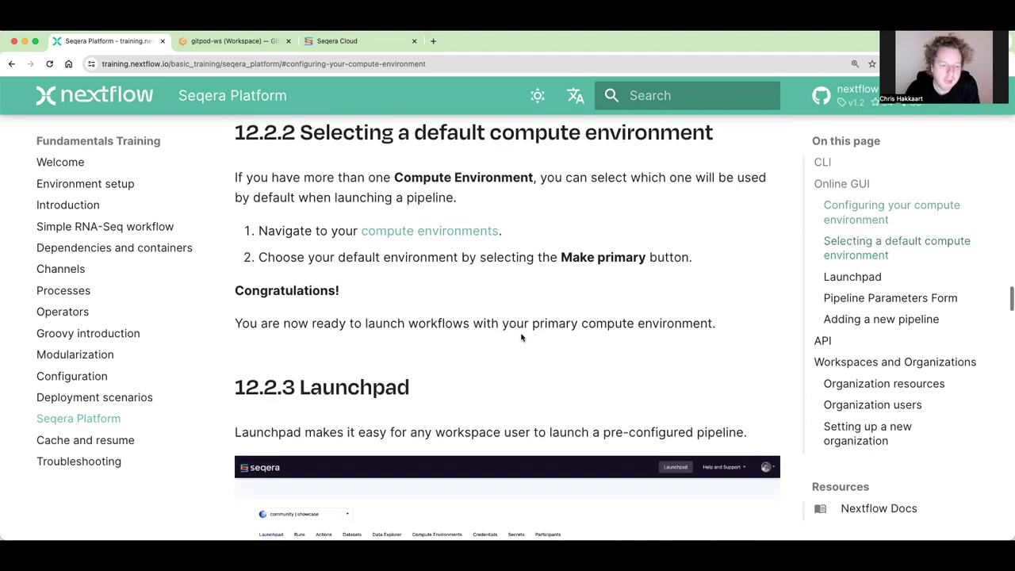
{"action": "scroll", "coordinate": [521, 337], "scroll_direction": "up", "scroll_amount": 1}
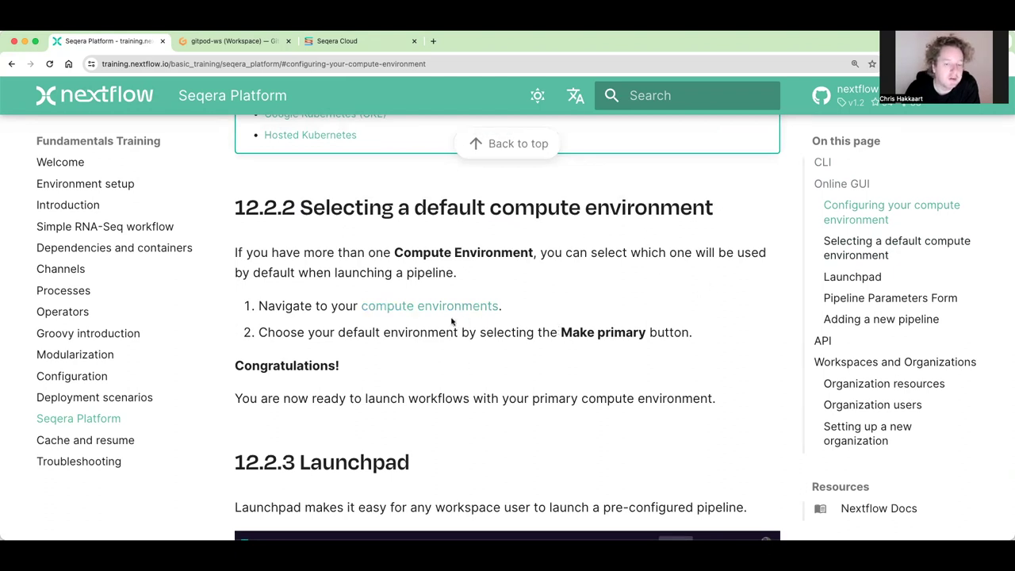
{"action": "left_click_drag", "start_coordinate": [561, 332], "coordinate": [643, 333]}
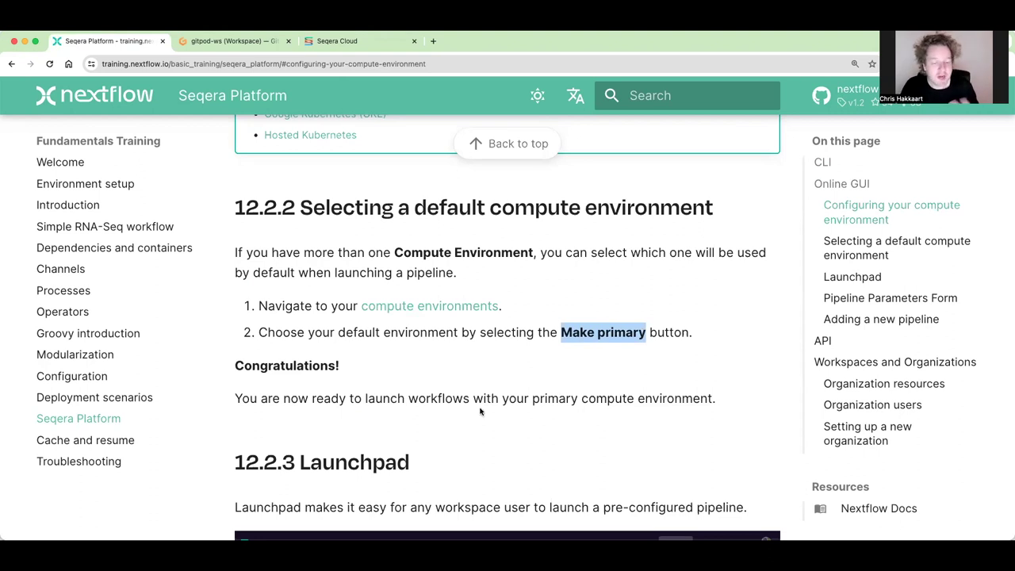
{"action": "left_click_drag", "start_coordinate": [408, 400], "coordinate": [713, 394]}
Read section 12.2.3 on the Launchpad and study its screenshot of pre-configured pipelines.
{"action": "scroll", "coordinate": [471, 339], "scroll_direction": "down", "scroll_amount": 5}
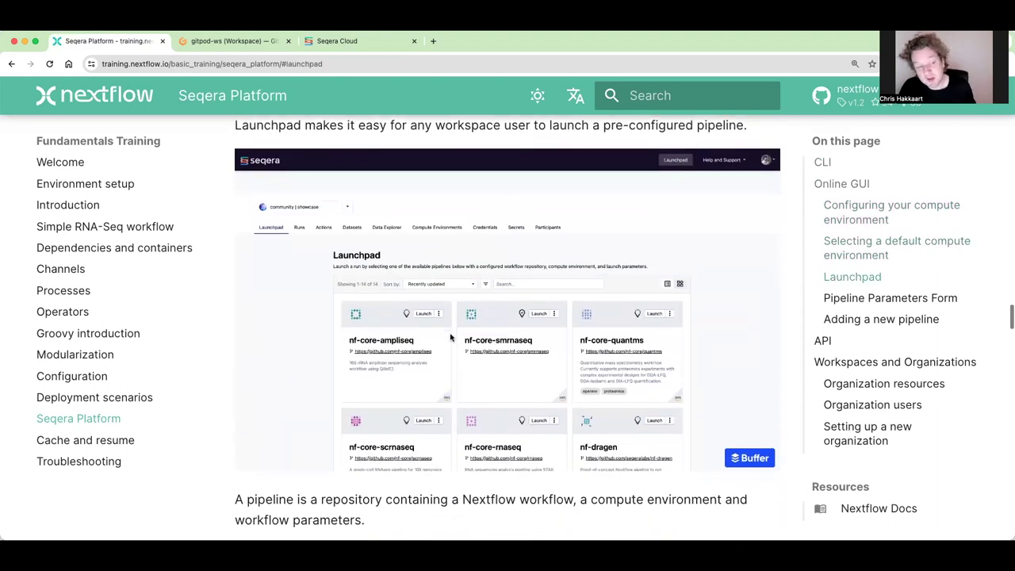
{"action": "scroll", "coordinate": [454, 338], "scroll_direction": "up", "scroll_amount": 2}
{"action": "scroll", "coordinate": [457, 338], "scroll_direction": "down", "scroll_amount": 3}
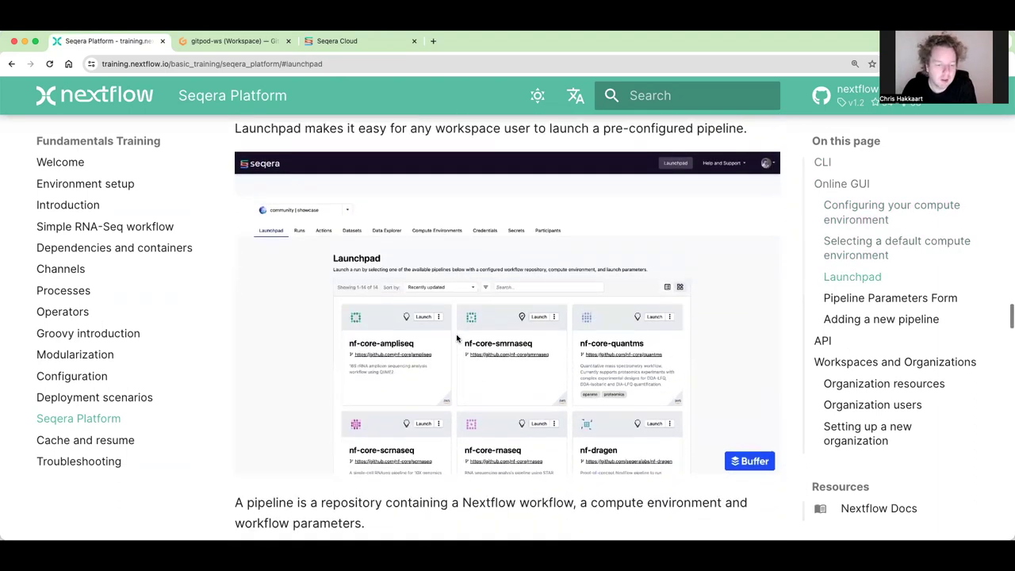
{"action": "scroll", "coordinate": [457, 339], "scroll_direction": "up", "scroll_amount": 5}
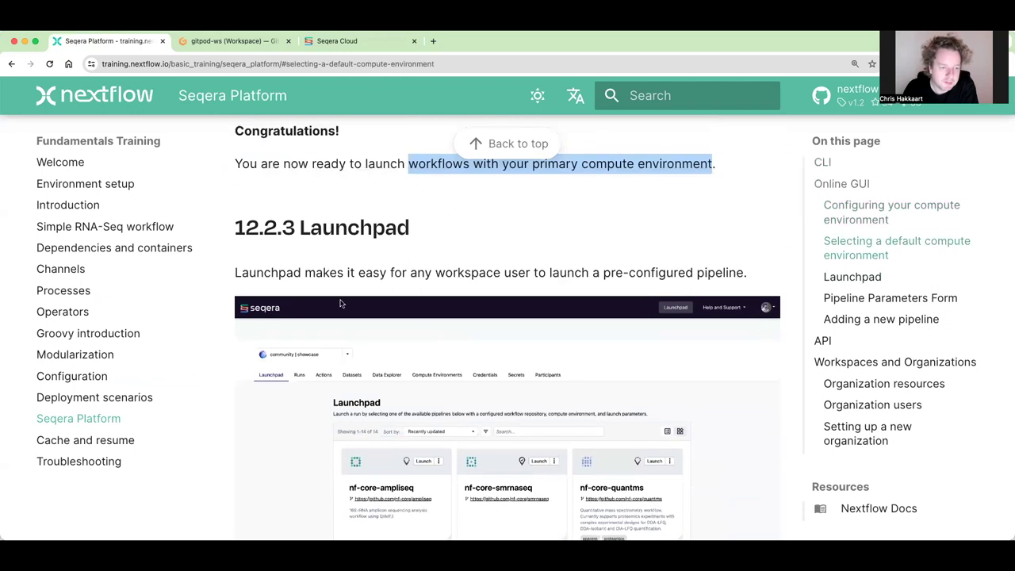
{"action": "scroll", "coordinate": [457, 339], "scroll_direction": "down", "scroll_amount": 2}
{"action": "scroll", "coordinate": [464, 357], "scroll_direction": "down", "scroll_amount": 4}
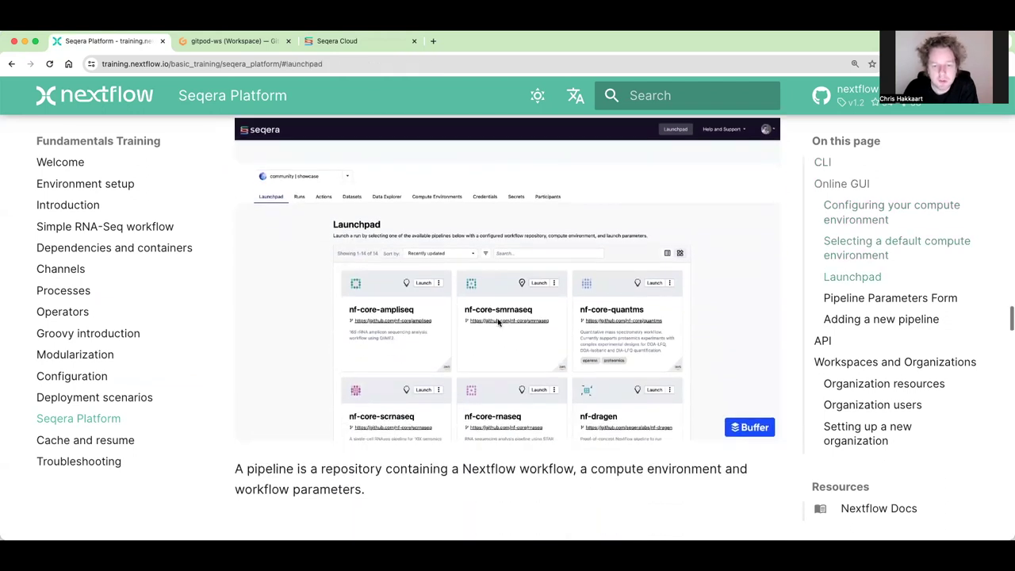
Read section 12.2.4 on the Pipeline Parameters Form, including the nextflow_schema.json note and the nf-core/rnaseq launch form screenshot.
{"action": "scroll", "coordinate": [581, 337], "scroll_direction": "down", "scroll_amount": 2}
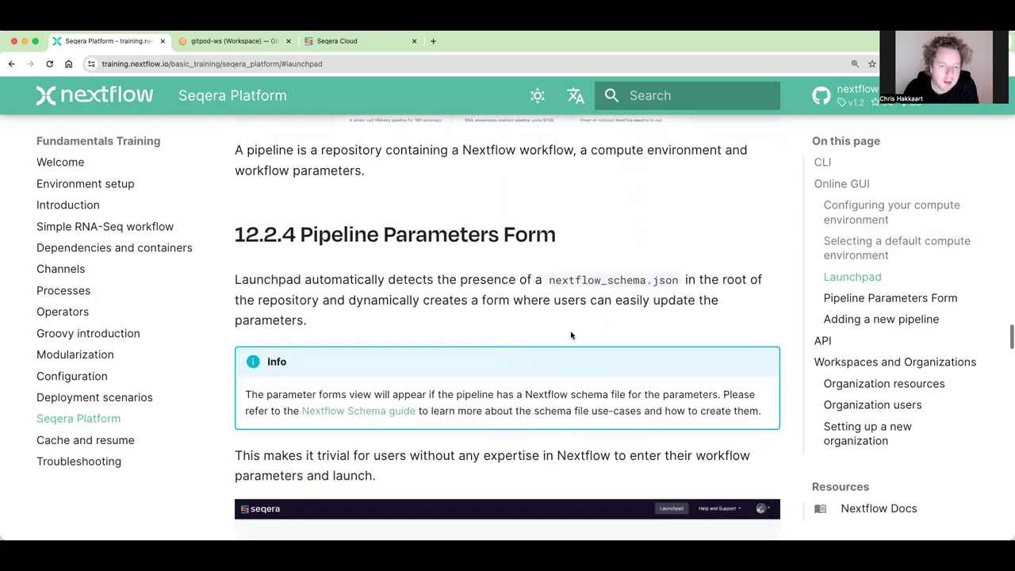
{"action": "scroll", "coordinate": [614, 328], "scroll_direction": "down", "scroll_amount": 2}
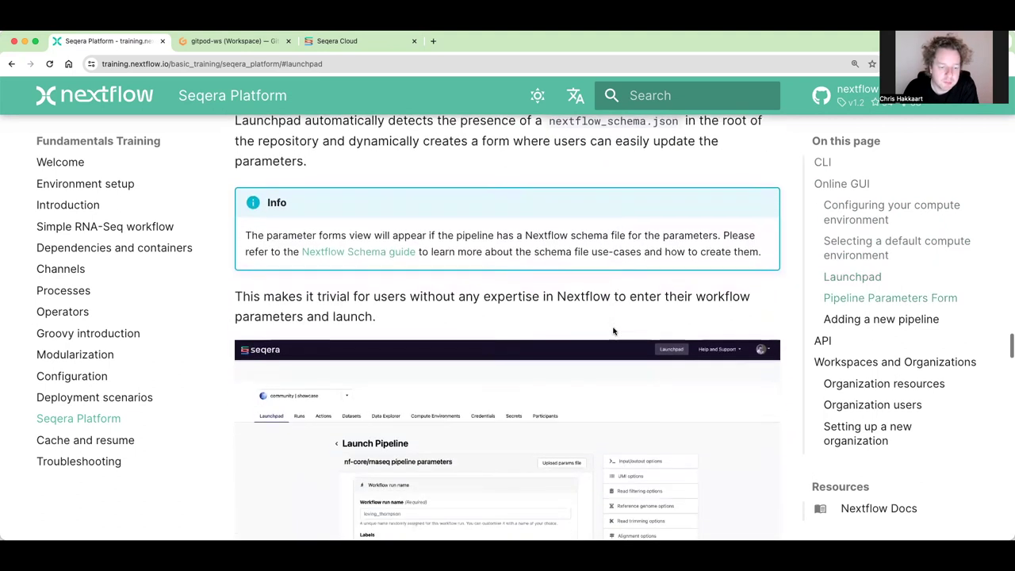
{"action": "scroll", "coordinate": [424, 319], "scroll_direction": "up", "scroll_amount": 2}
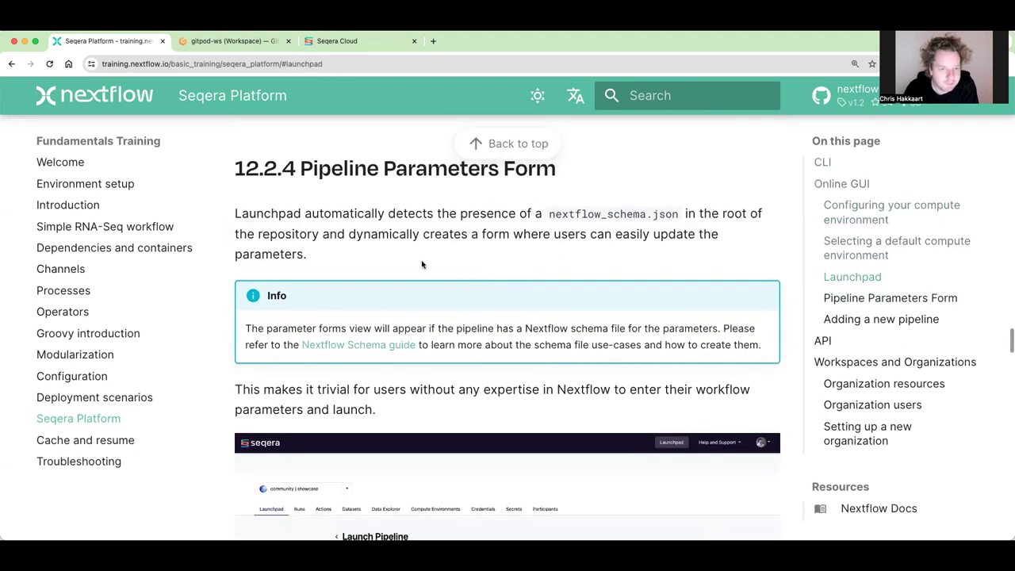
{"action": "scroll", "coordinate": [424, 266], "scroll_direction": "down", "scroll_amount": 3}
{"action": "scroll", "coordinate": [516, 260], "scroll_direction": "down", "scroll_amount": 1}
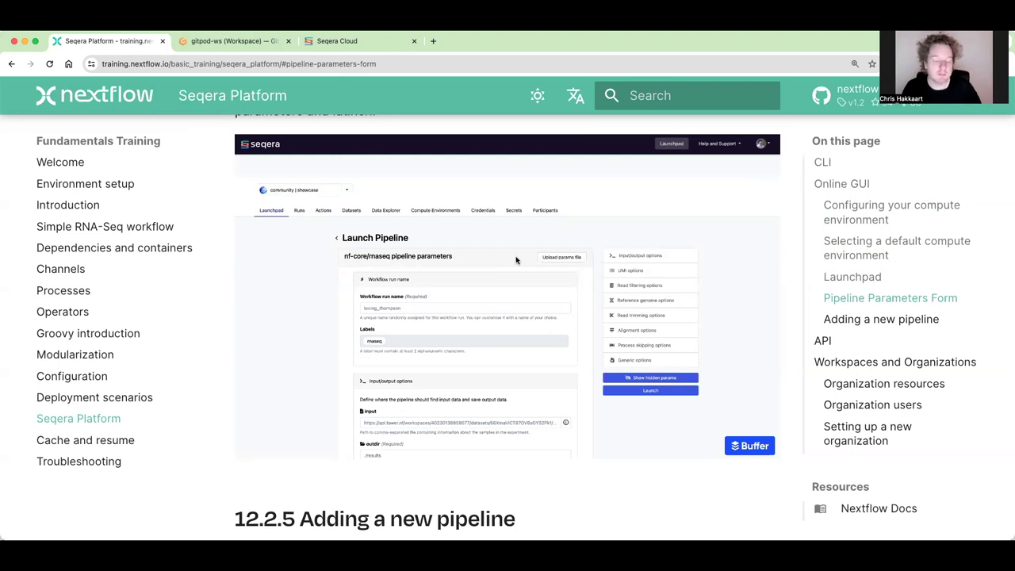
{"action": "scroll", "coordinate": [515, 260], "scroll_direction": "down", "scroll_amount": 1}
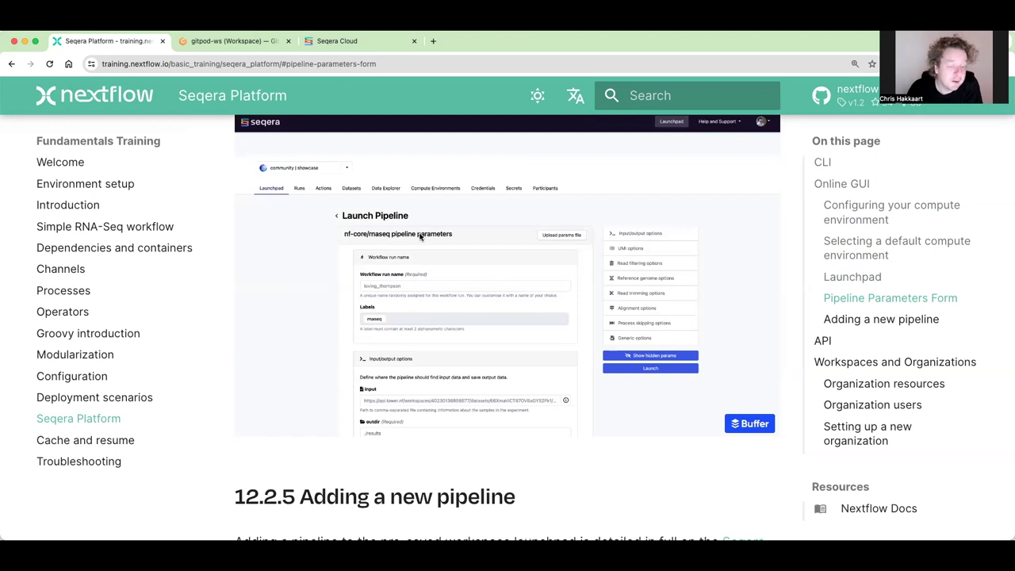
{"action": "scroll", "coordinate": [384, 315], "scroll_direction": "down", "scroll_amount": 2}
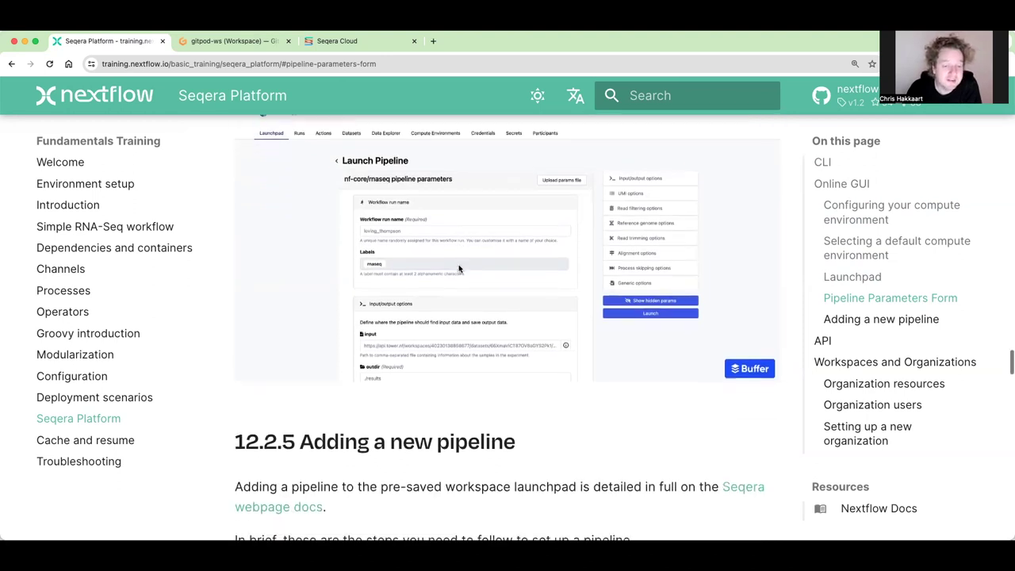